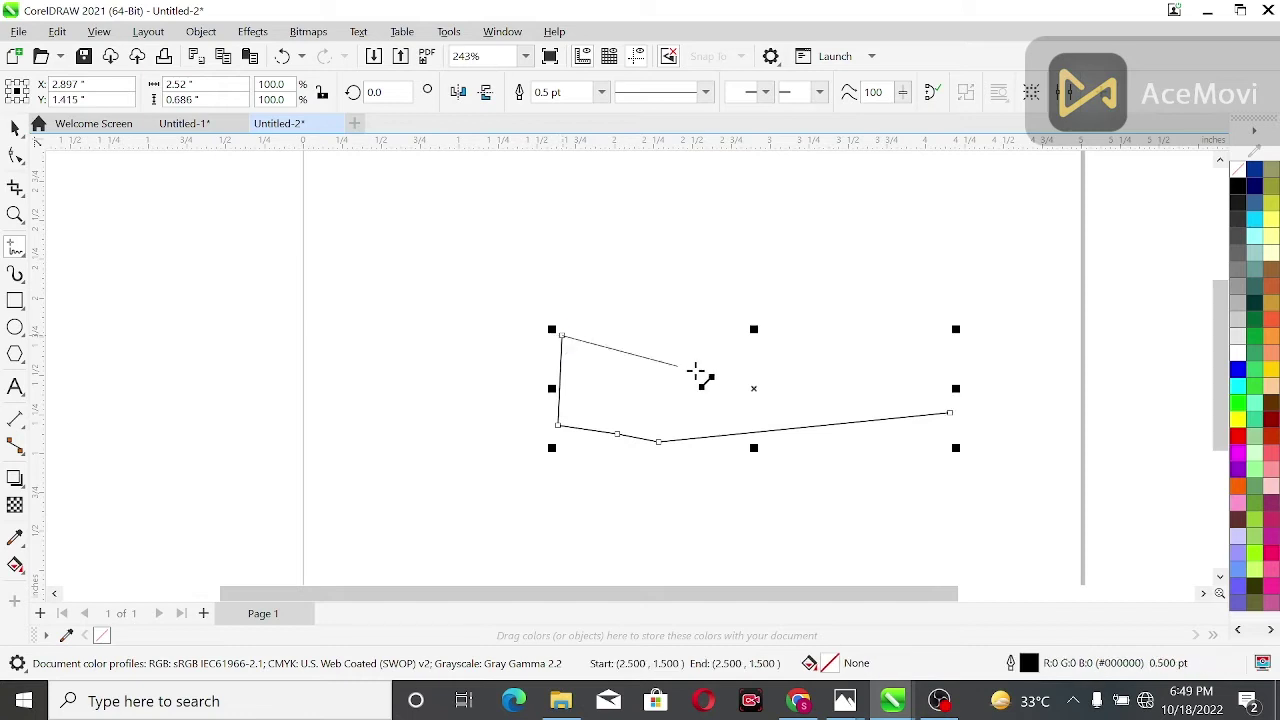
# Close the five-node outline with a corner at its far right point and convert all of its line segments to curves.
pyautogui.click(952, 413)
pyautogui.press('F10')
pyautogui.click(950, 414)
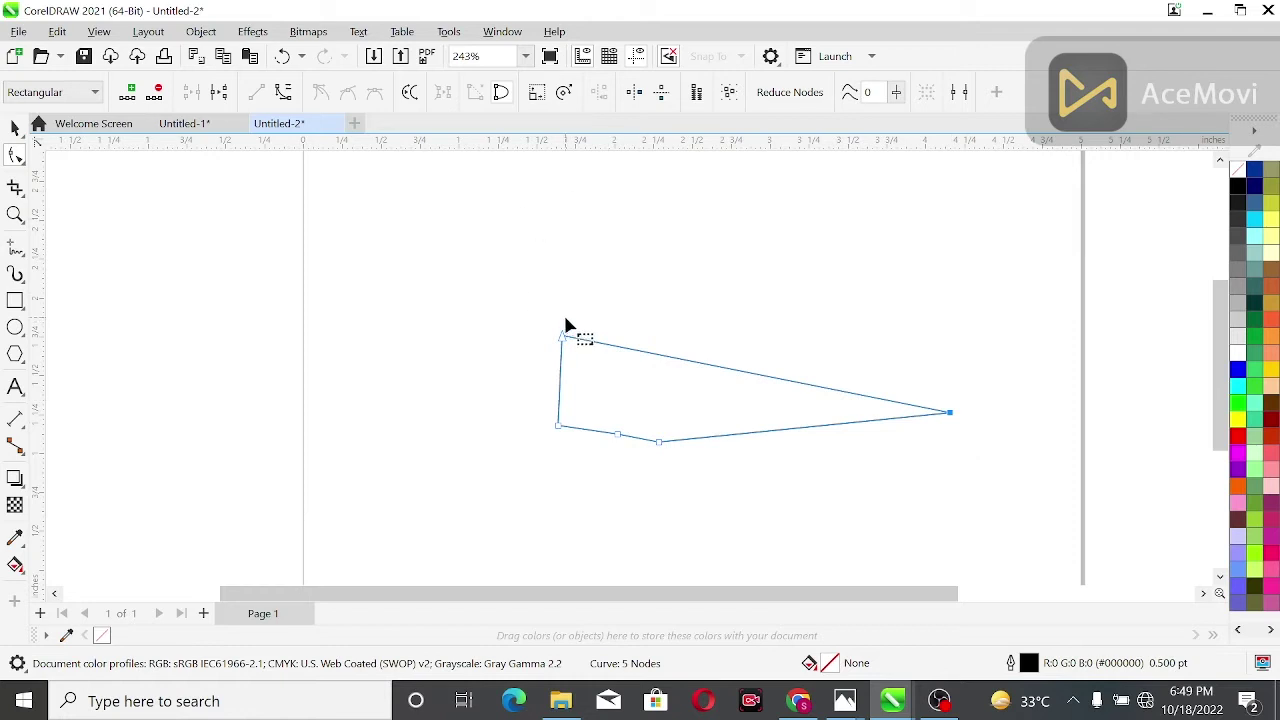
pyautogui.hotkey('ctrl', 'a')
pyautogui.click(283, 92)
pyautogui.click(587, 293)
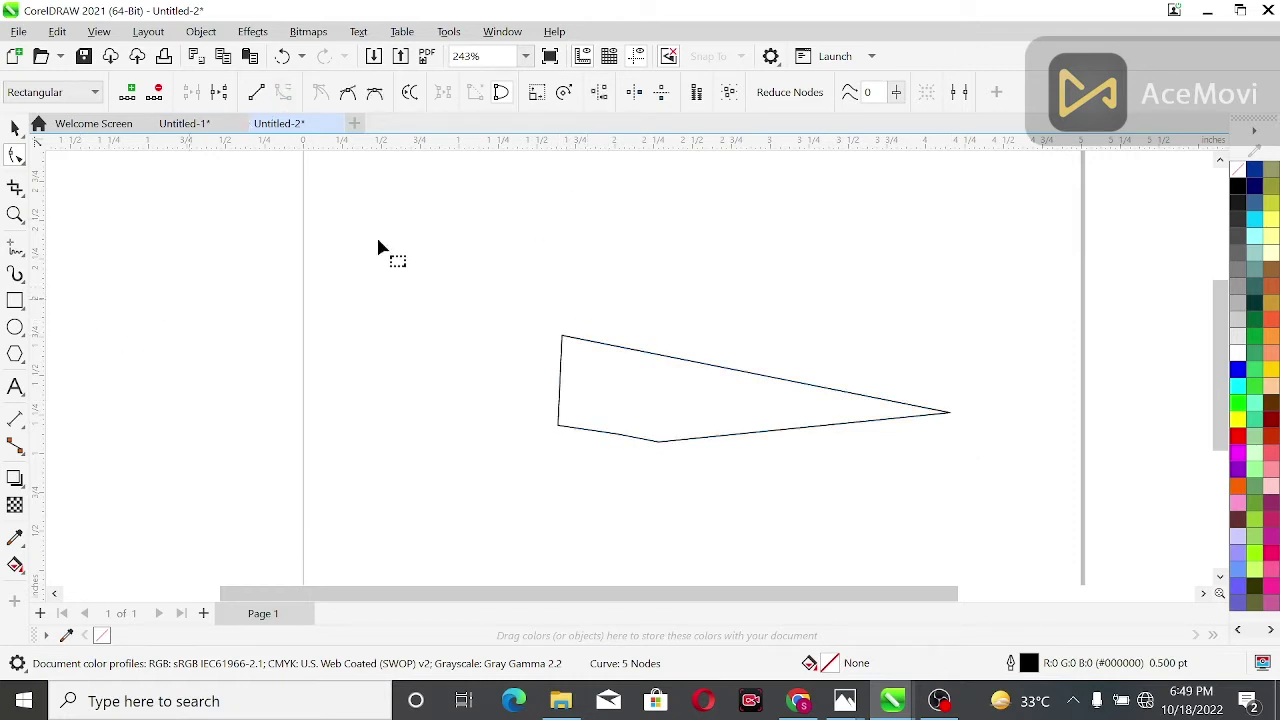
# Set the document's nudge distance to 0.01 inches and select the outline.
pyautogui.click(15, 127)
pyautogui.write('.0')
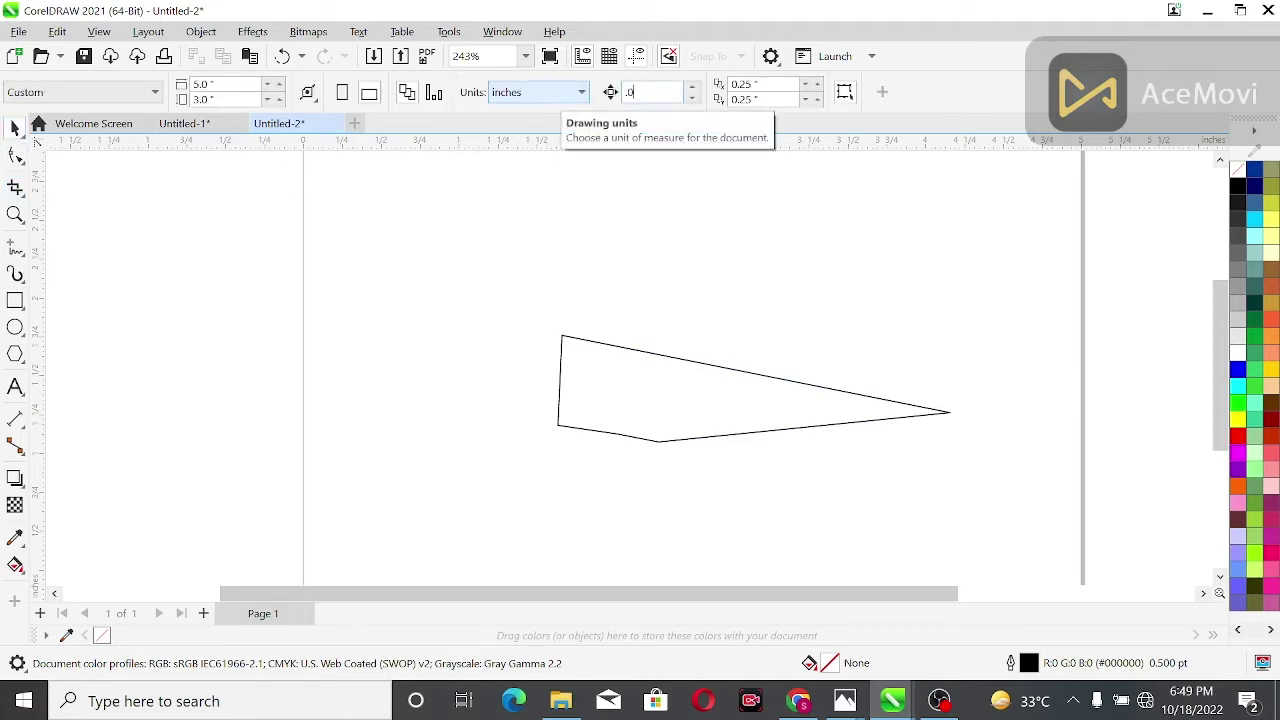
pyautogui.click(765, 376)
# Nudge the outline's right tip node straight up until it is about level with the upper left corner.
pyautogui.click(15, 155)
pyautogui.click(949, 413)
pyautogui.press('Up')
pyautogui.press('Up')
pyautogui.press('Up')
pyautogui.press('Up')
pyautogui.press('Up')
pyautogui.press('Up')
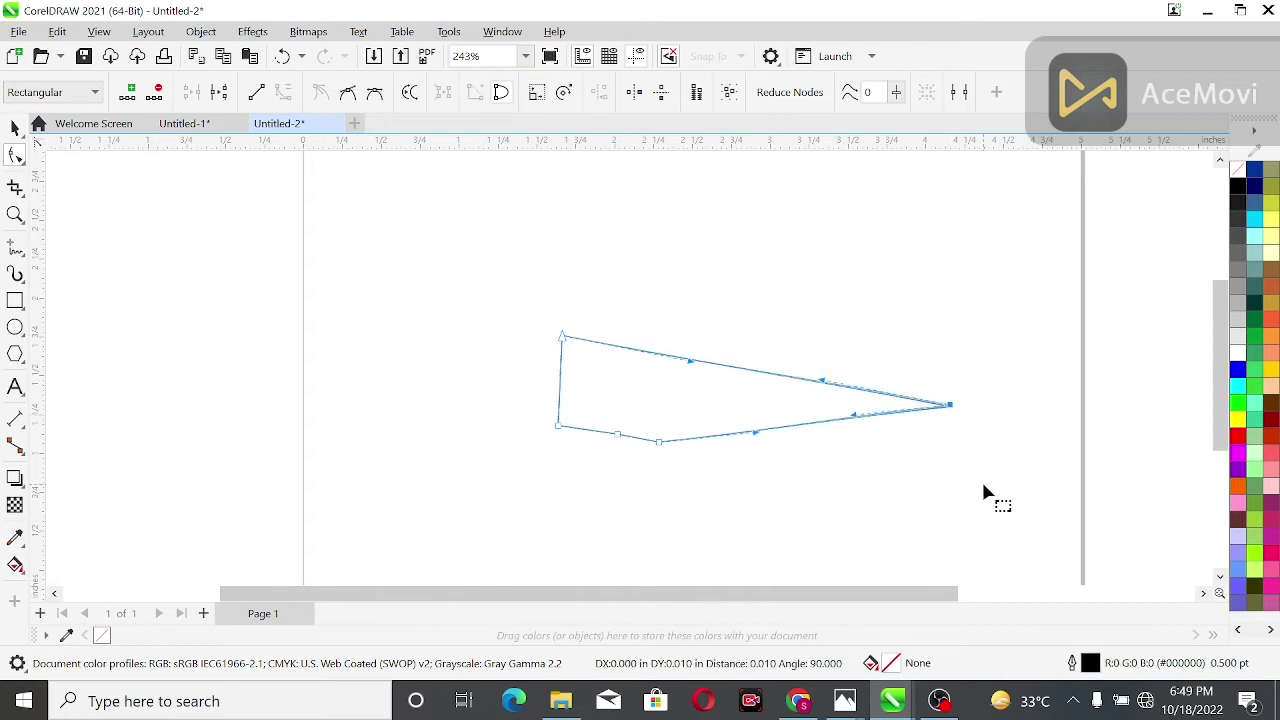
pyautogui.press('Up')
pyautogui.press('Up')
pyautogui.press('Up')
pyautogui.press('Up')
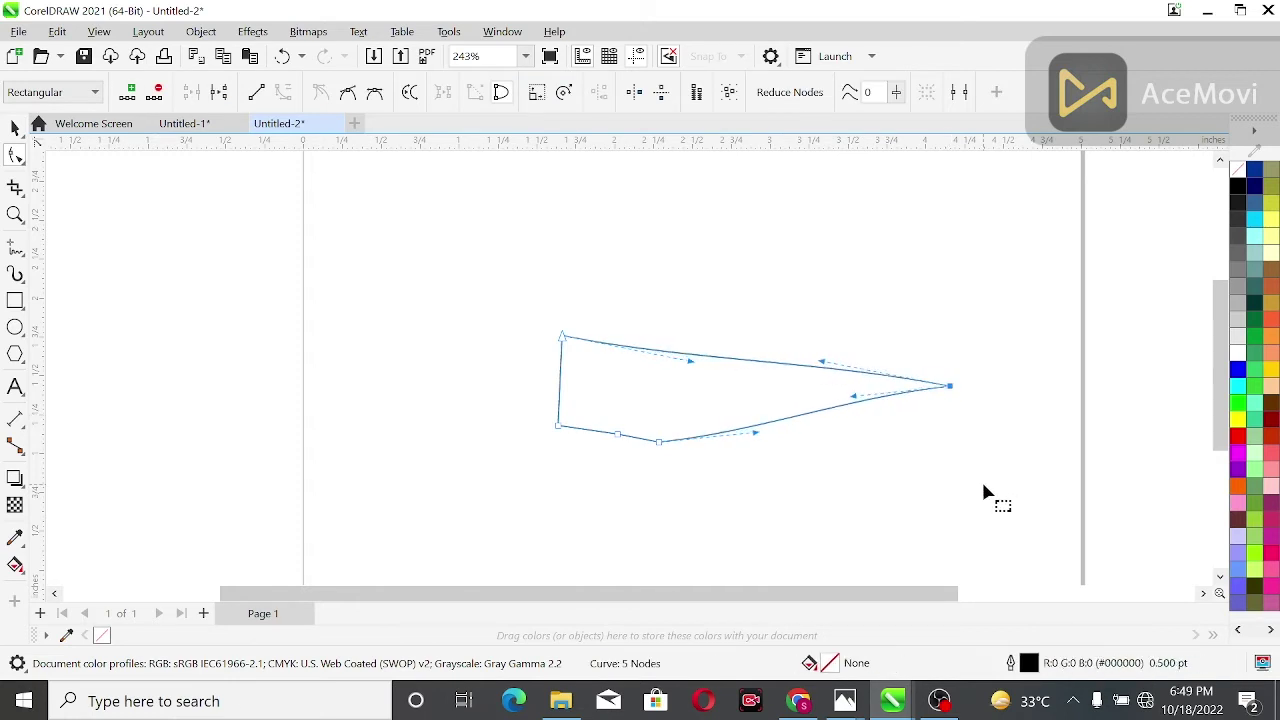
pyautogui.press('Up')
pyautogui.press('Up')
pyautogui.press('Up')
pyautogui.press('Up')
pyautogui.press('Up')
pyautogui.press('Up')
pyautogui.press('Up')
pyautogui.press('Up')
pyautogui.press('Up')
pyautogui.press('Up')
pyautogui.press('Up')
pyautogui.press('Up')
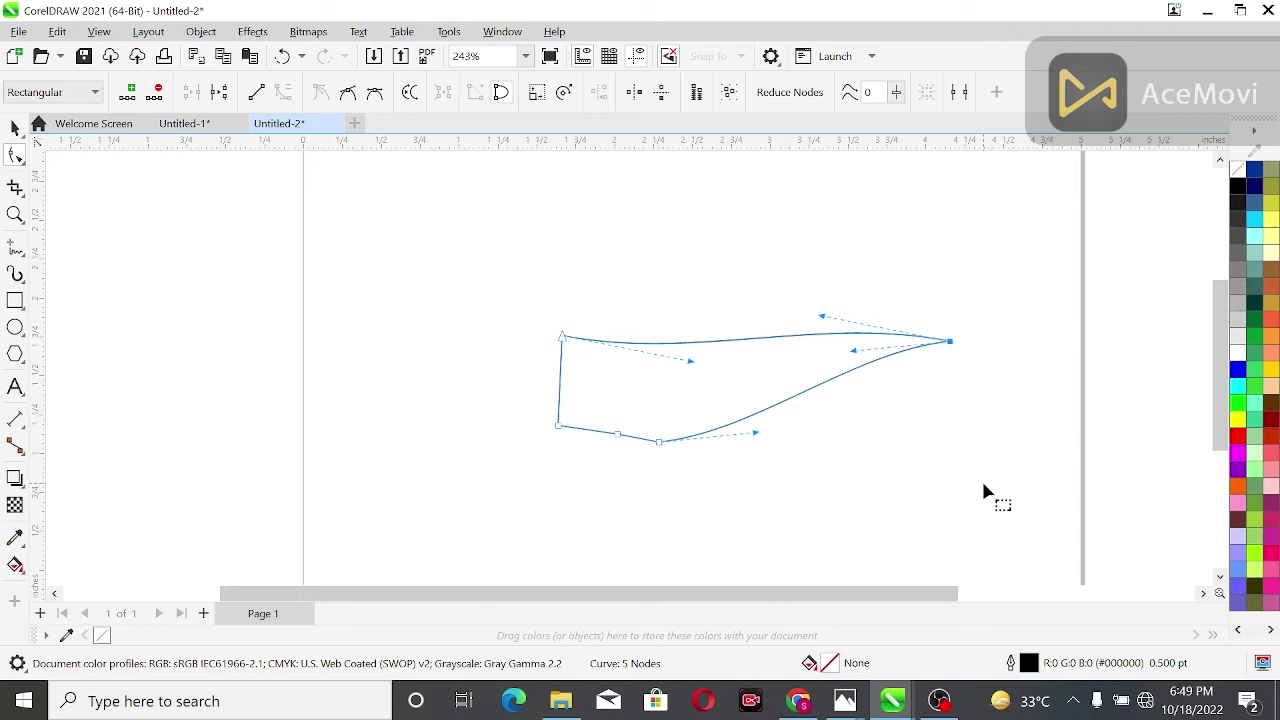
pyautogui.press('Escape')
# Bend the outline's long lower edge outward into a full belly curve running from the notch to the right tip.
pyautogui.click(946, 348)
pyautogui.moveTo(855, 356); pyautogui.dragTo(883, 412)
pyautogui.moveTo(758, 438); pyautogui.dragTo(643, 449)
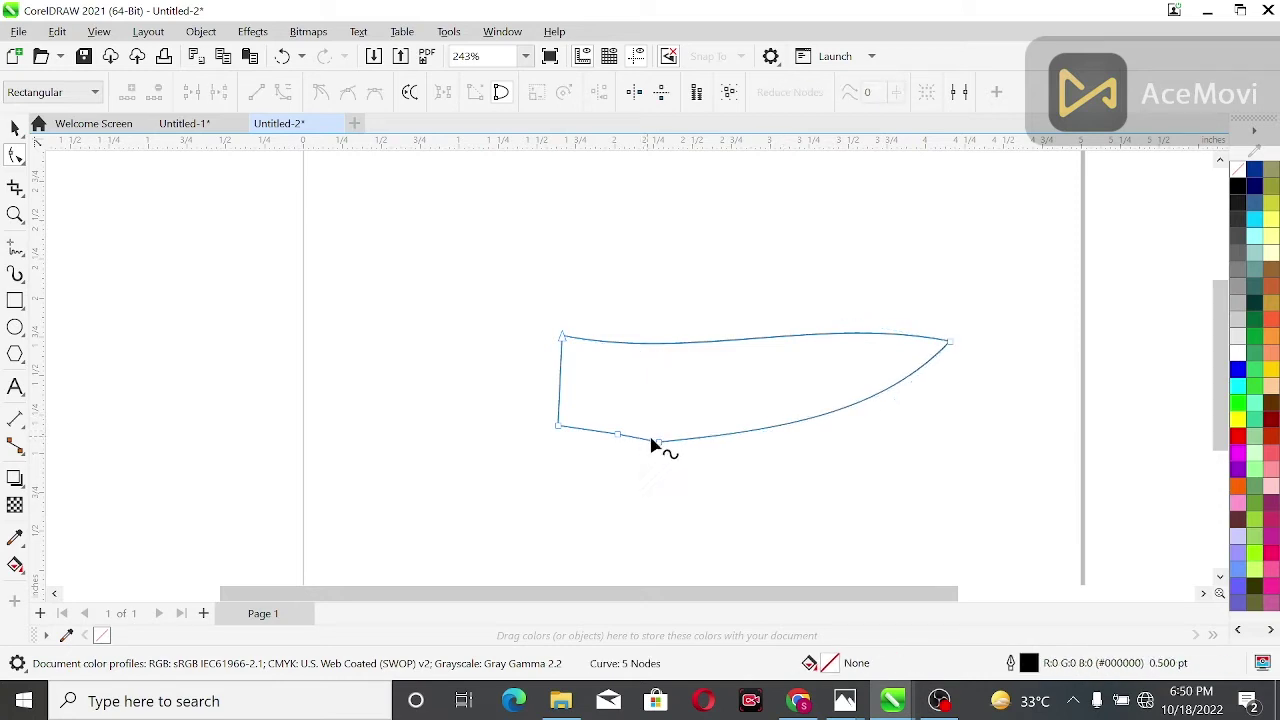
pyautogui.moveTo(778, 428); pyautogui.dragTo(779, 448)
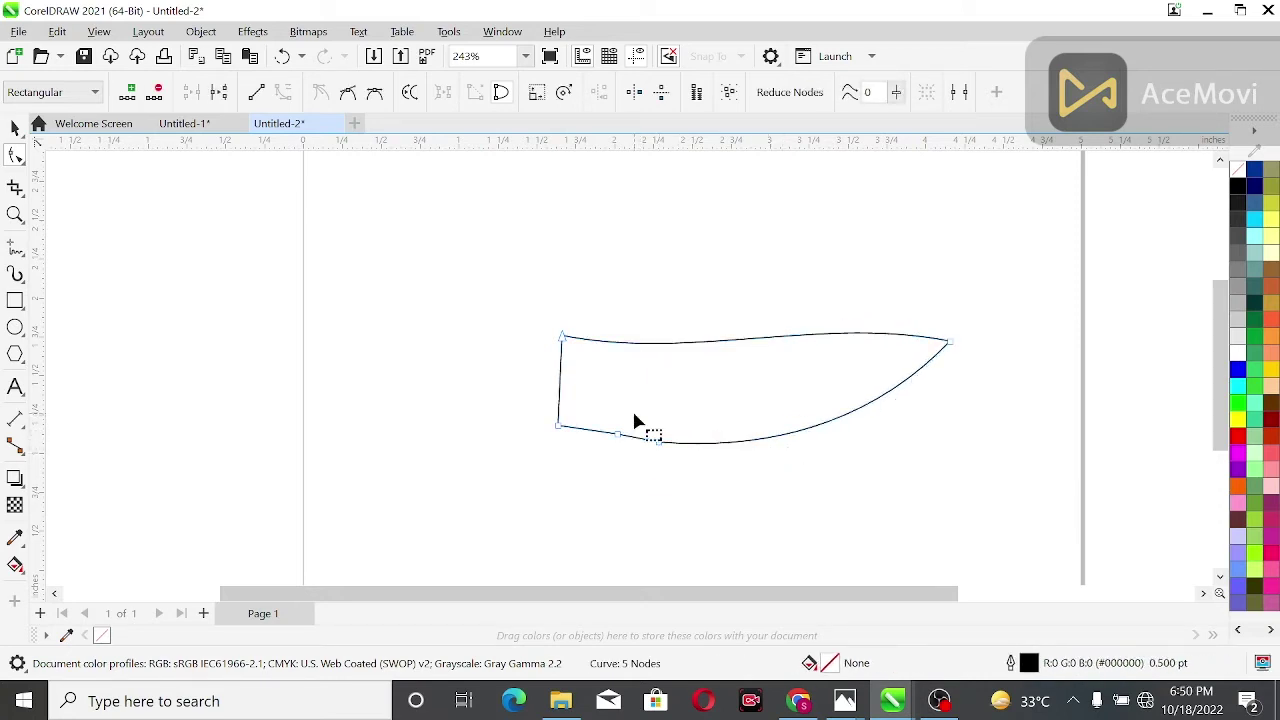
# Round the outline's left end and short lower edges, and bow the upper edge deeply downward to form a crescent.
pyautogui.moveTo(643, 443); pyautogui.dragTo(539, 372)
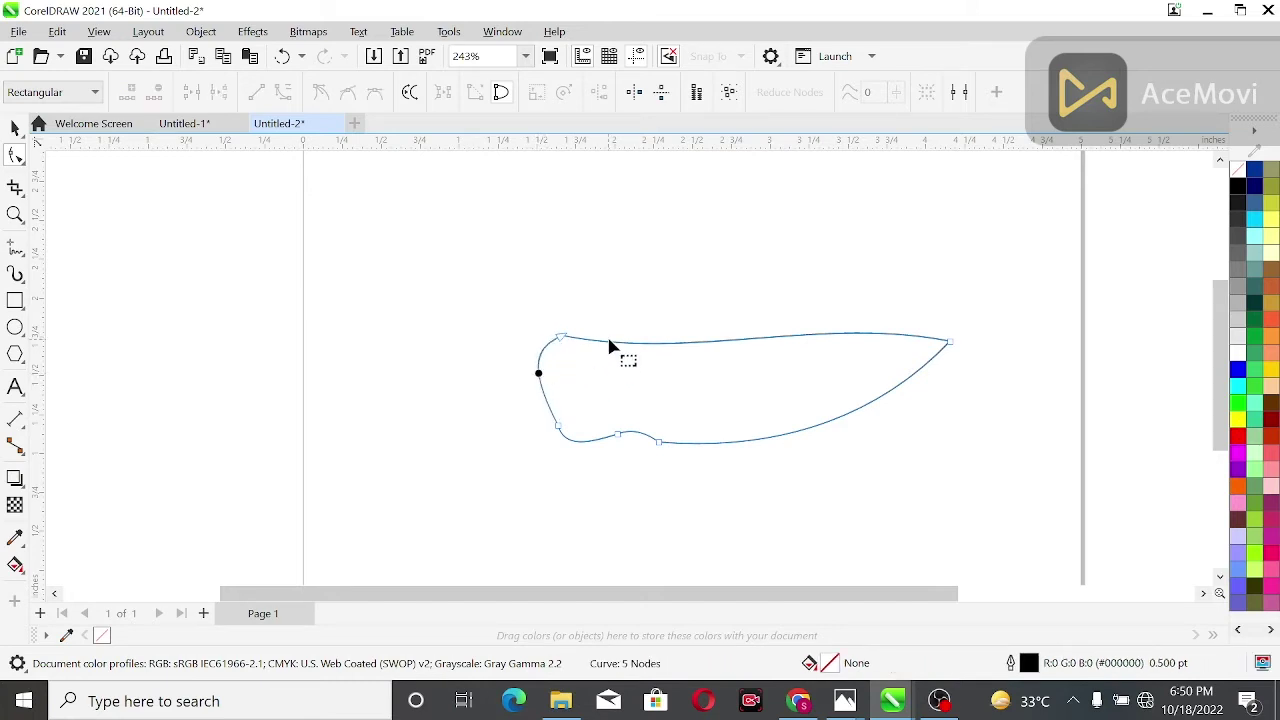
pyautogui.click(562, 339)
pyautogui.moveTo(825, 318); pyautogui.dragTo(676, 466)
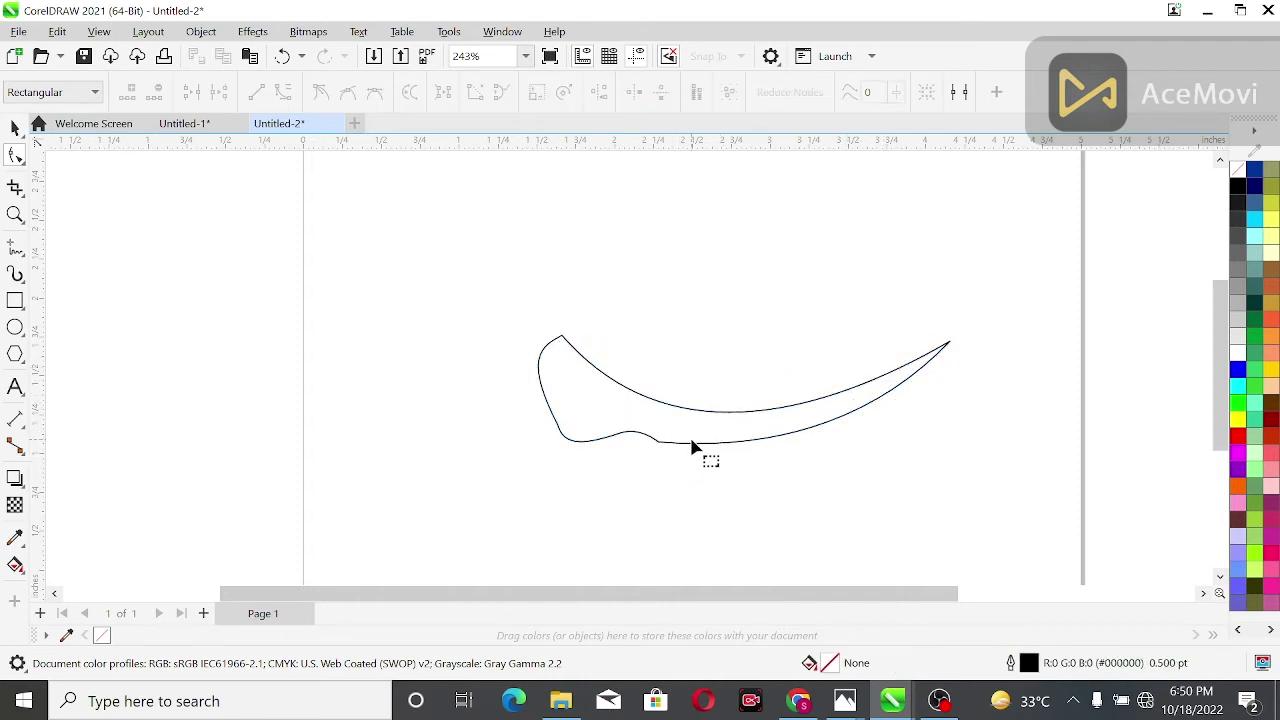
# Smooth the crescent's lower edge by adding a node beside the notch corner and deleting the corner node, then adjust the lower left node.
pyautogui.click(660, 443)
pyautogui.scroll(3, 660, 443)
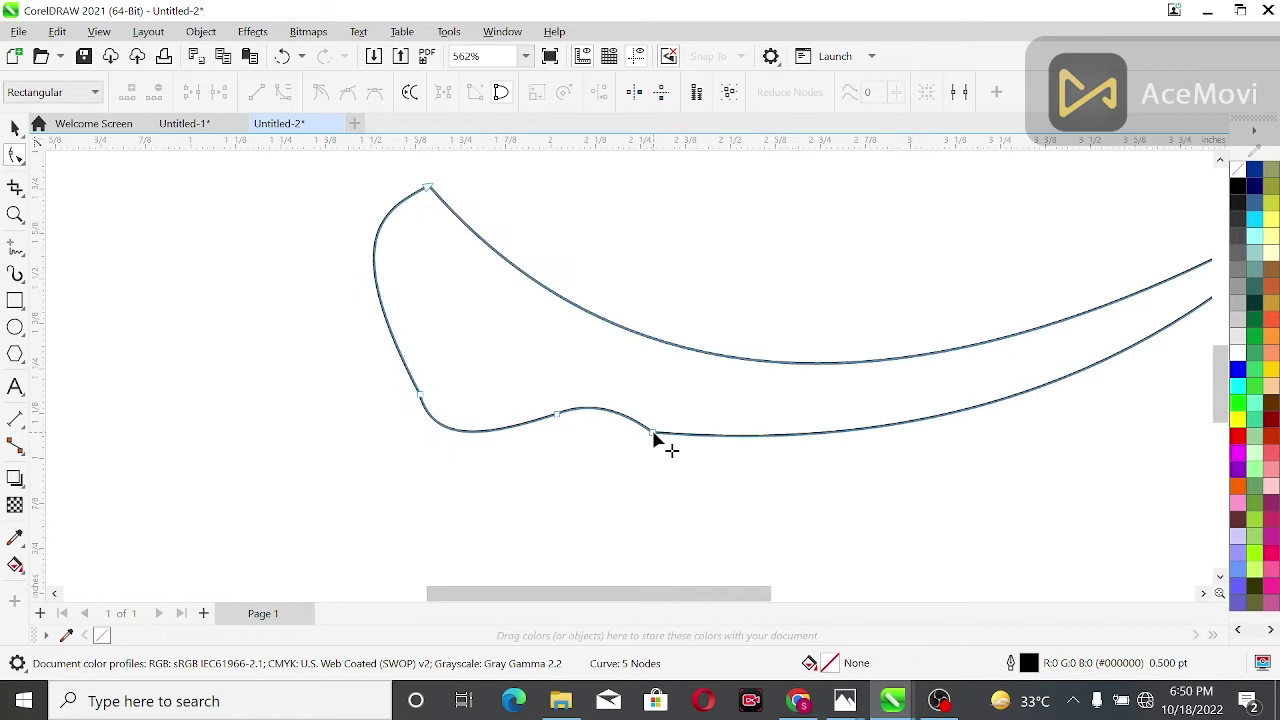
pyautogui.doubleClick(651, 435)
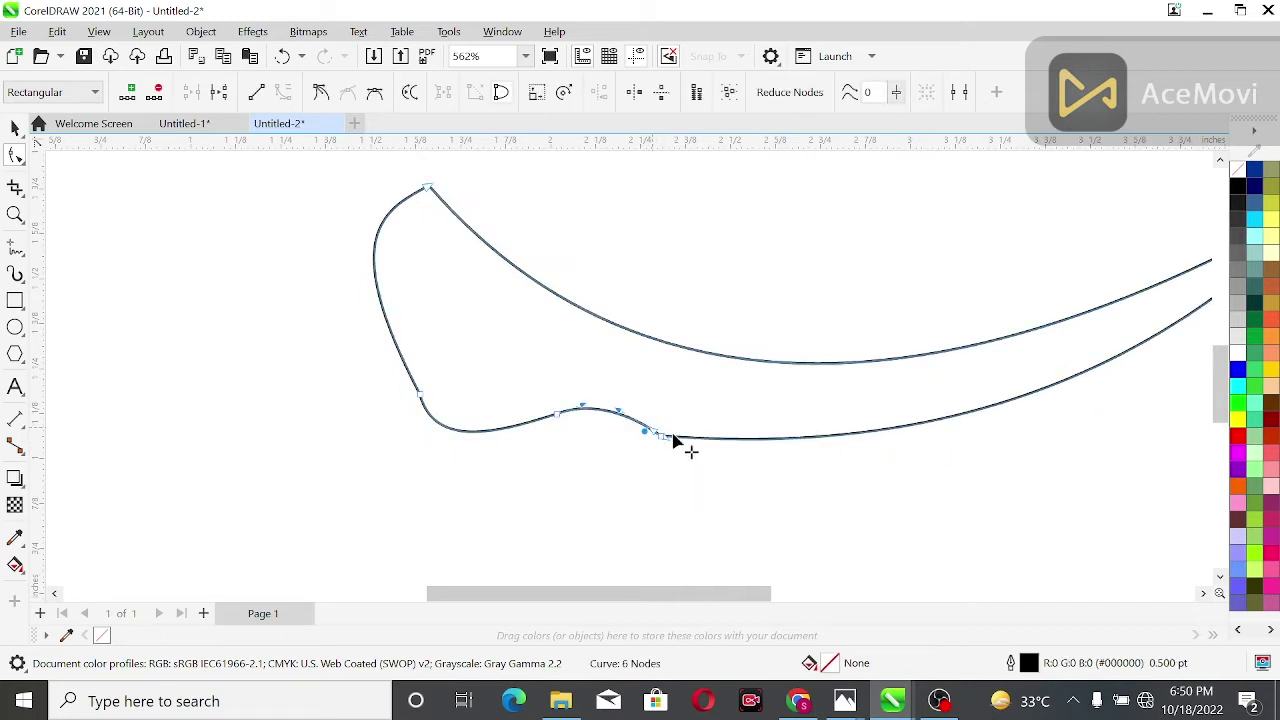
pyautogui.click(660, 436)
pyautogui.click(156, 92)
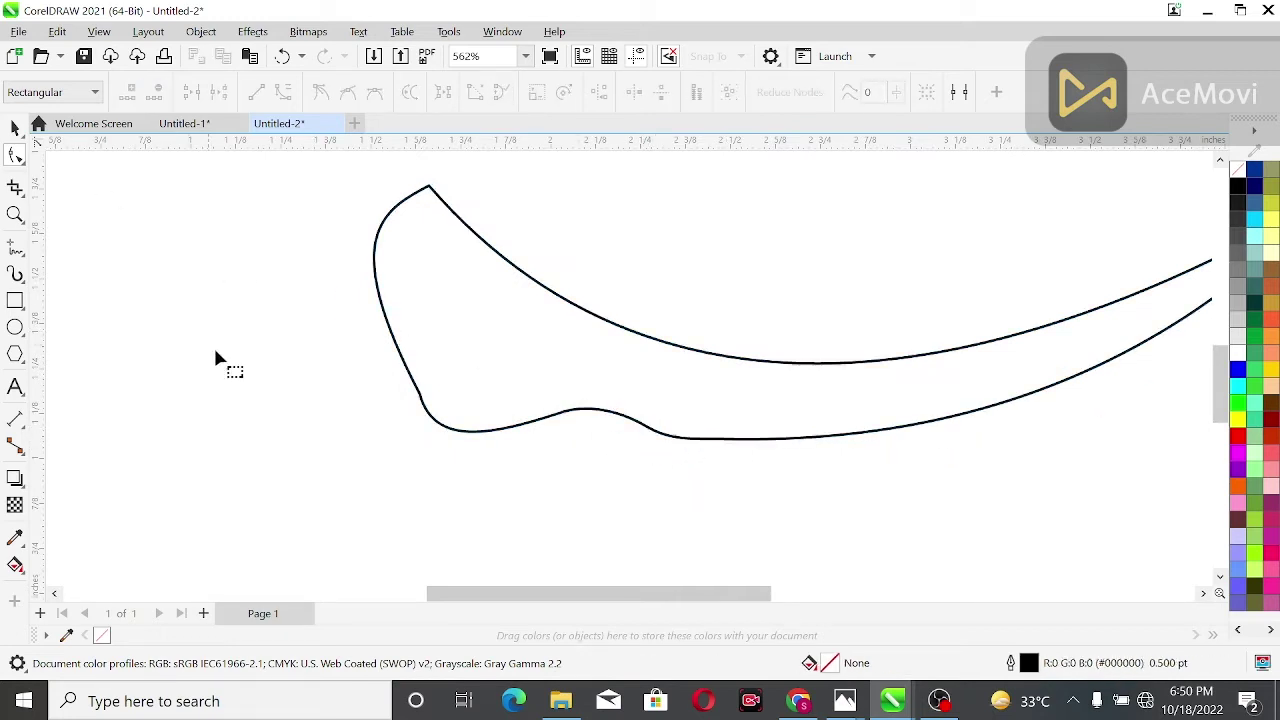
pyautogui.scroll(-2, 508, 440)
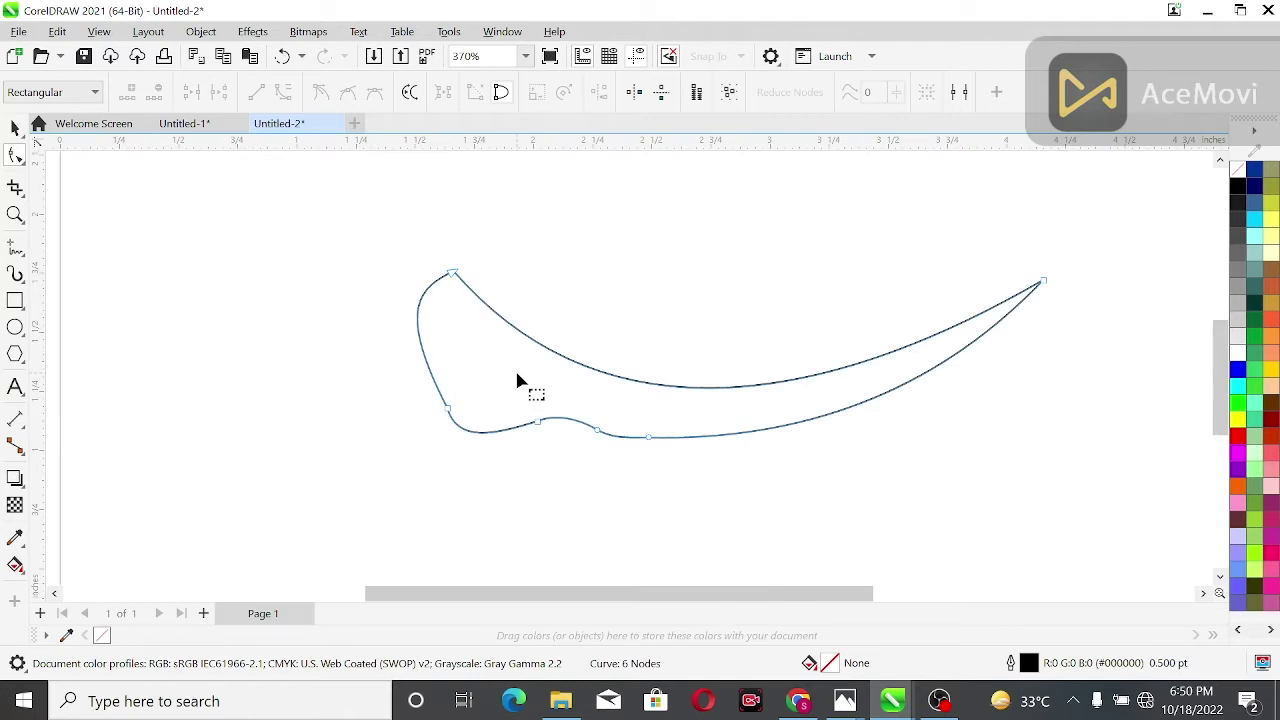
pyautogui.click(447, 409)
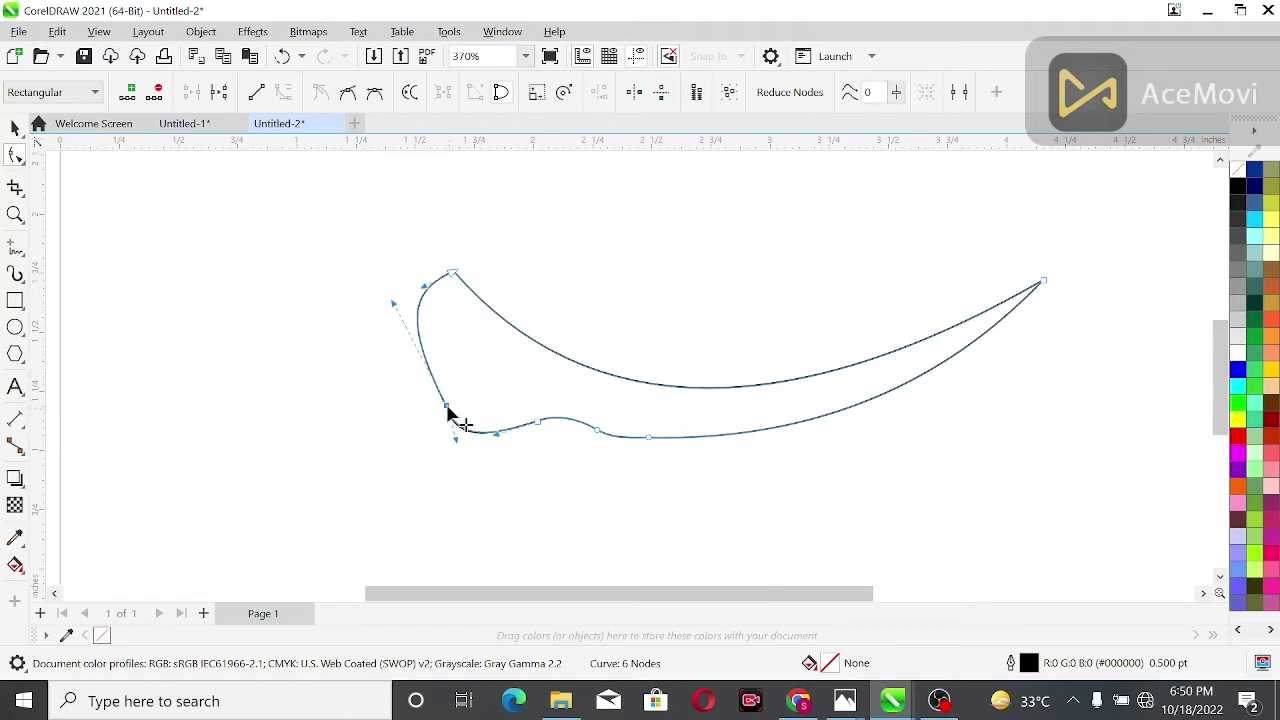
pyautogui.click(393, 400)
# Move the crescent down and to the left to make room above it.
pyautogui.click(15, 127)
pyautogui.click(617, 386)
pyautogui.moveTo(617, 386); pyautogui.dragTo(477, 522)
pyautogui.click(366, 308)
pyautogui.scroll(-1, 434, 340)
# Draw a closed six-node straight-edged outline above the crescent with the Freehand tool, about 2.06 by 1.11 inches.
pyautogui.click(15, 246)
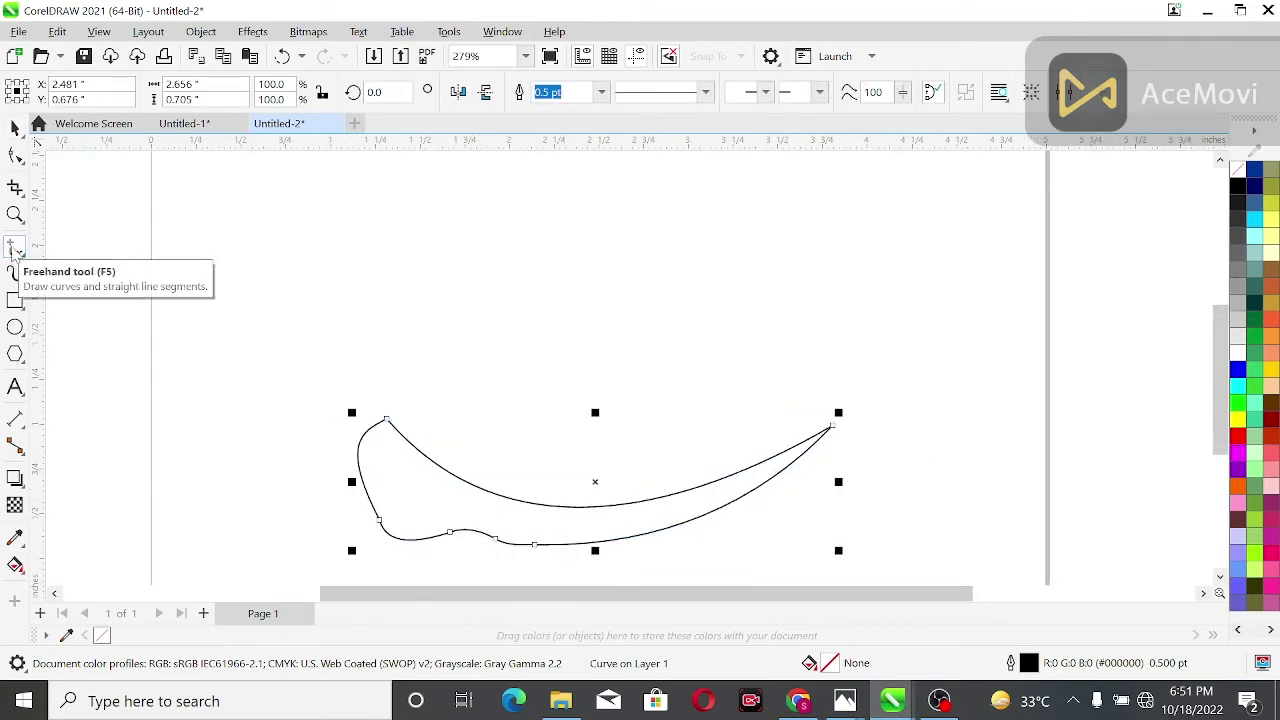
pyautogui.click(390, 400)
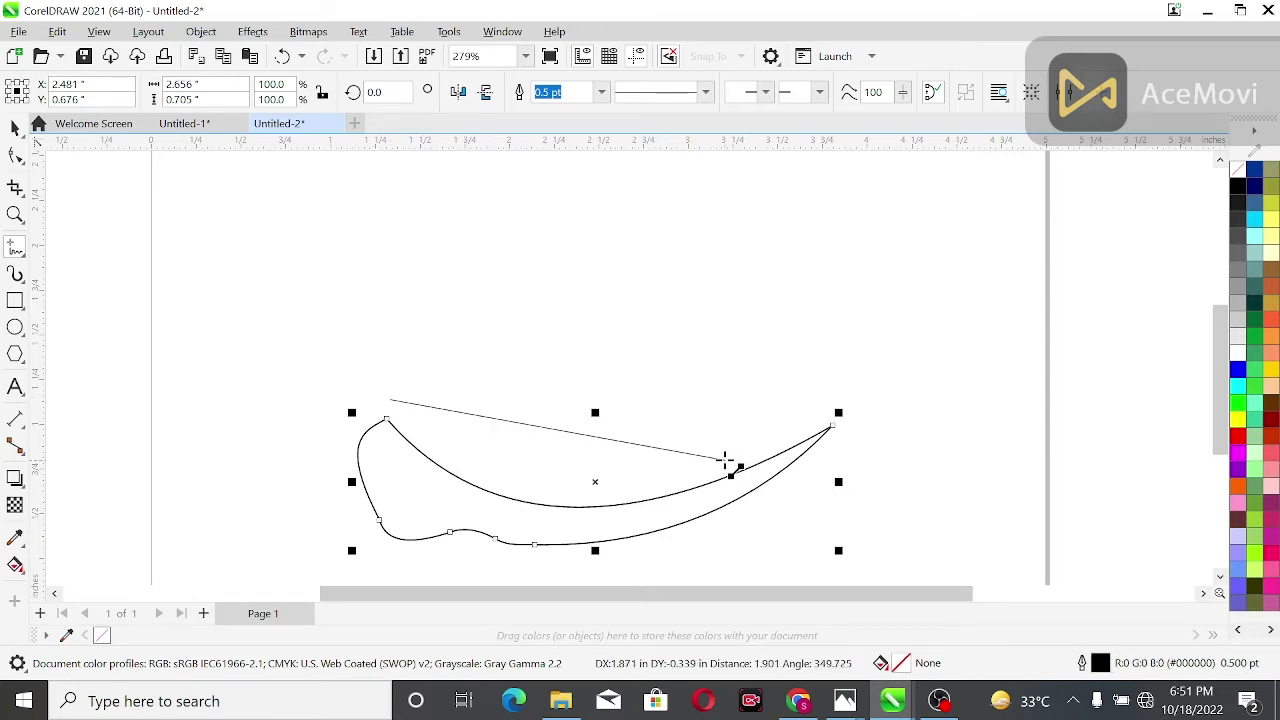
pyautogui.doubleClick(726, 460)
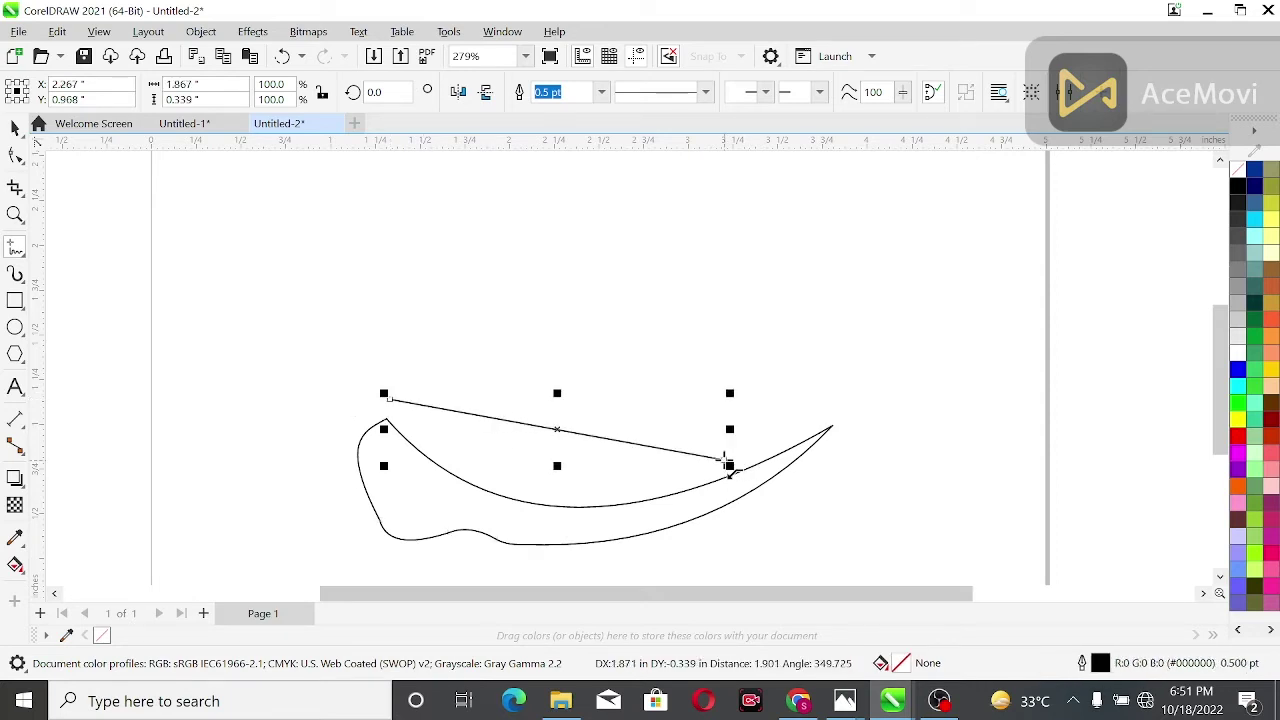
pyautogui.doubleClick(726, 412)
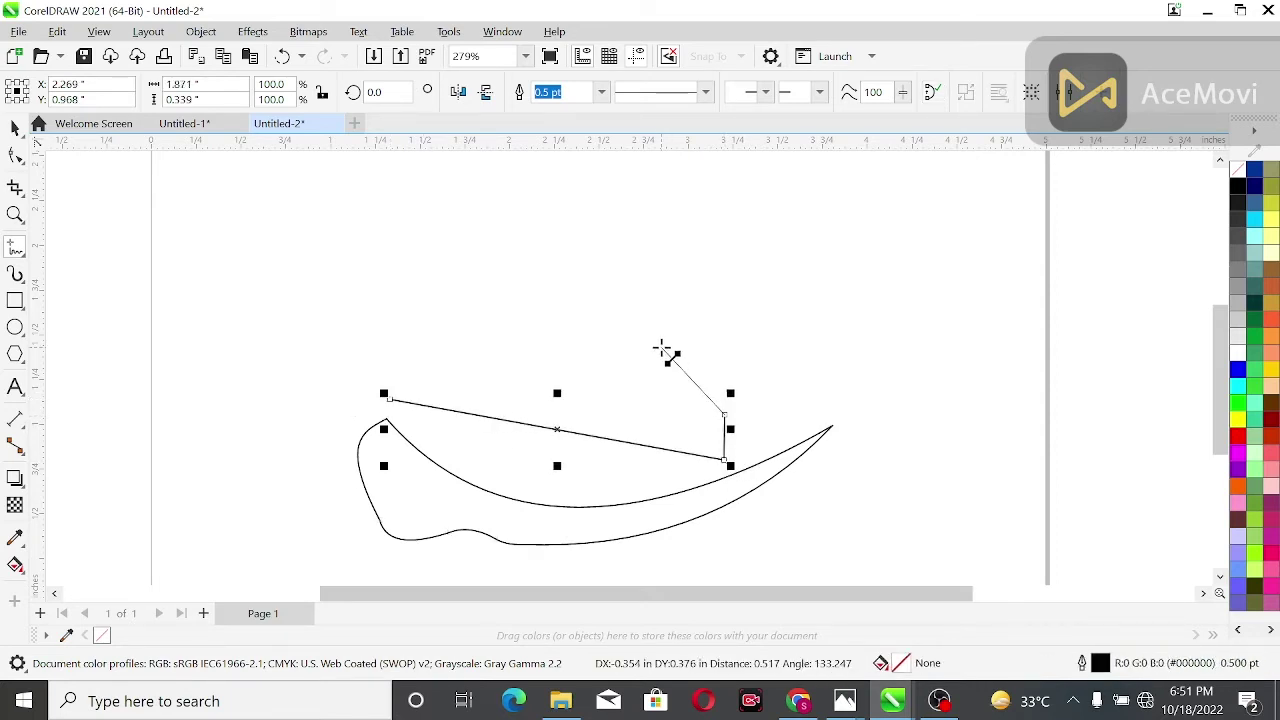
pyautogui.doubleClick(662, 348)
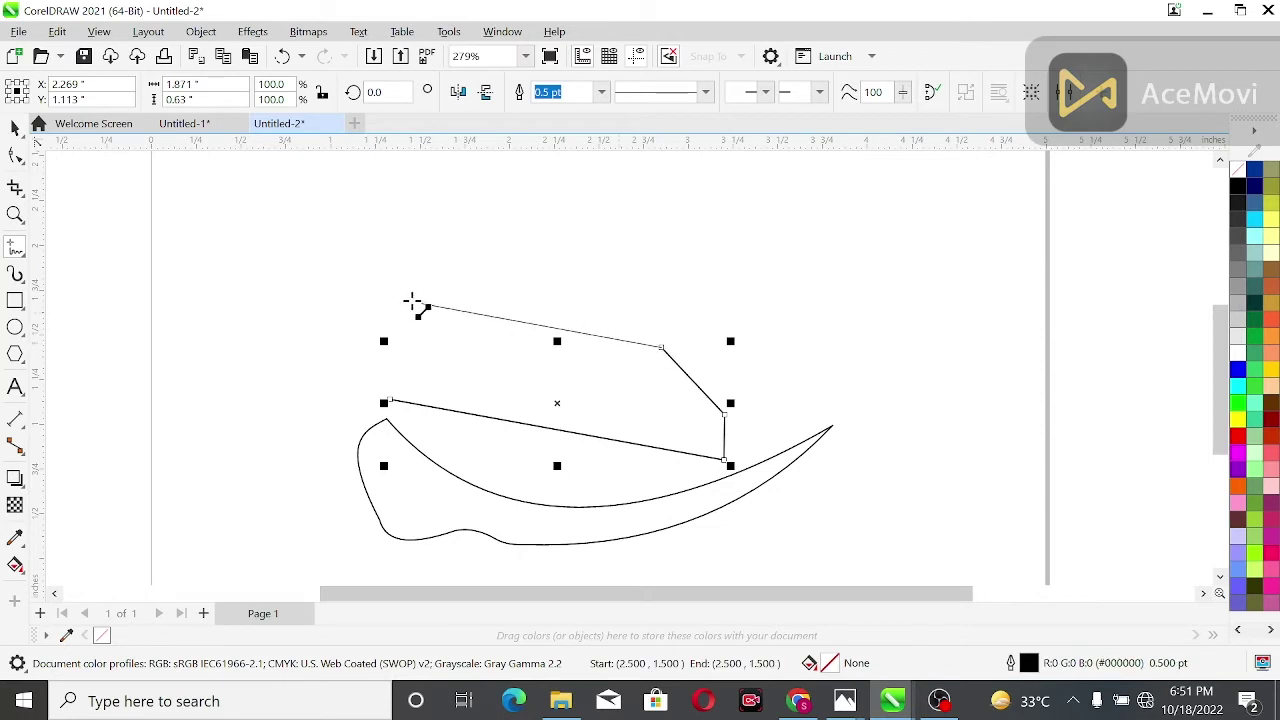
pyautogui.doubleClick(355, 261)
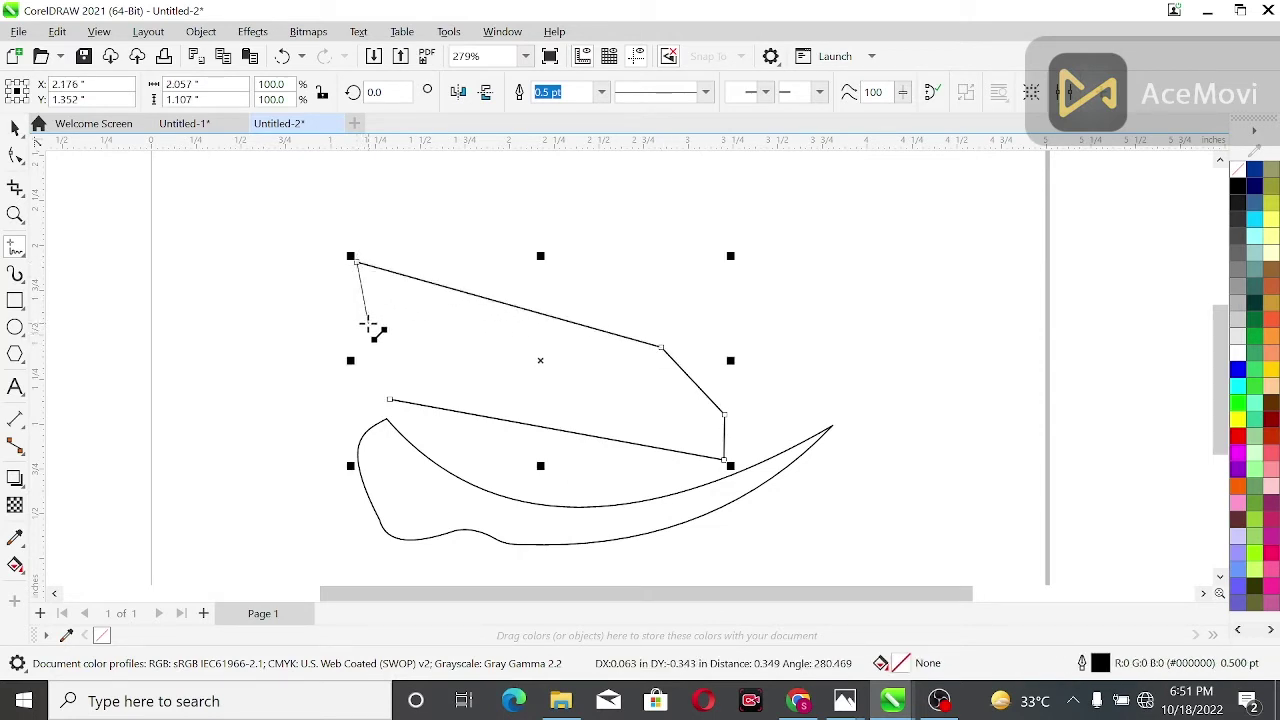
pyautogui.doubleClick(366, 320)
pyautogui.doubleClick(390, 400)
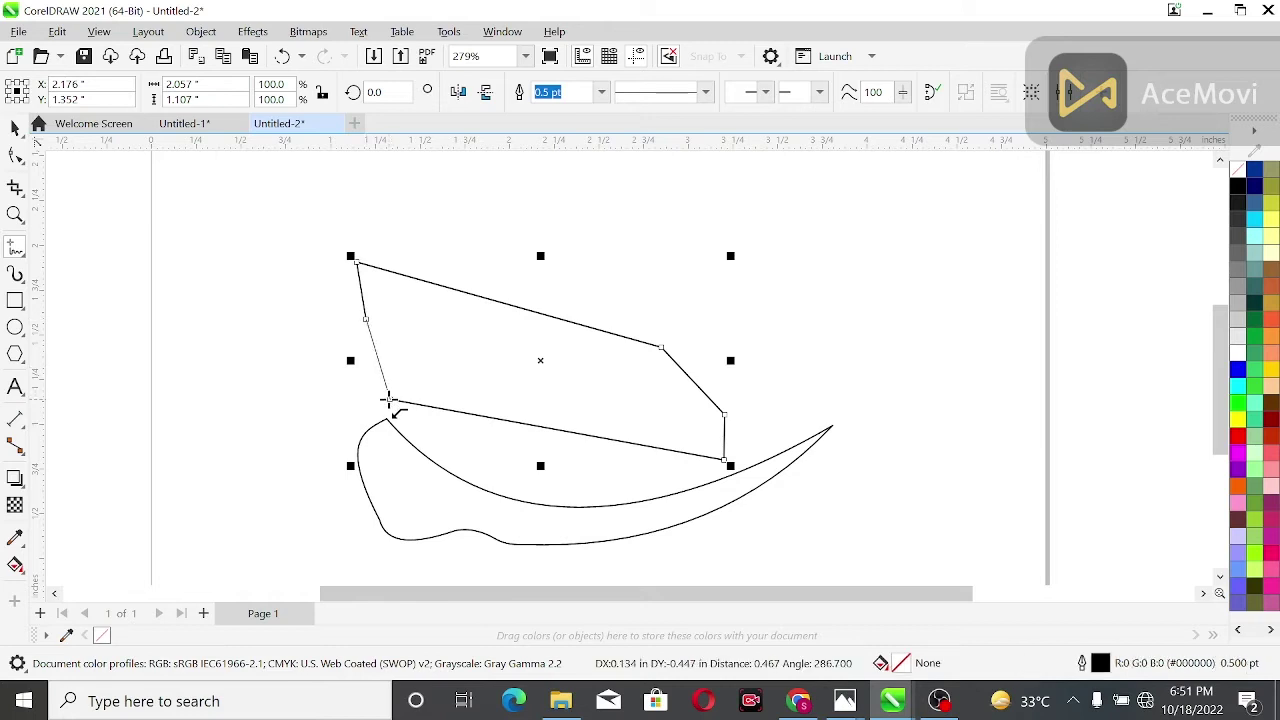
# Convert all segments of the six-node outline to curves and bow its lower edge down to follow the crescent's upper edge.
pyautogui.press('F10')
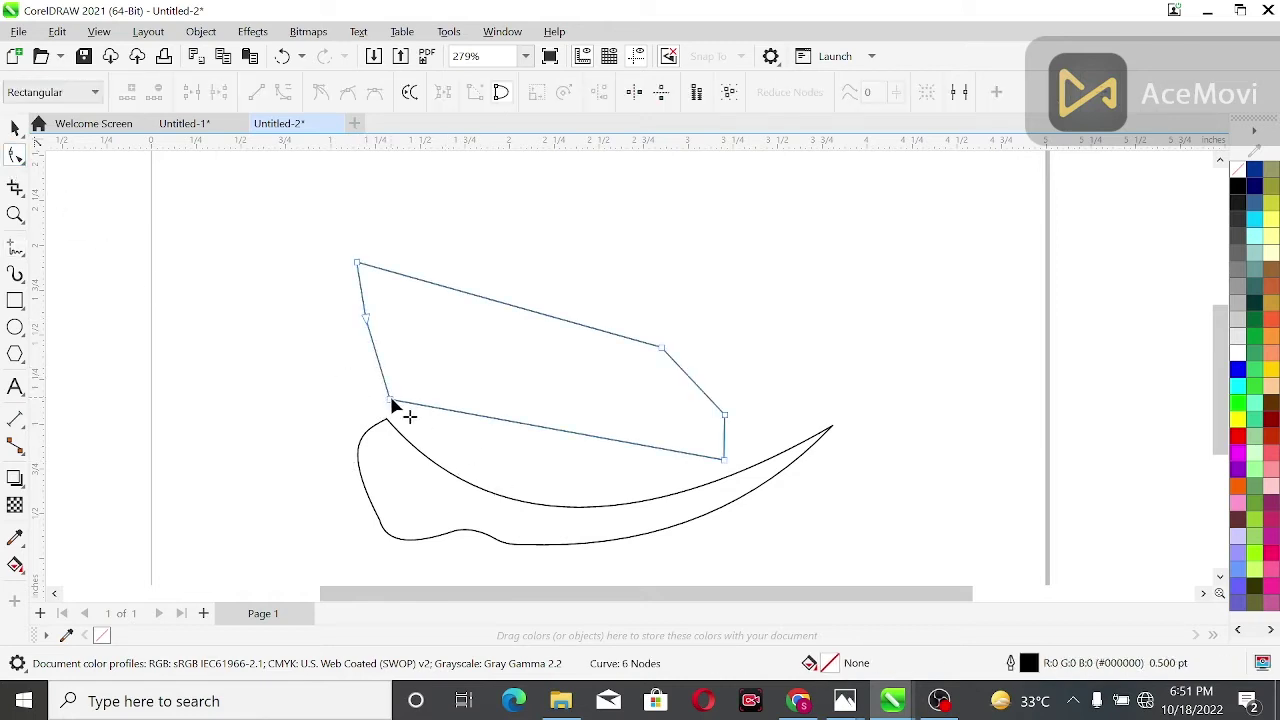
pyautogui.click(281, 95)
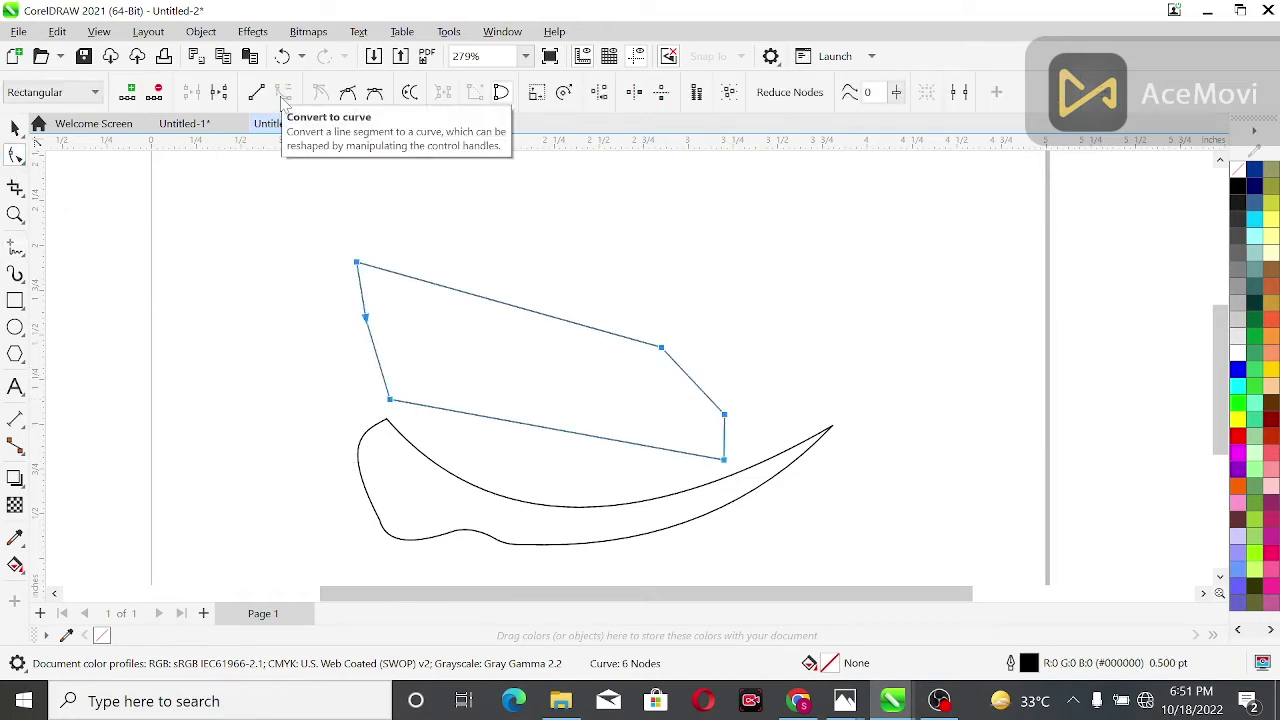
pyautogui.moveTo(548, 433); pyautogui.dragTo(537, 486)
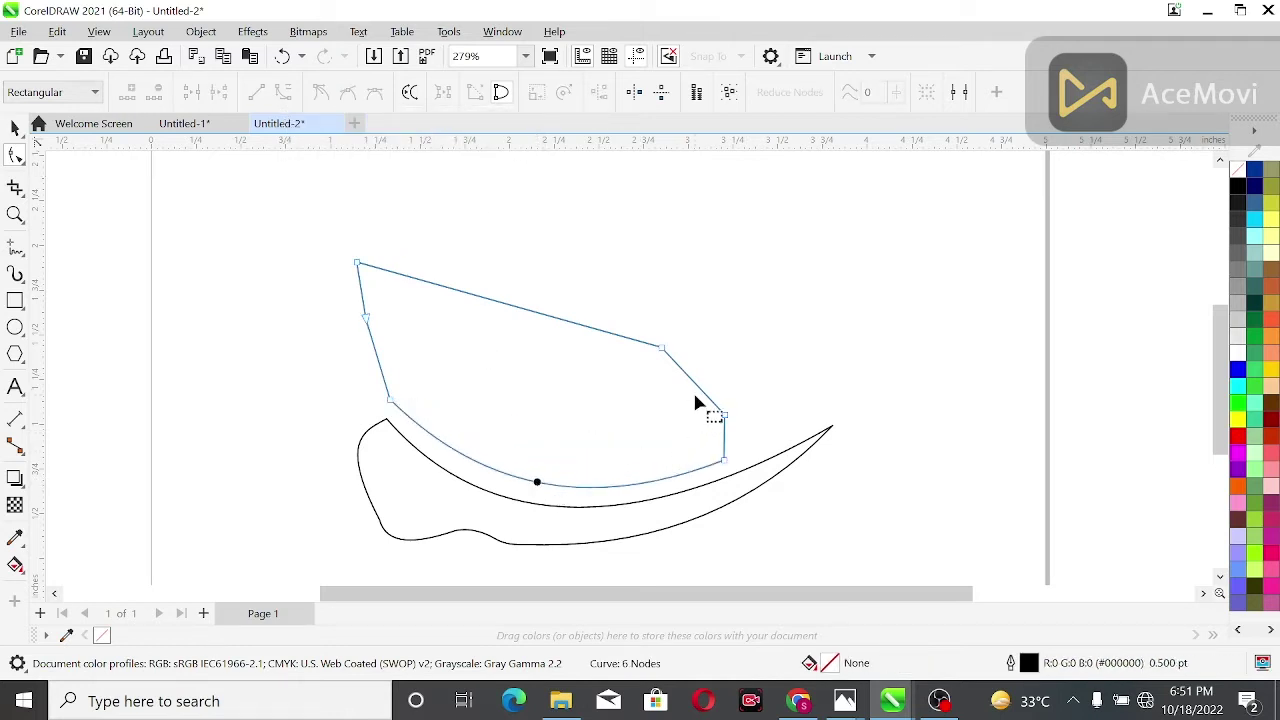
# Shape the second outline's right end into a rounded S-curve and bow its upper edge inward into a smooth concave sweep.
pyautogui.moveTo(726, 448); pyautogui.dragTo(718, 442)
pyautogui.moveTo(701, 391); pyautogui.dragTo(723, 370)
pyautogui.moveTo(600, 340); pyautogui.dragTo(535, 343)
pyautogui.moveTo(729, 381); pyautogui.dragTo(717, 418)
pyautogui.click(743, 379)
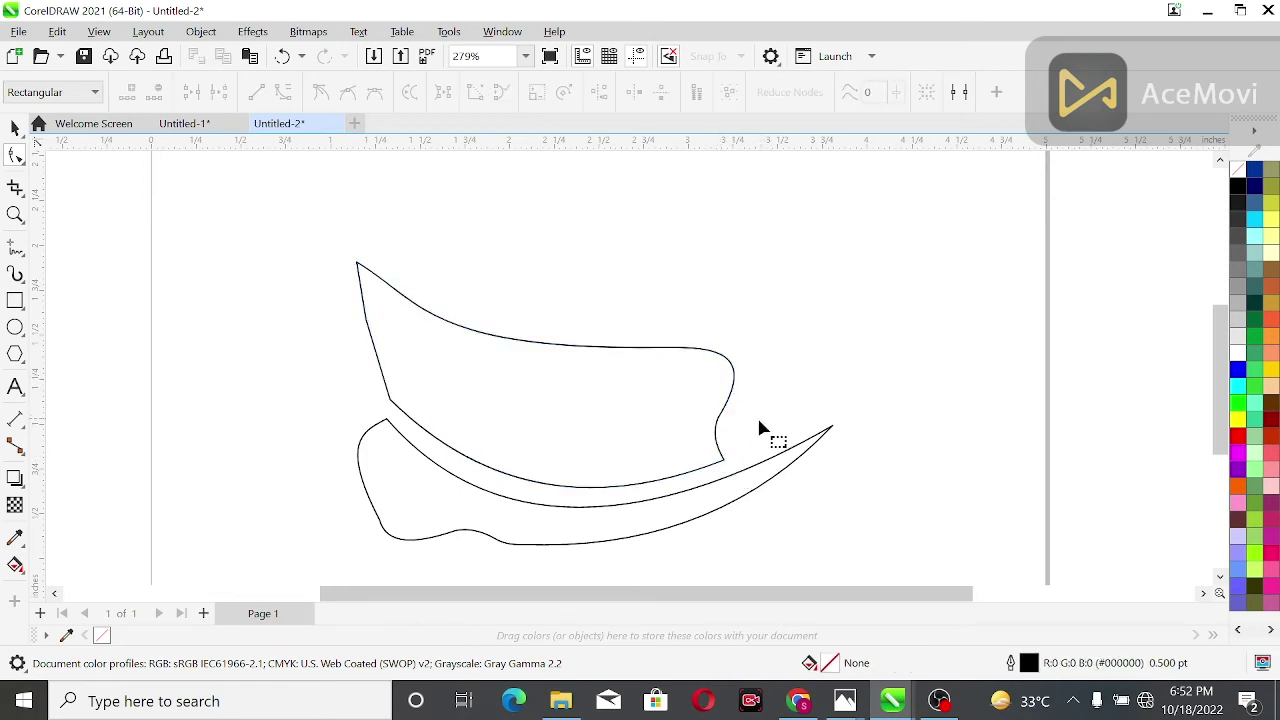
# Bend the two left-side segments of the second outline into a flowing S-curve.
pyautogui.click(402, 306)
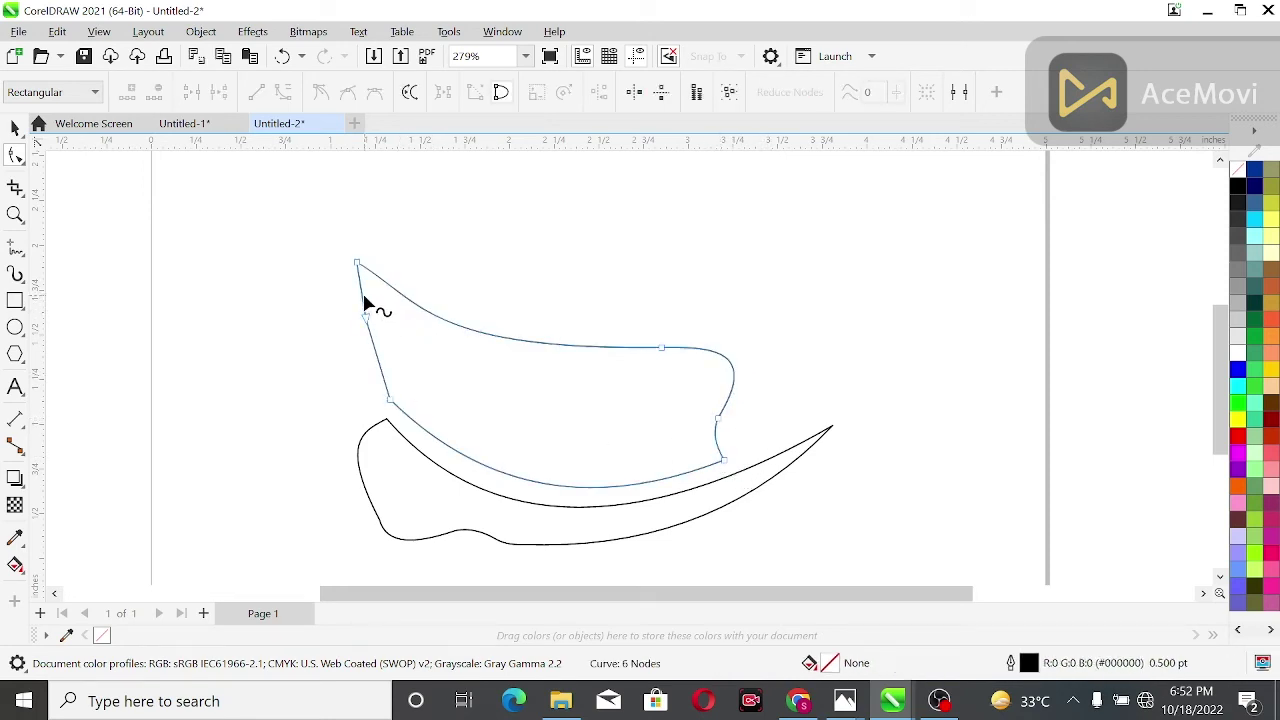
pyautogui.moveTo(369, 333); pyautogui.dragTo(353, 320)
pyautogui.moveTo(373, 364)
pyautogui.mouseDown()
pyautogui.moveTo(391, 346)
pyautogui.moveTo(361, 333)
pyautogui.moveTo(386, 353)
pyautogui.mouseUp()
pyautogui.click(323, 345)
pyautogui.click(325, 369)
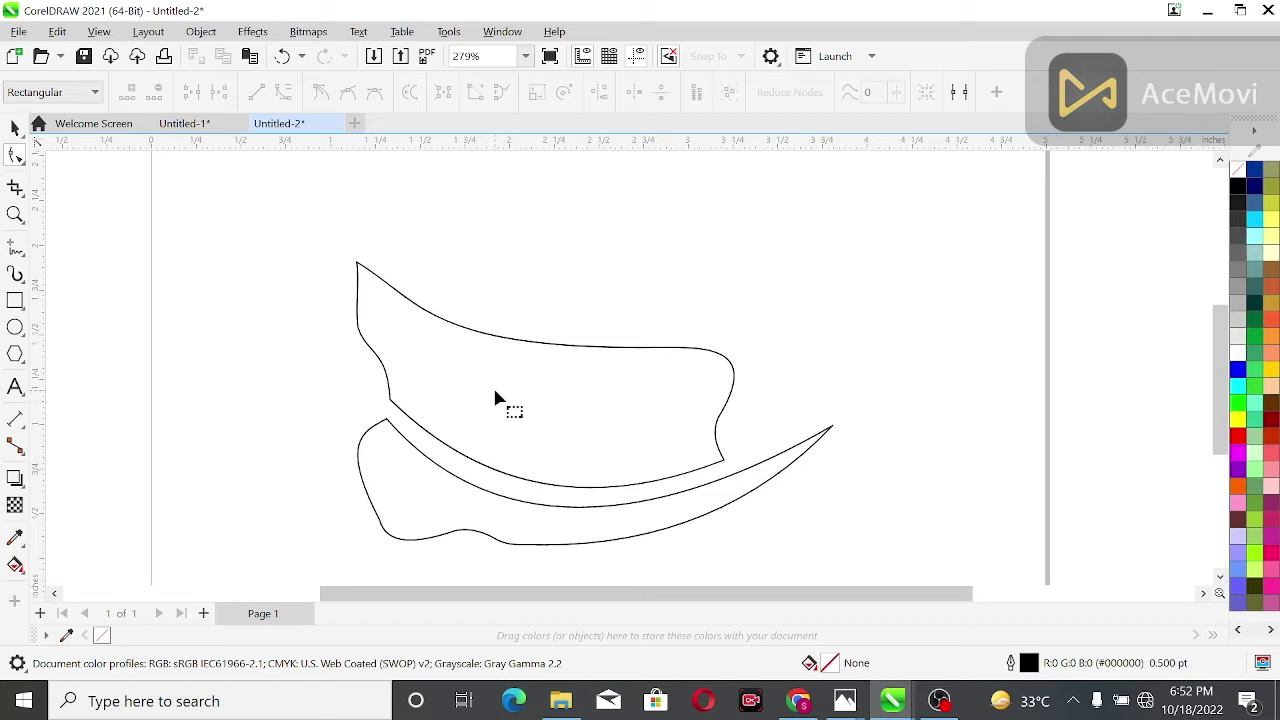
# Draw a closed five-node straight-edged outline above the second shape with the Freehand tool, about 1.66 by 1.09 inches.
pyautogui.scroll(2, 1222, 385)
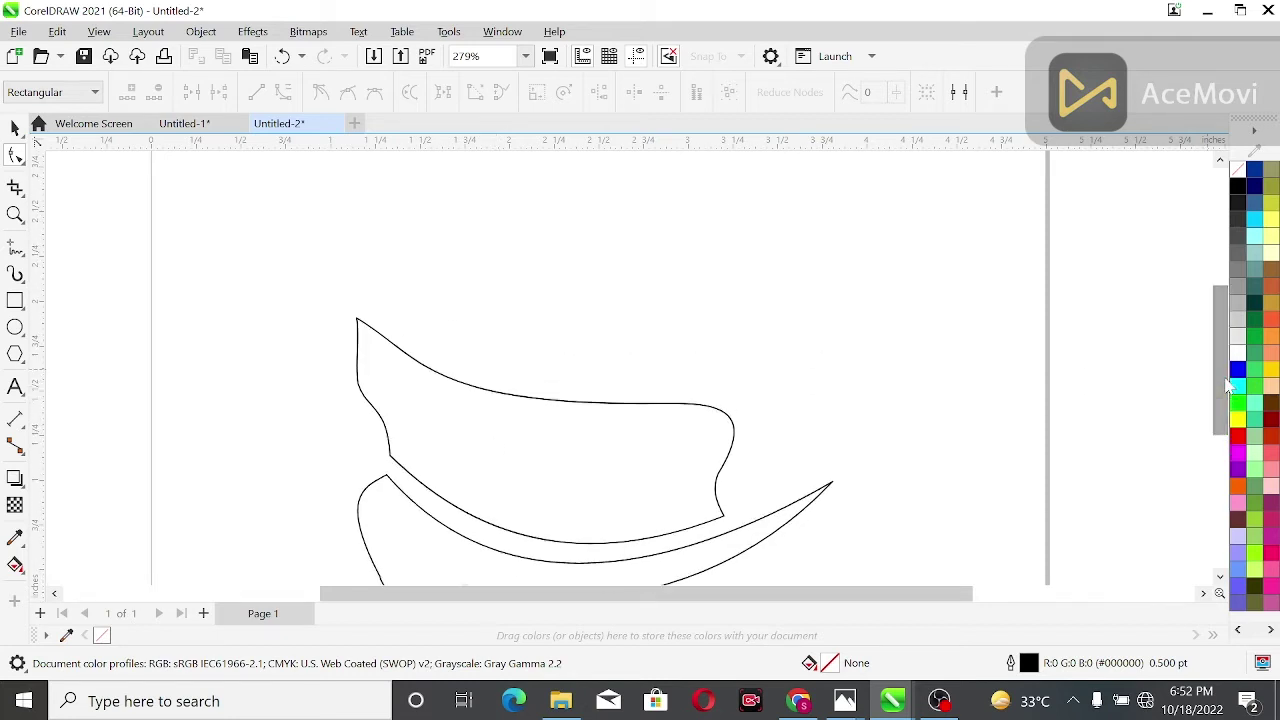
pyautogui.click(15, 247)
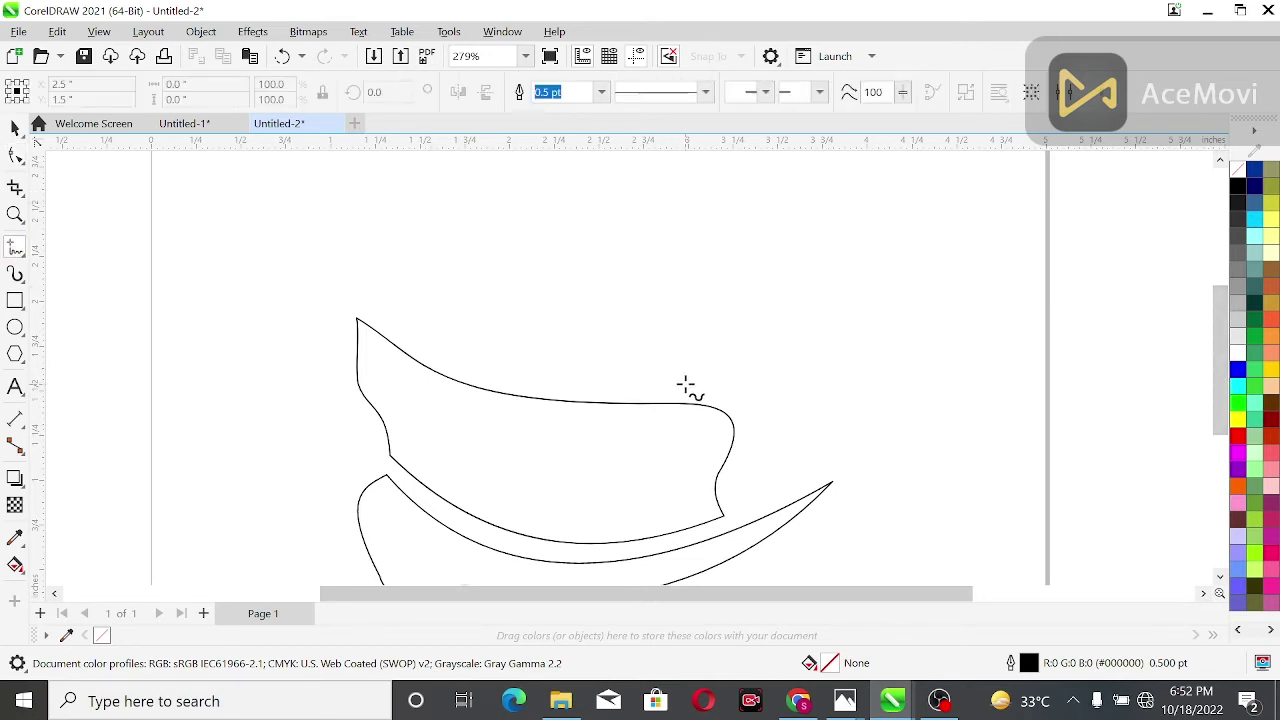
pyautogui.click(642, 391)
pyautogui.doubleClick(350, 289)
pyautogui.doubleClick(347, 191)
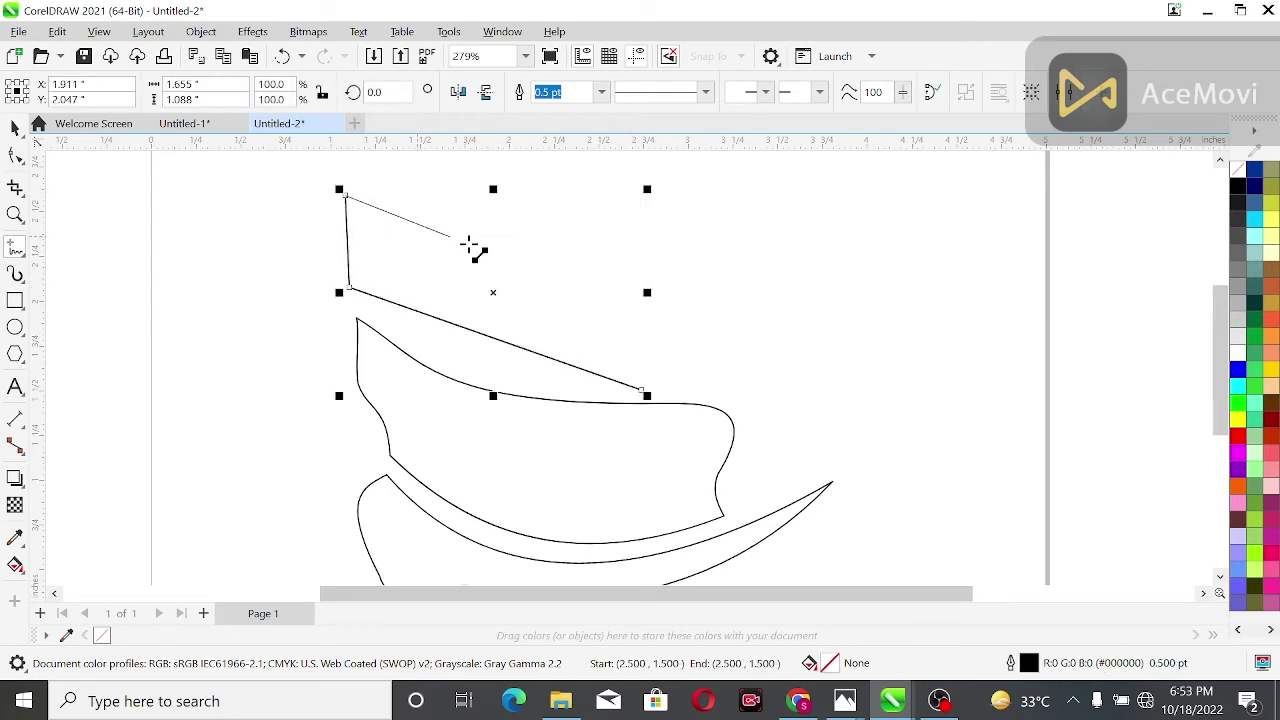
pyautogui.click(614, 277)
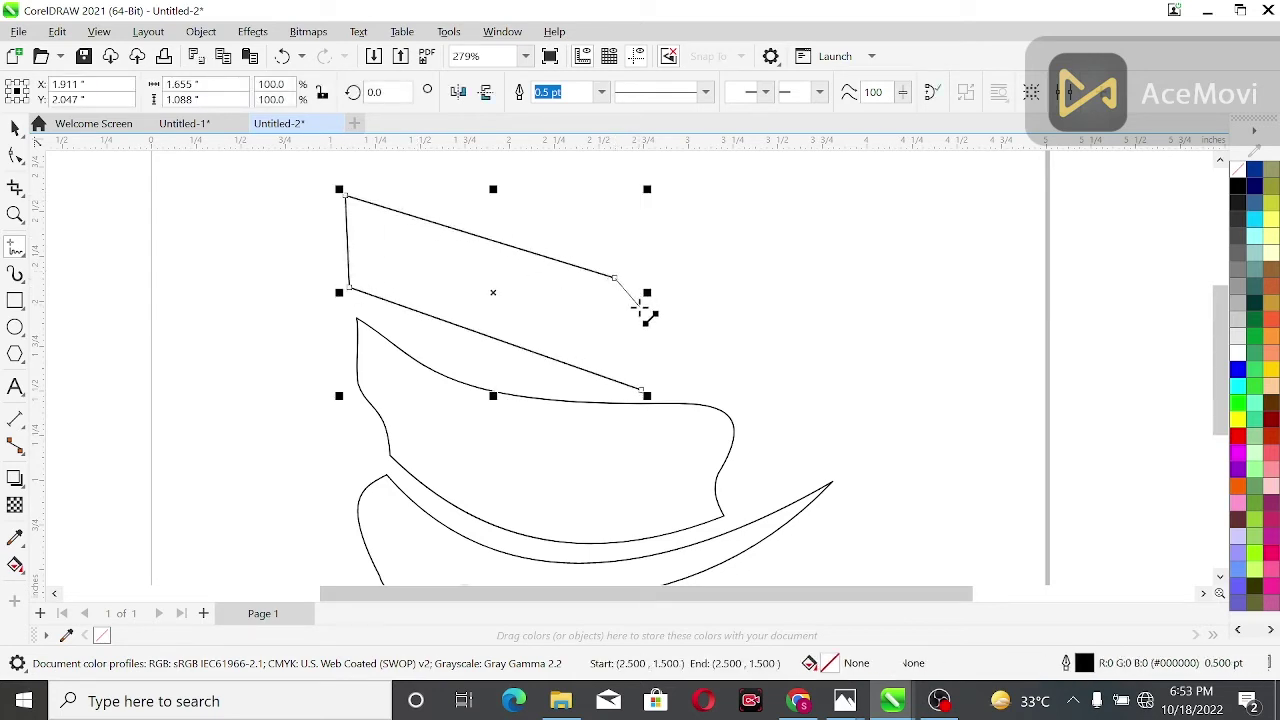
pyautogui.click(642, 314)
pyautogui.click(642, 390)
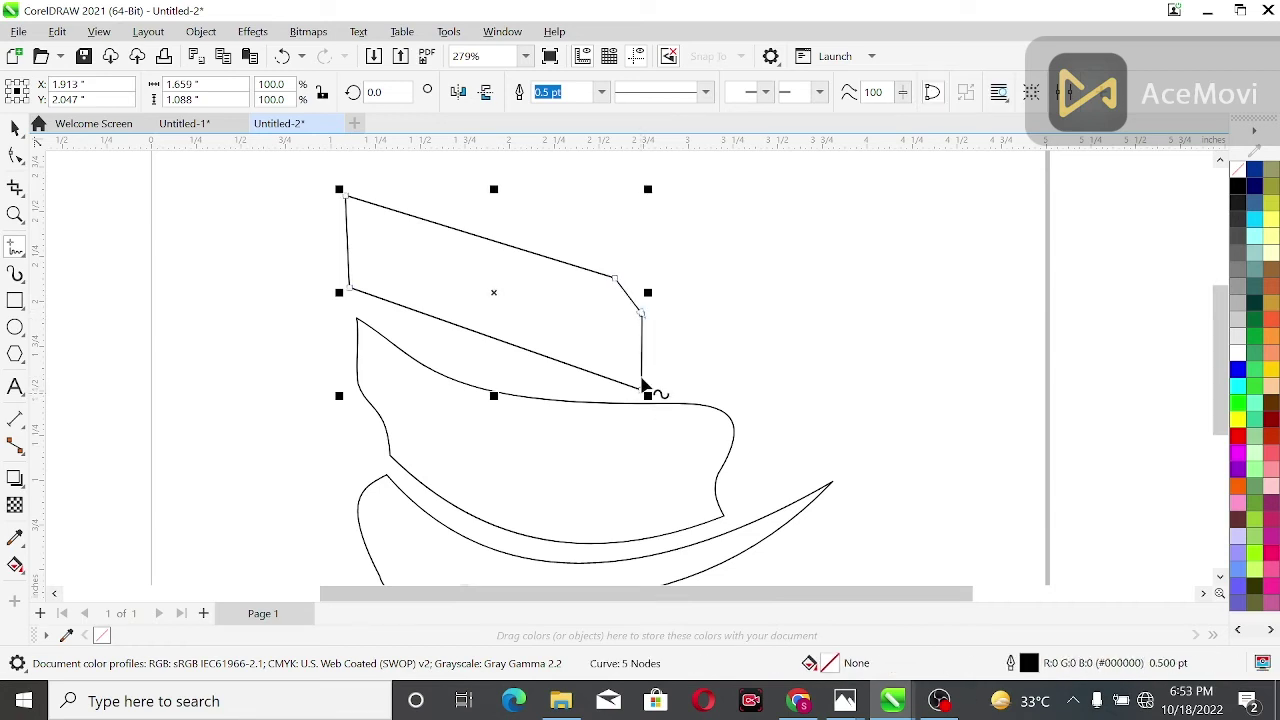
# Convert all segments of the five-node outline to curves, bow its lower edge along the shape below and bend its left edge slightly outward.
pyautogui.click(15, 155)
pyautogui.hotkey('ctrl', 'a')
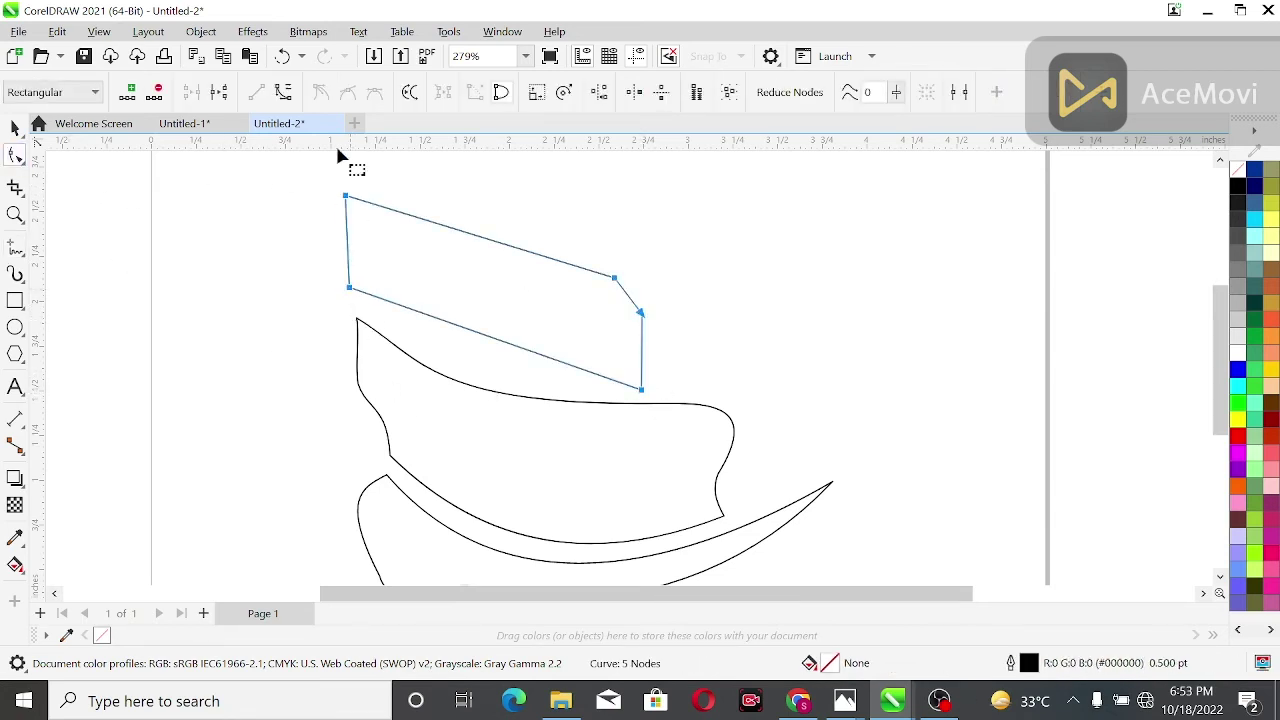
pyautogui.click(283, 92)
pyautogui.moveTo(482, 345); pyautogui.dragTo(464, 366)
pyautogui.moveTo(347, 258); pyautogui.dragTo(342, 257)
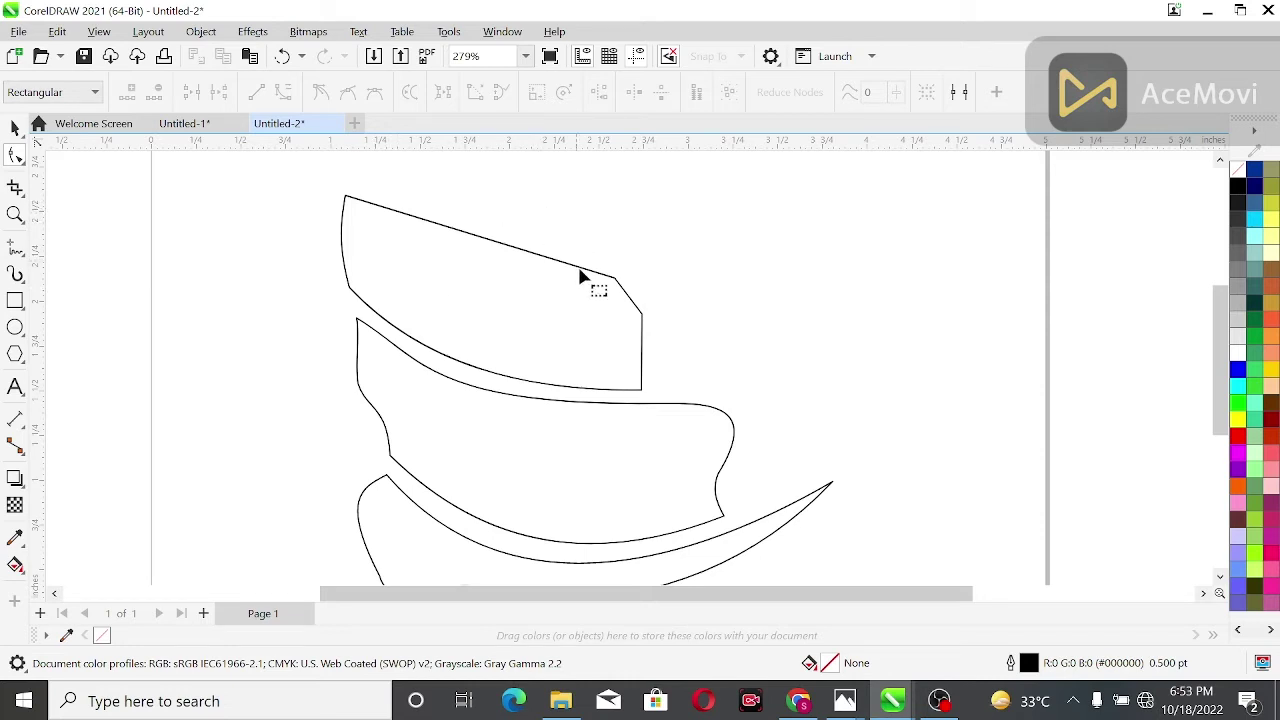
# Round the five-node outline's upper-right corner outward and bow its right and upper edges inward into smooth concave curves.
pyautogui.moveTo(620, 296); pyautogui.dragTo(635, 291)
pyautogui.moveTo(643, 358); pyautogui.dragTo(636, 356)
pyautogui.moveTo(521, 250); pyautogui.dragTo(486, 277)
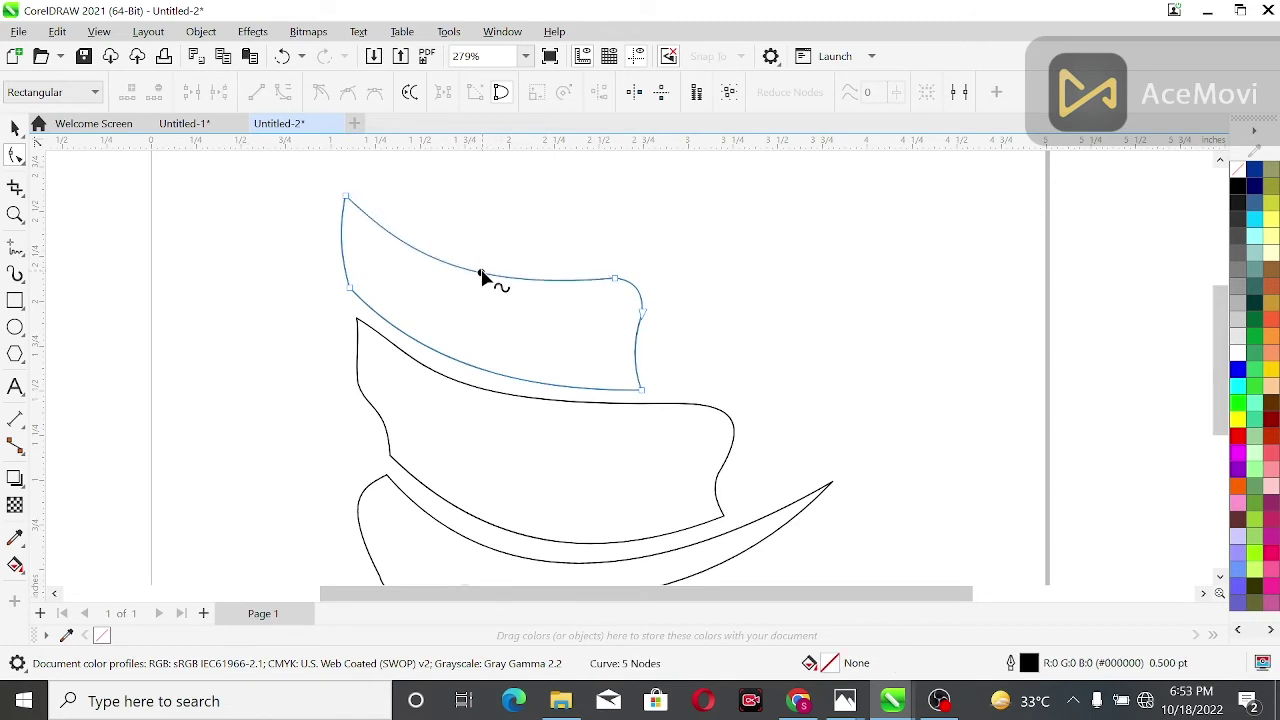
pyautogui.click(778, 346)
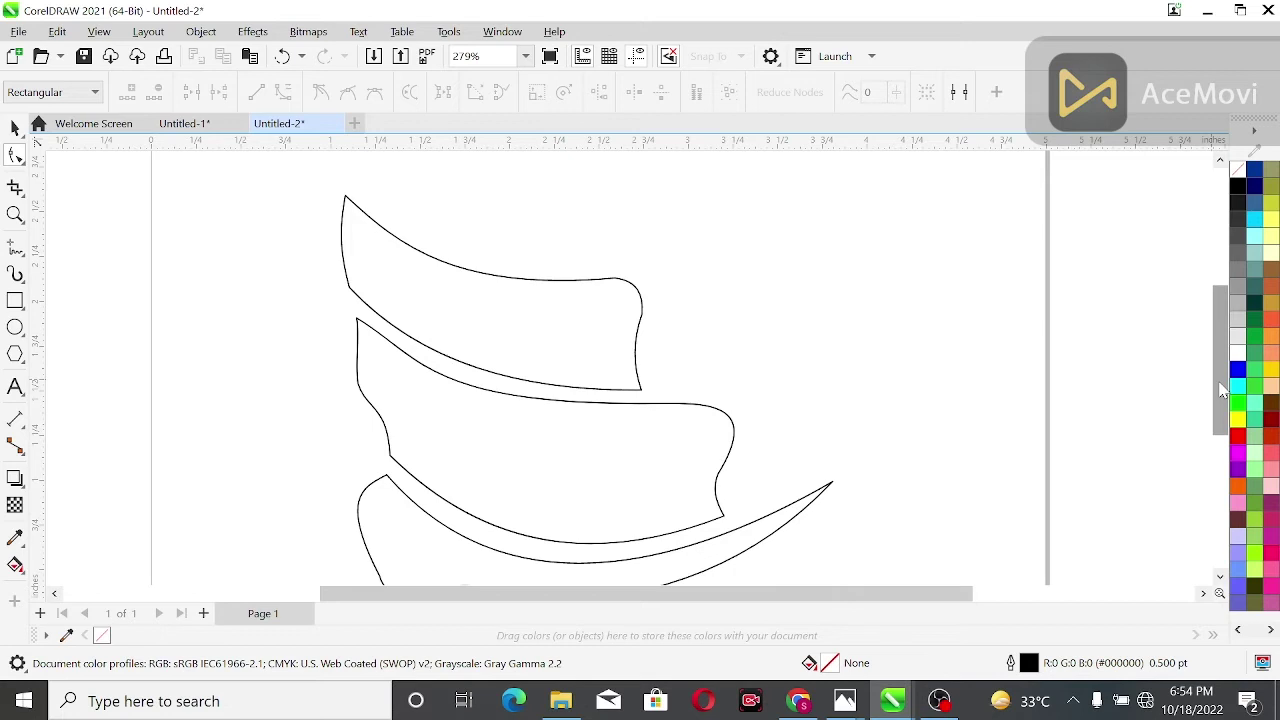
# Draw a closed three-node straight-edged outline above the third shape with the Freehand tool, about 1.64 by 1.04 inches.
pyautogui.moveTo(1218, 375); pyautogui.dragTo(1218, 335)
pyautogui.click(15, 246)
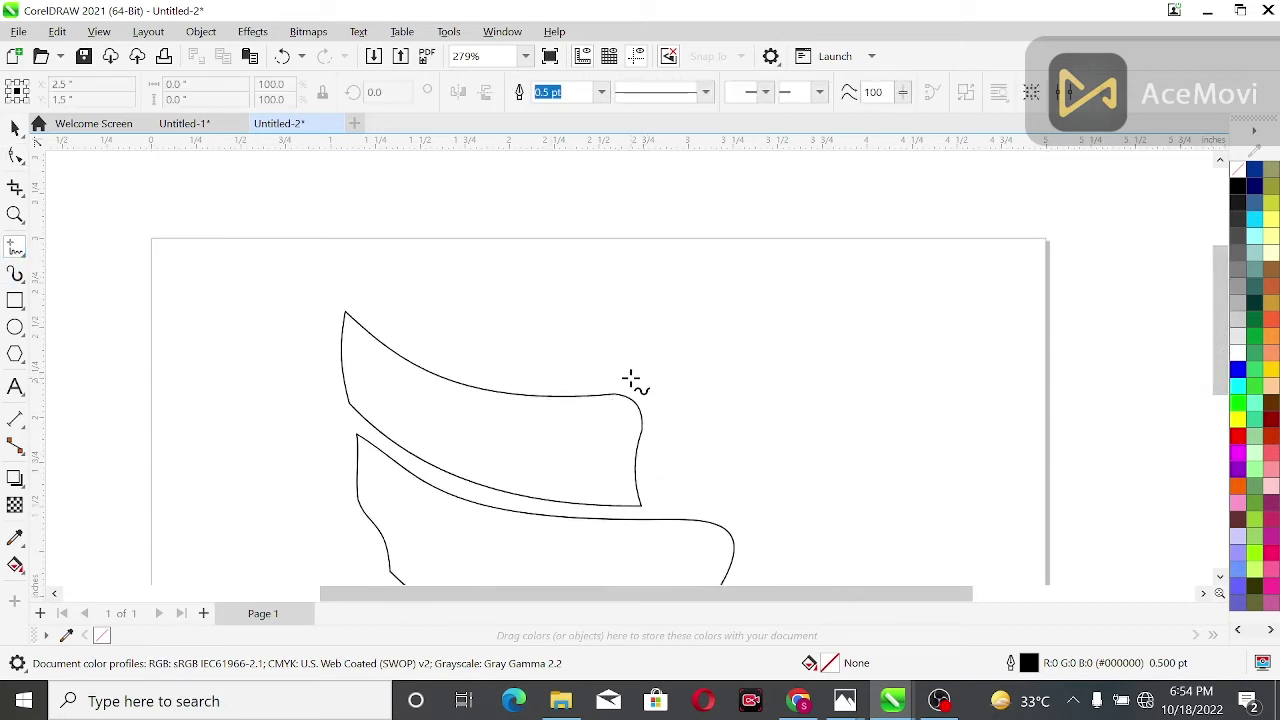
pyautogui.click(336, 285)
pyautogui.click(350, 191)
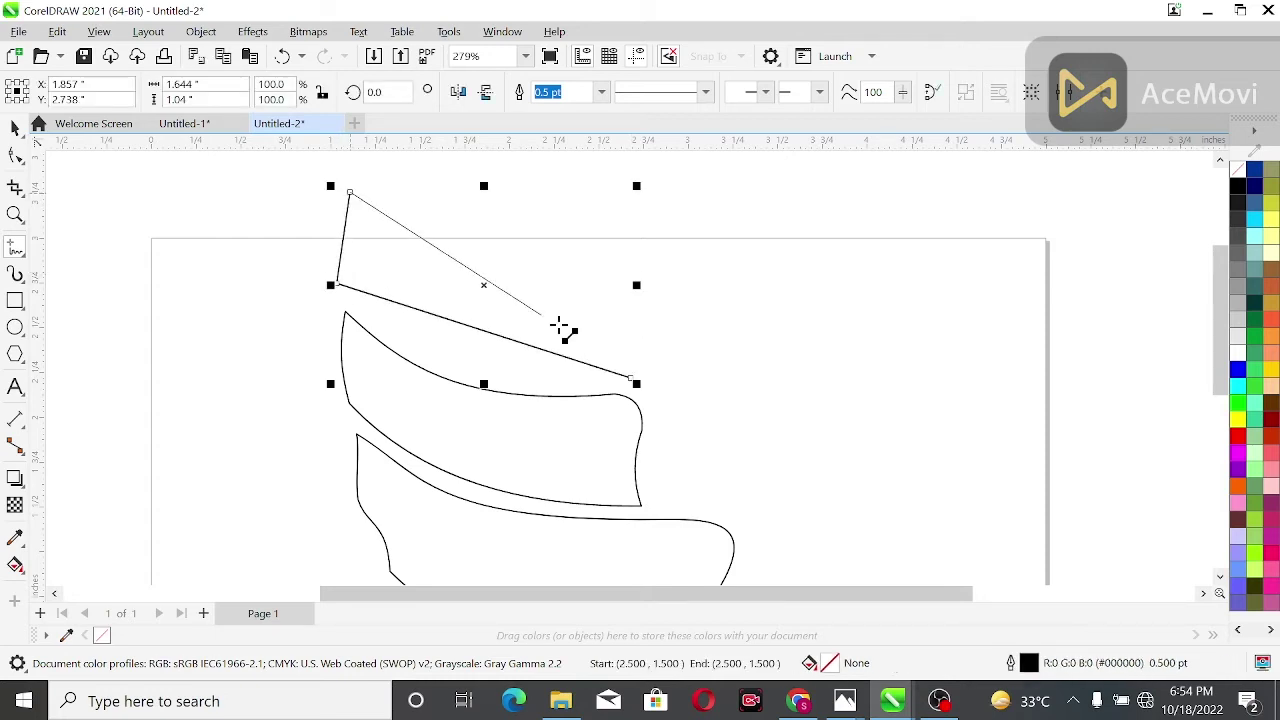
pyautogui.click(631, 378)
# Convert the triangle's segments to curves, bow its lower edge along the shape below and move its right tip slightly down and outward.
pyautogui.click(14, 152)
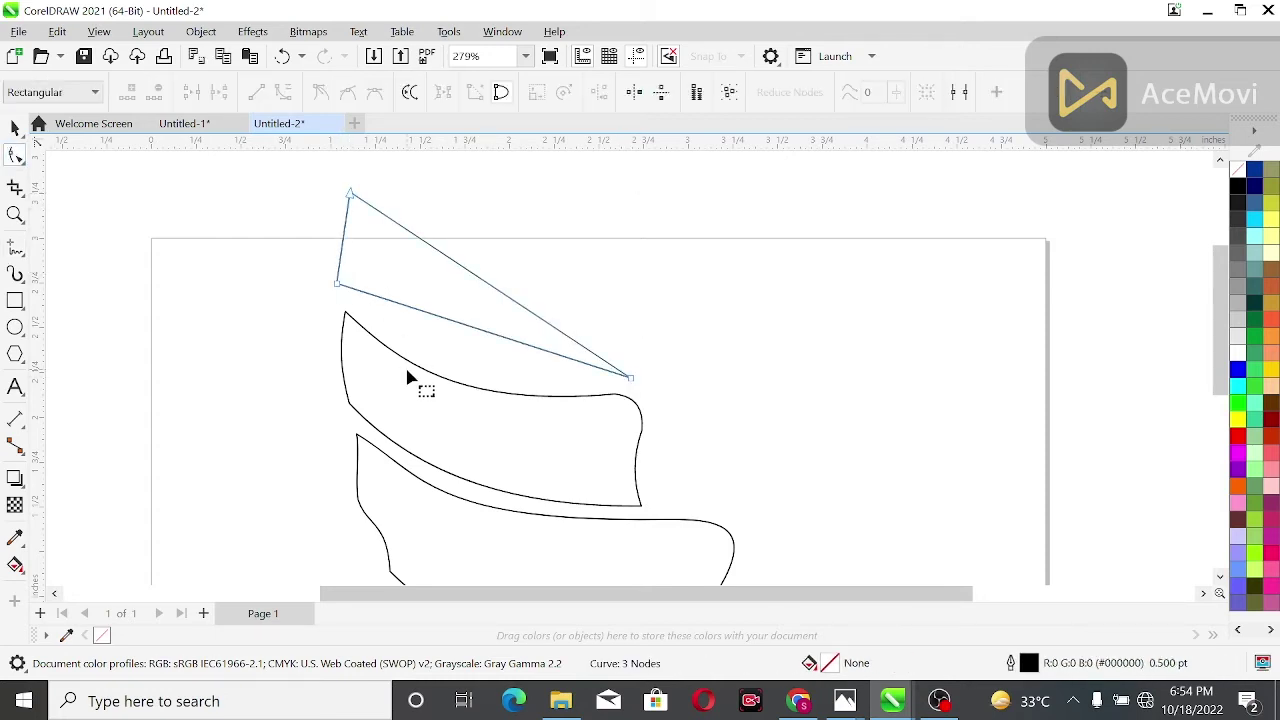
pyautogui.click(337, 282)
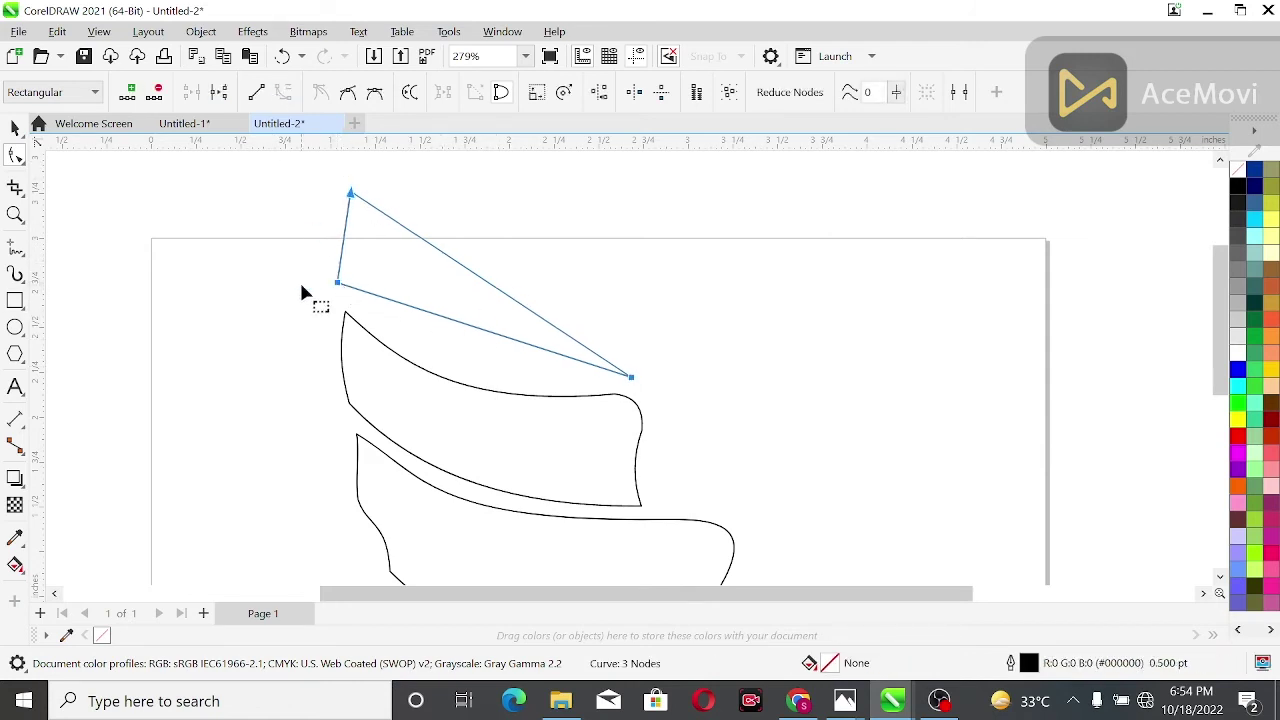
pyautogui.press('Delete')
pyautogui.hotkey('ctrl', 'z')
pyautogui.moveTo(433, 318); pyautogui.dragTo(418, 390)
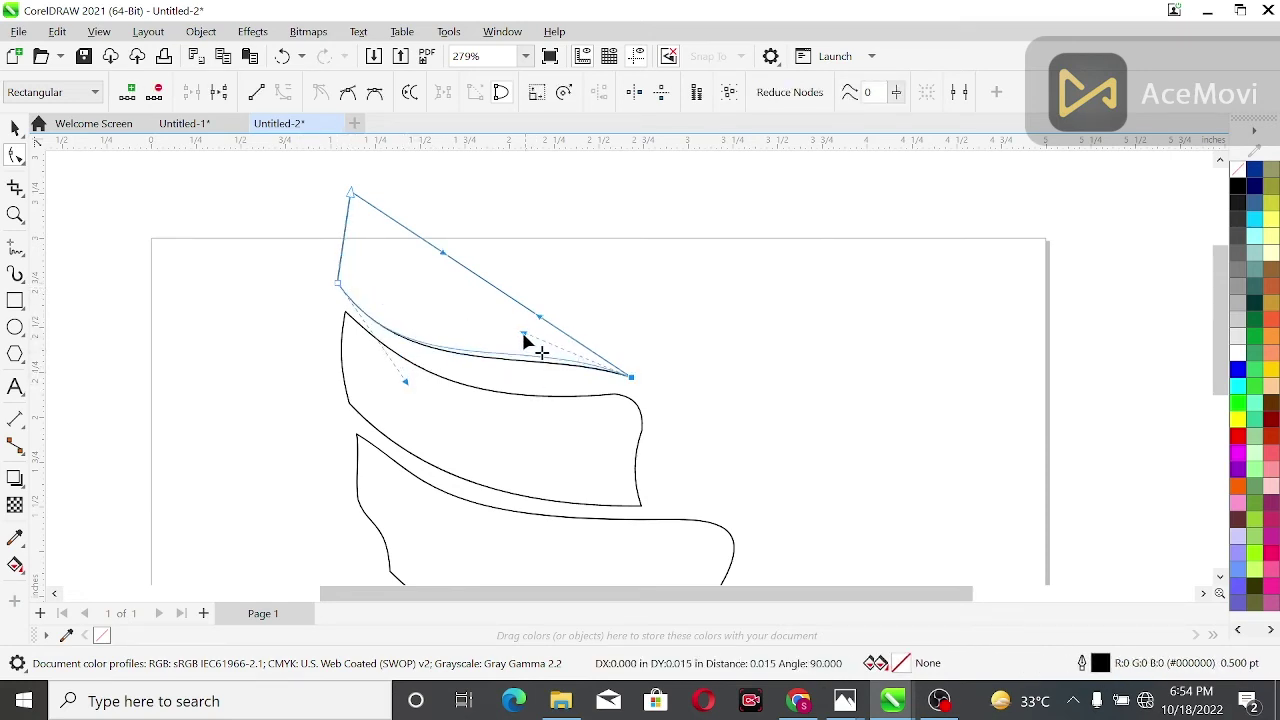
pyautogui.moveTo(631, 378); pyautogui.dragTo(640, 390)
pyautogui.moveTo(549, 373)
pyautogui.mouseDown()
pyautogui.moveTo(523, 366)
pyautogui.moveTo(545, 390)
pyautogui.mouseUp()
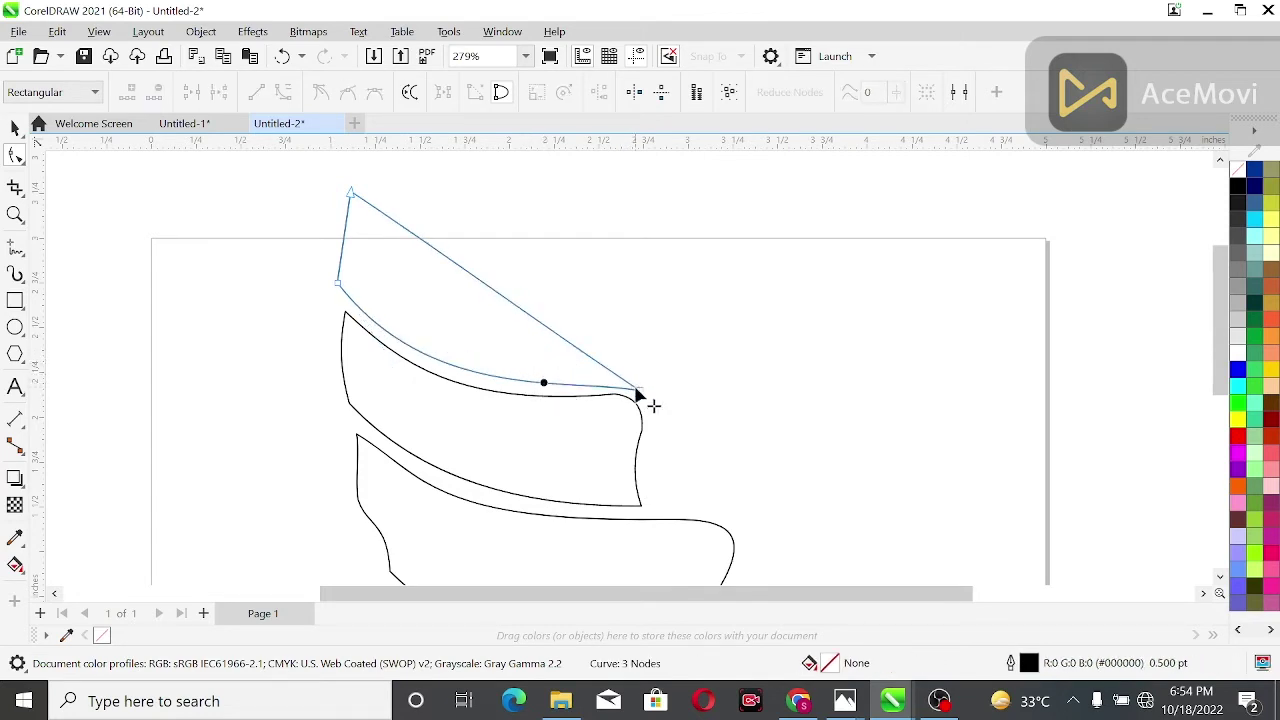
# Bend the triangle's long upper edge into a flowing S-curve that dips near the peak and bulges toward the right tip.
pyautogui.click(352, 196)
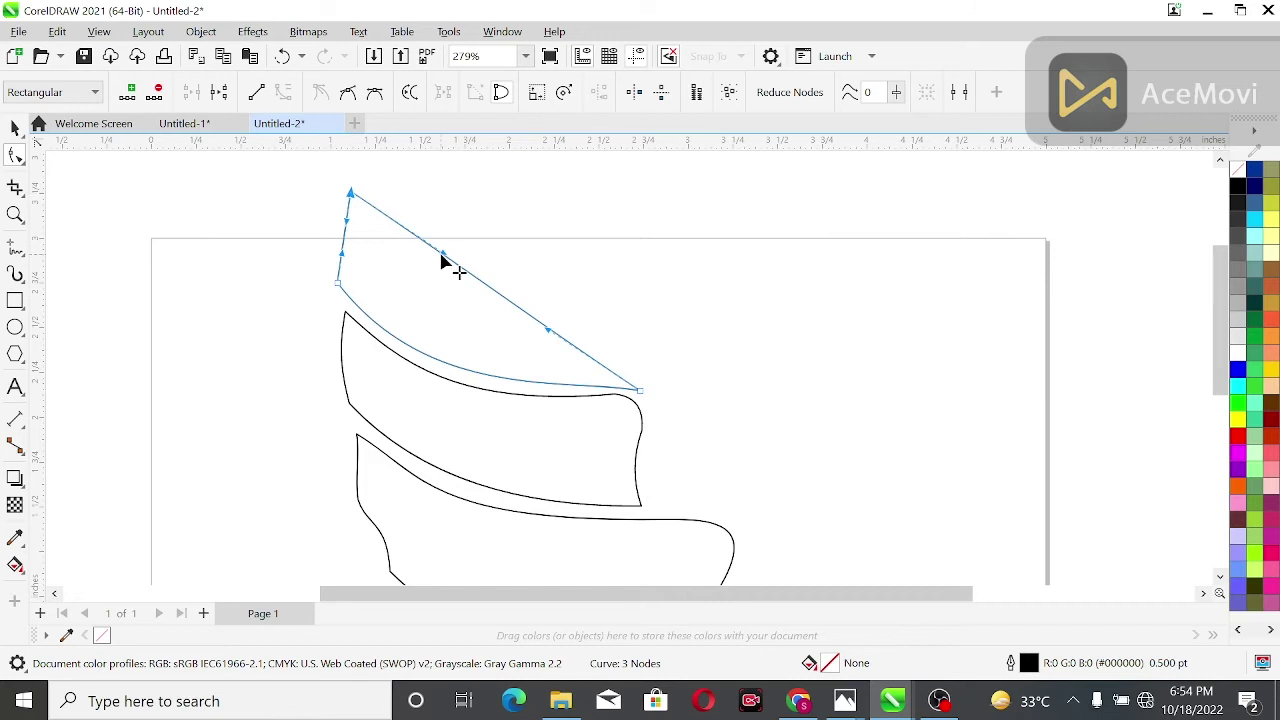
pyautogui.moveTo(443, 258); pyautogui.dragTo(560, 329)
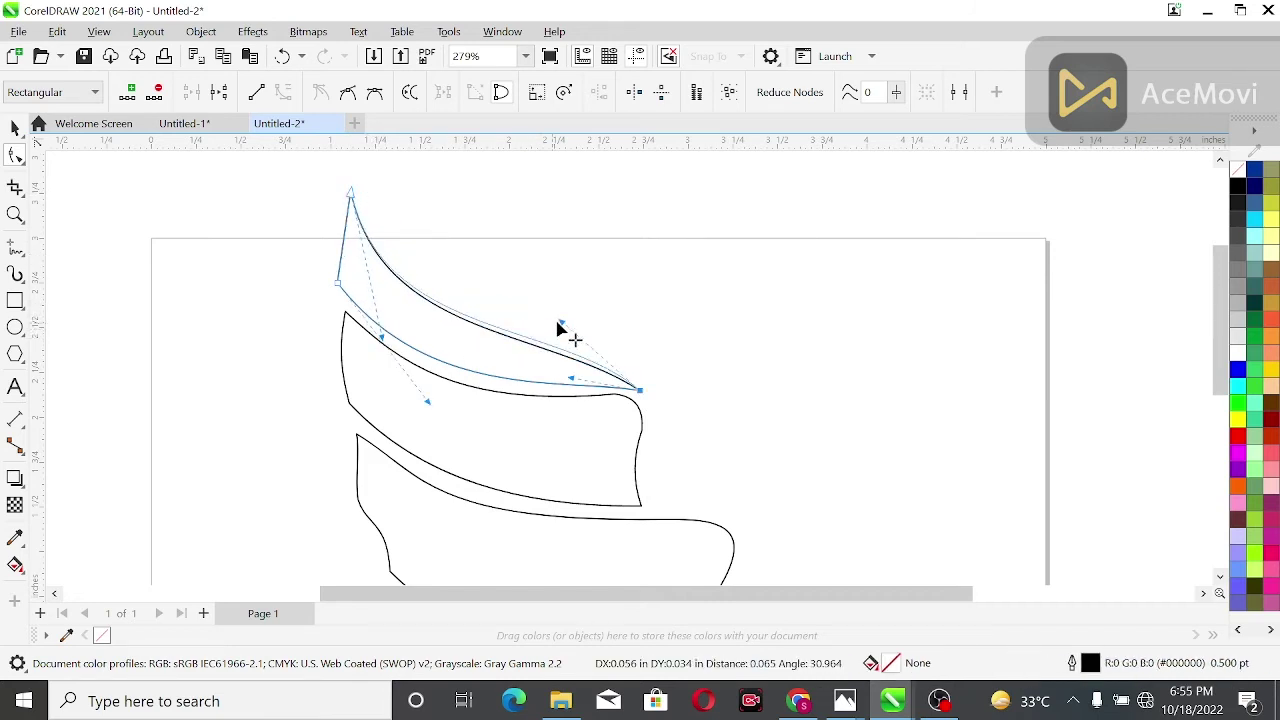
pyautogui.click(620, 310)
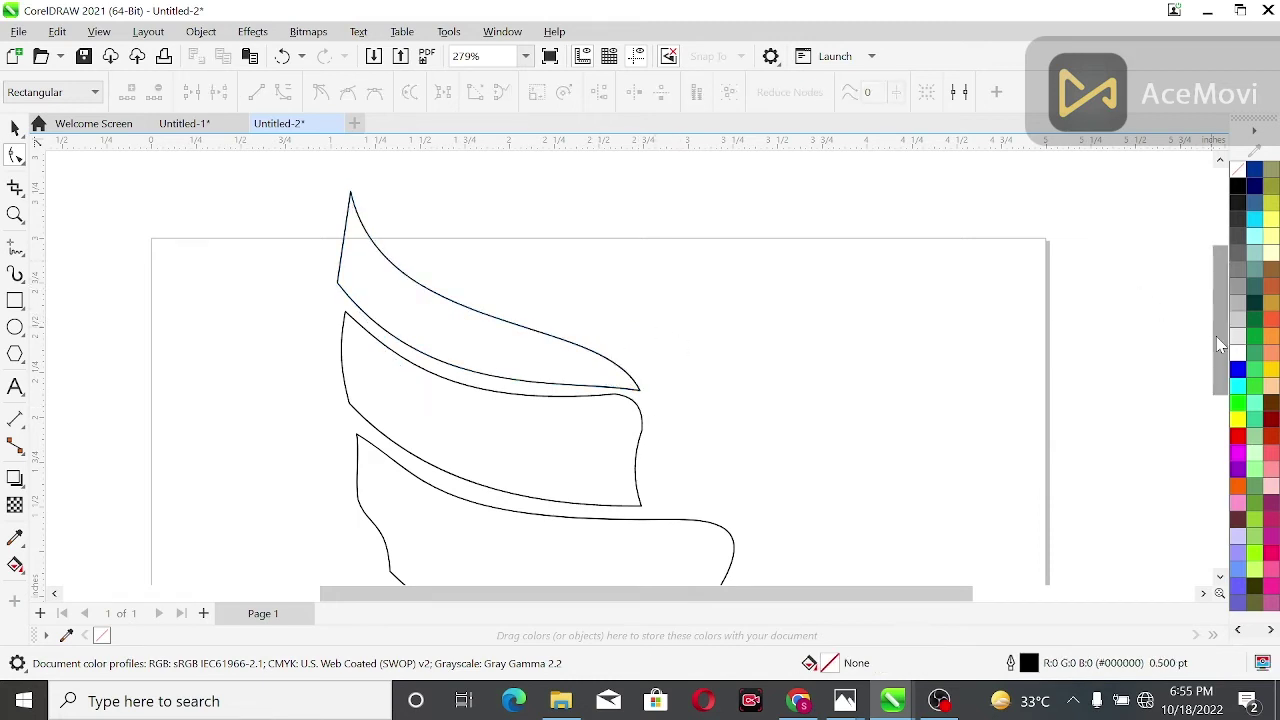
# Draw a closed eight-node straight-edged horse-head outline above the stack with the Freehand tool, about 0.98 by 1.31 inches.
pyautogui.scroll(1, 1216, 336)
pyautogui.press('F5')
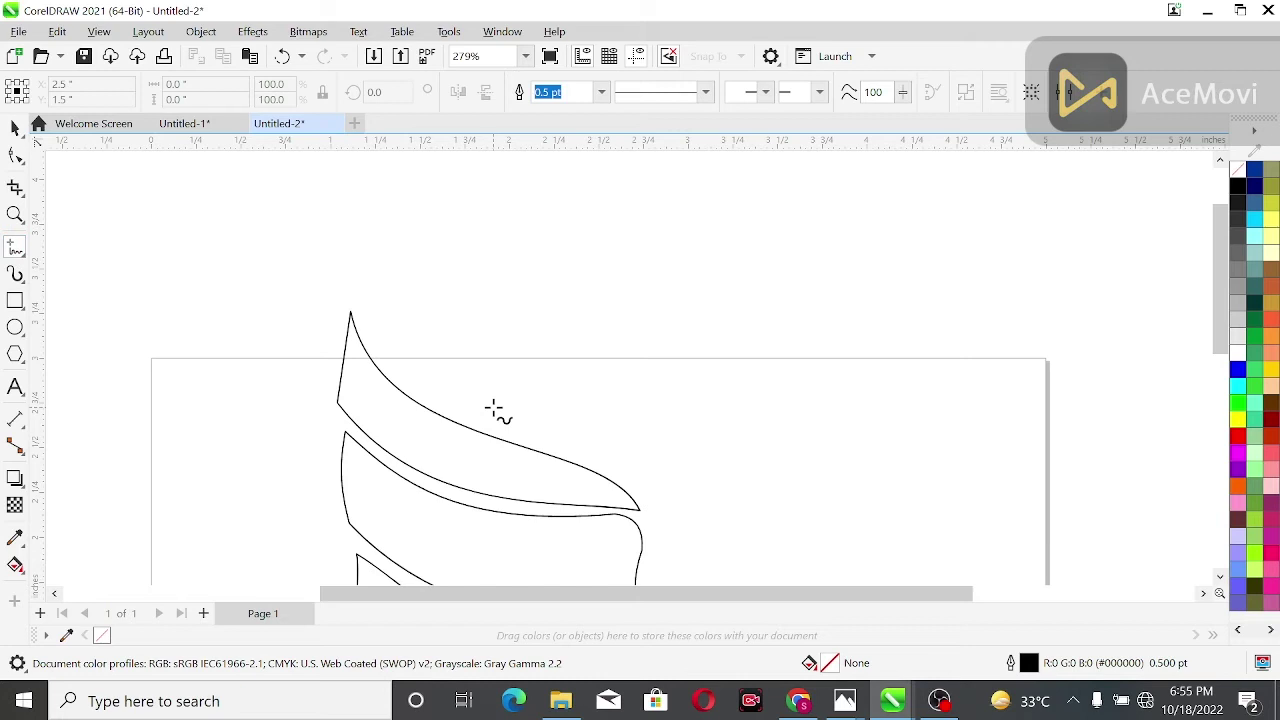
pyautogui.click(497, 418)
pyautogui.click(430, 176)
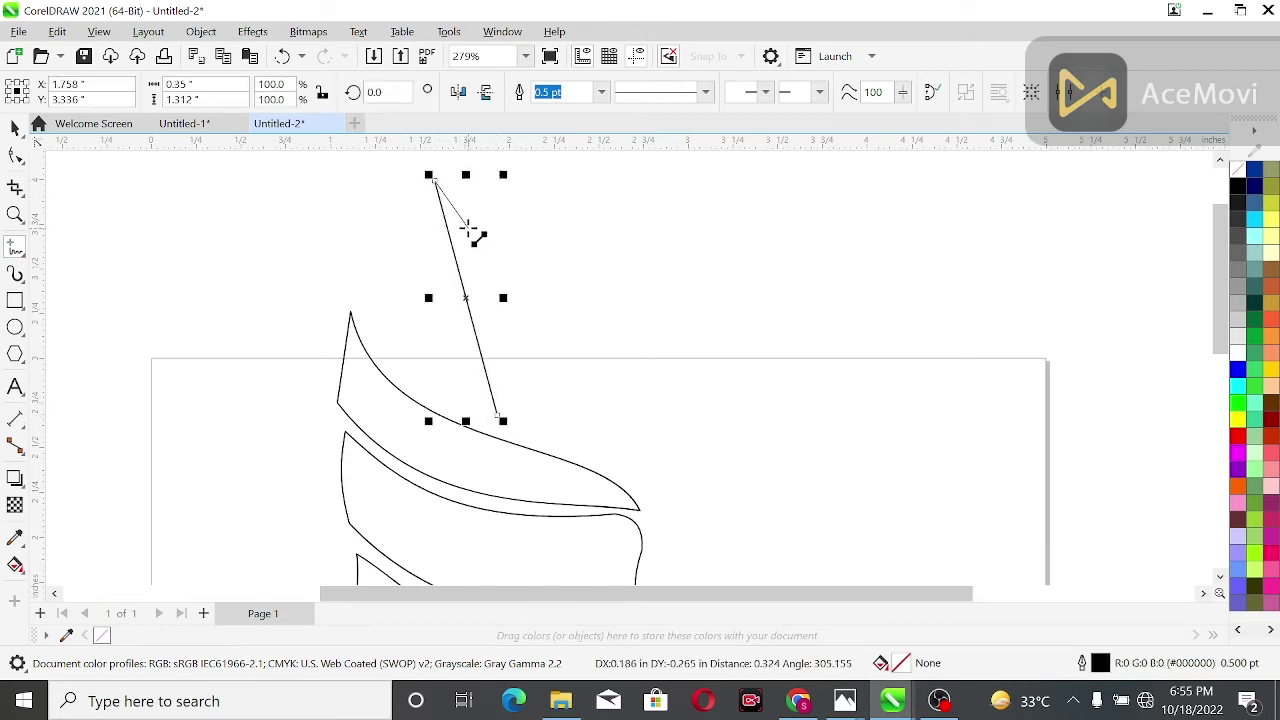
pyautogui.click(465, 230)
pyautogui.click(489, 238)
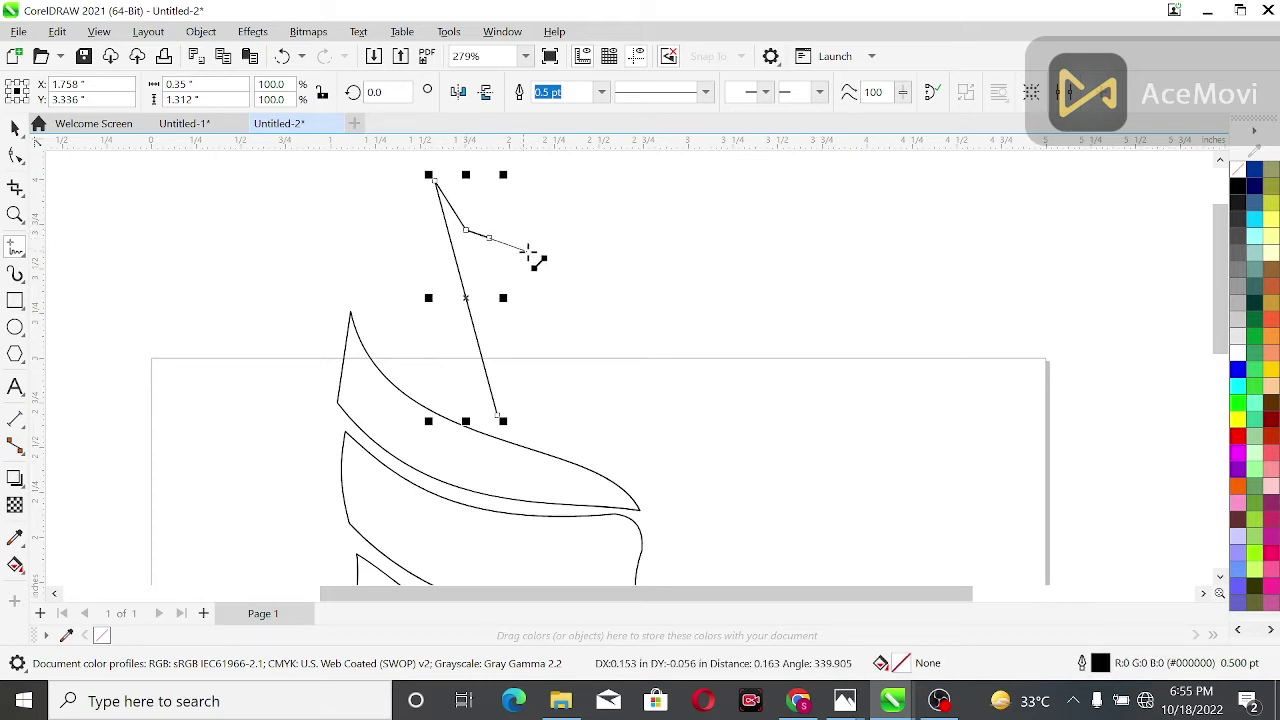
pyautogui.click(553, 270)
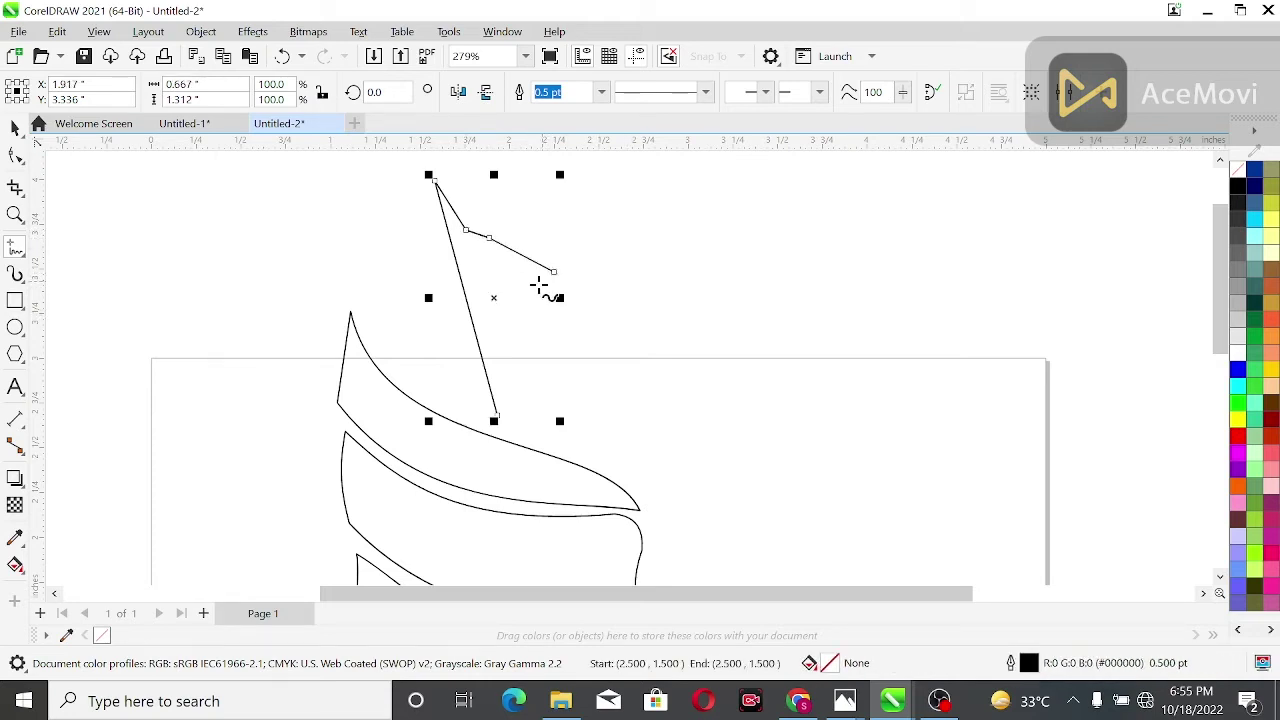
pyautogui.click(497, 415)
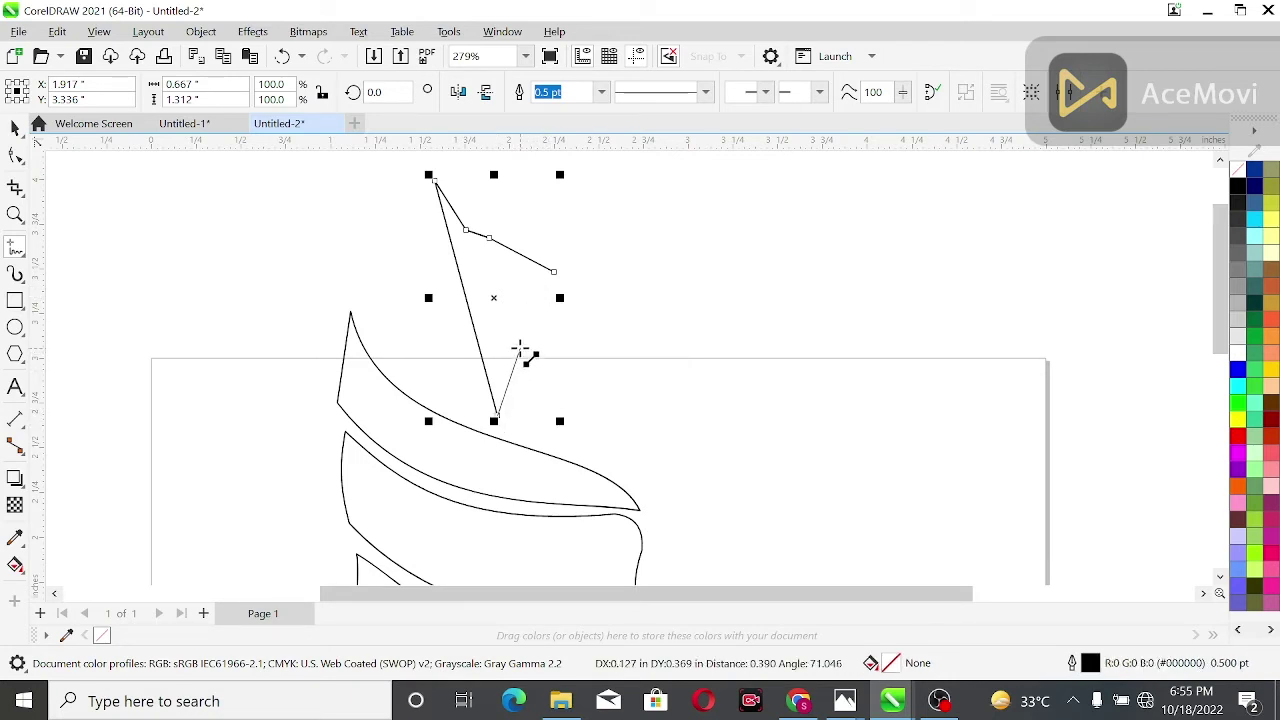
pyautogui.click(520, 349)
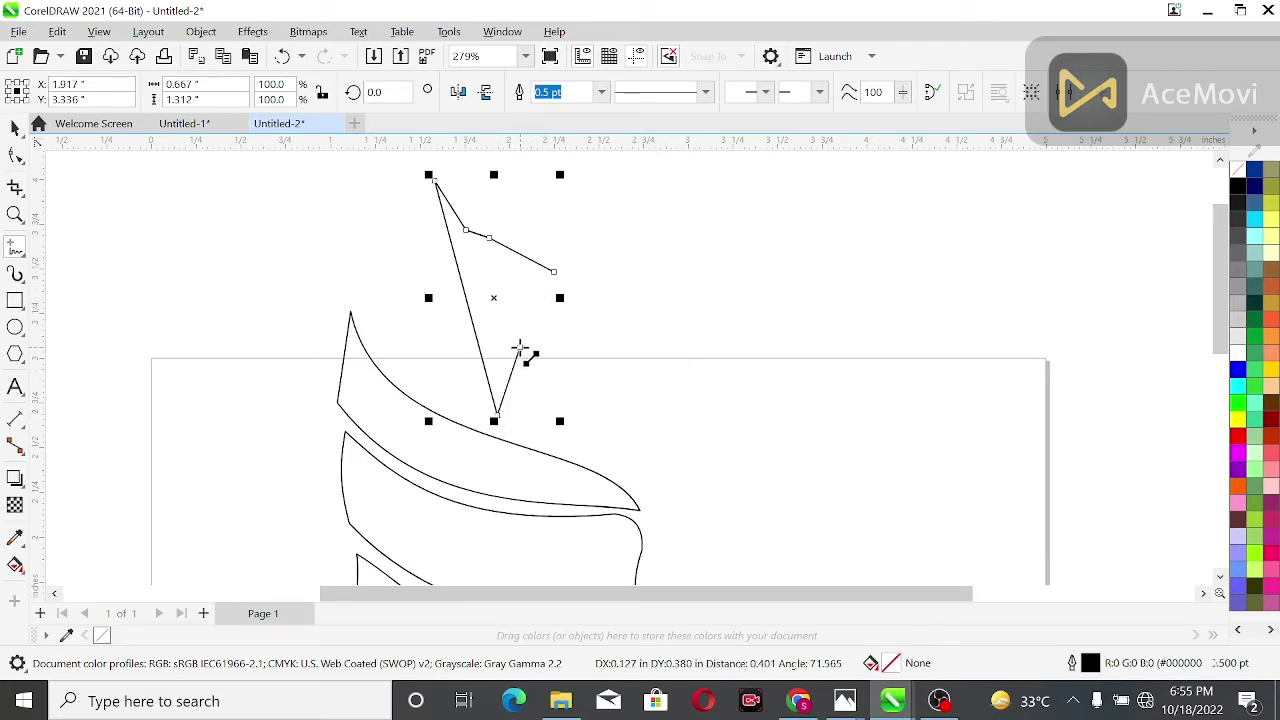
pyautogui.click(597, 337)
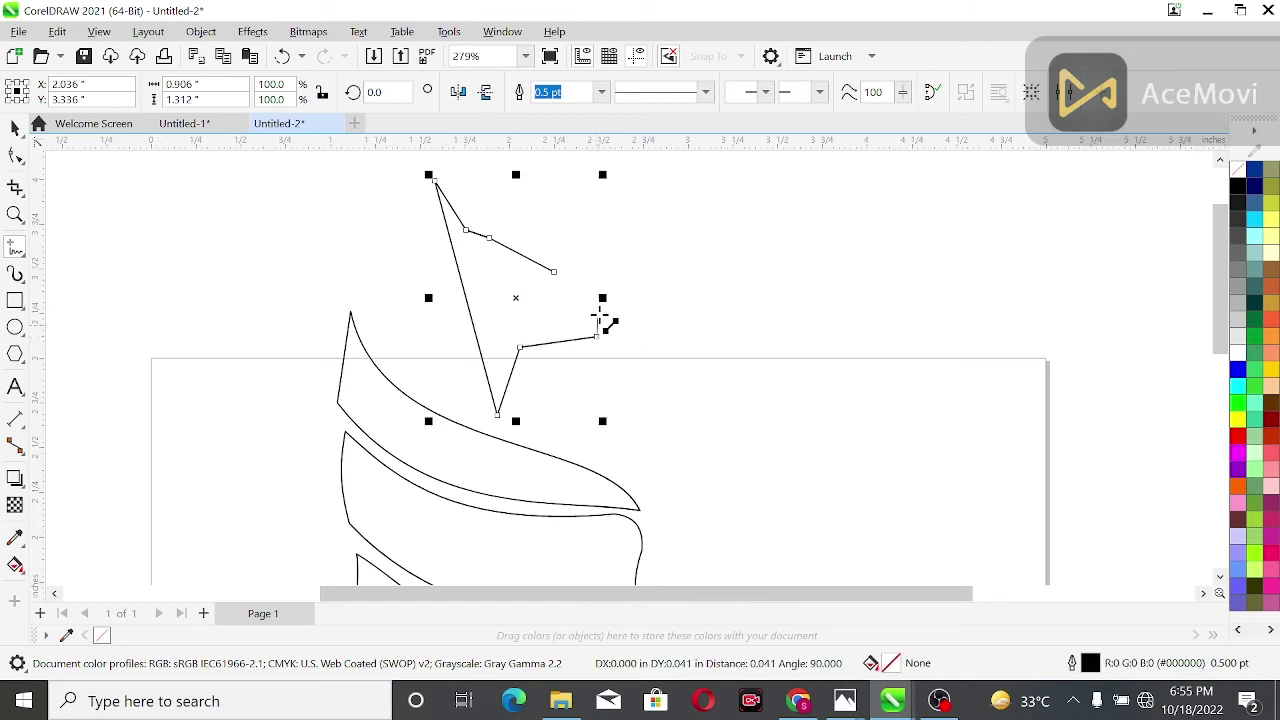
pyautogui.click(609, 293)
pyautogui.click(554, 272)
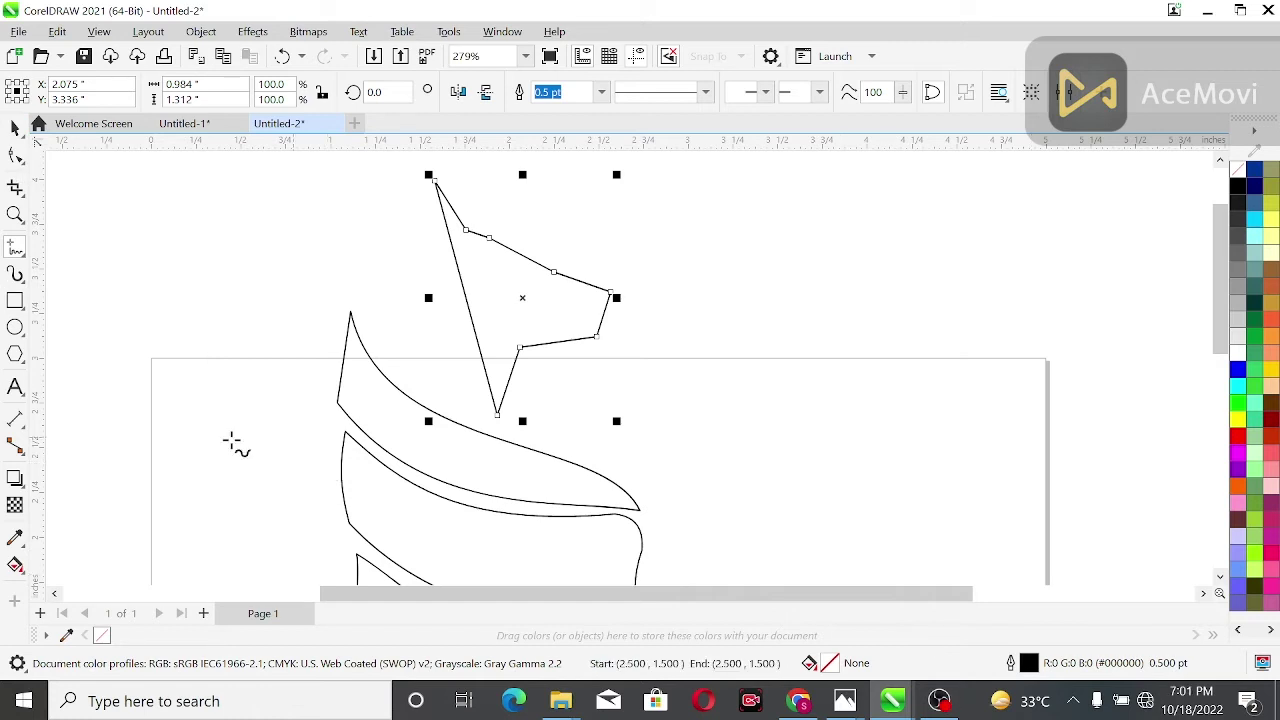
# Convert the horse-head outline to curves, bow the back of the neck outward and shape the ear, forehead and nose bridge into smooth curves.
pyautogui.click(15, 156)
pyautogui.click(499, 415)
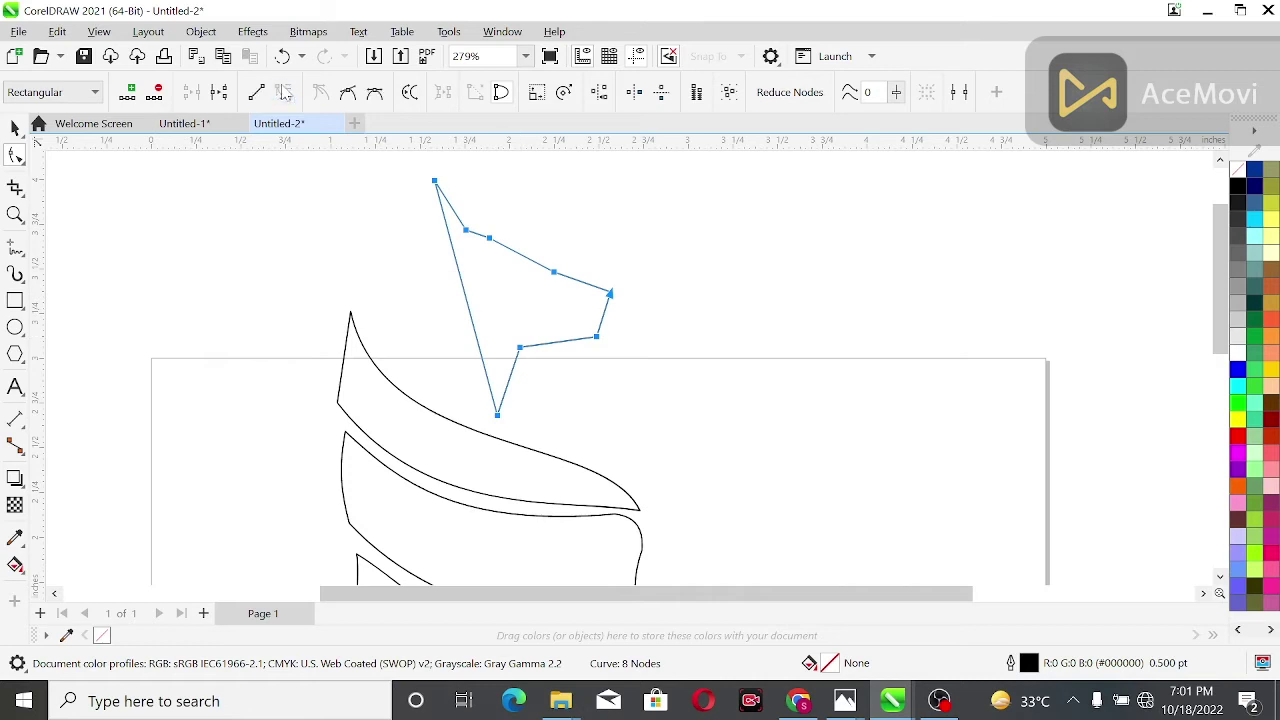
pyautogui.moveTo(466, 300); pyautogui.dragTo(378, 331)
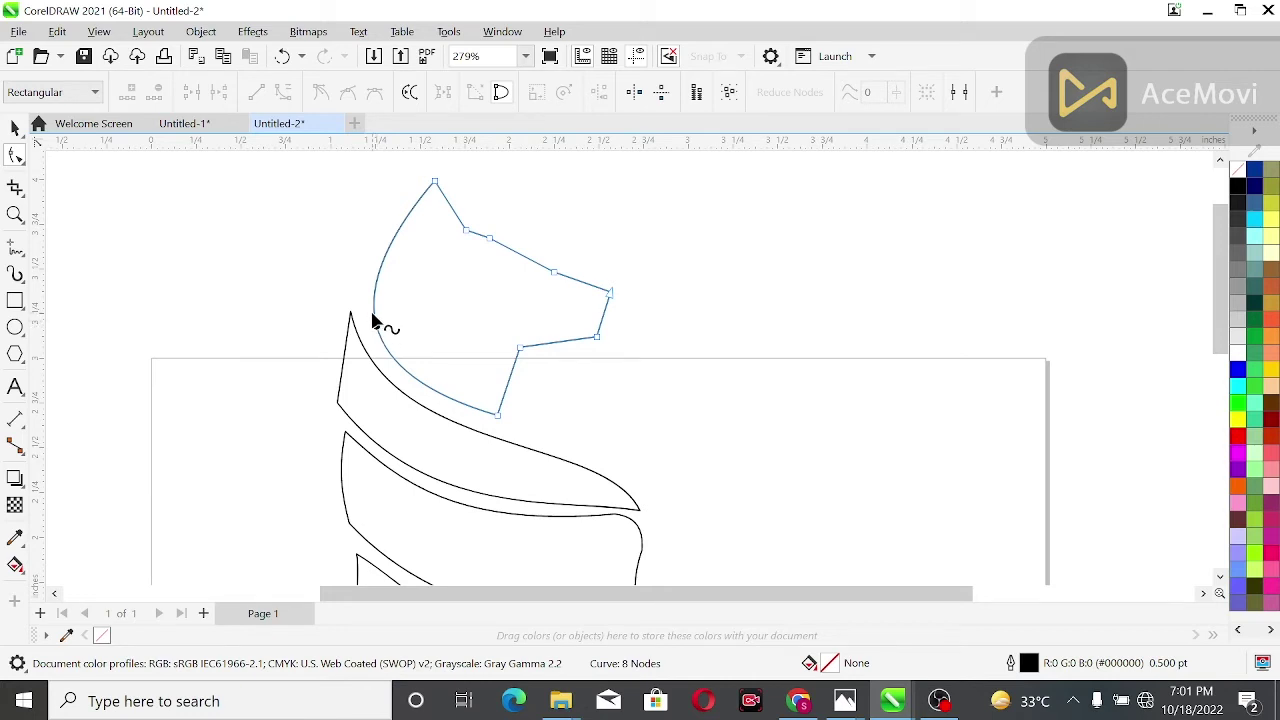
pyautogui.moveTo(455, 222)
pyautogui.mouseDown()
pyautogui.moveTo(435, 236)
pyautogui.moveTo(507, 246)
pyautogui.mouseUp()
pyautogui.moveTo(486, 236); pyautogui.dragTo(488, 228)
pyautogui.click(462, 236)
pyautogui.click(461, 233)
pyautogui.moveTo(575, 278); pyautogui.dragTo(569, 281)
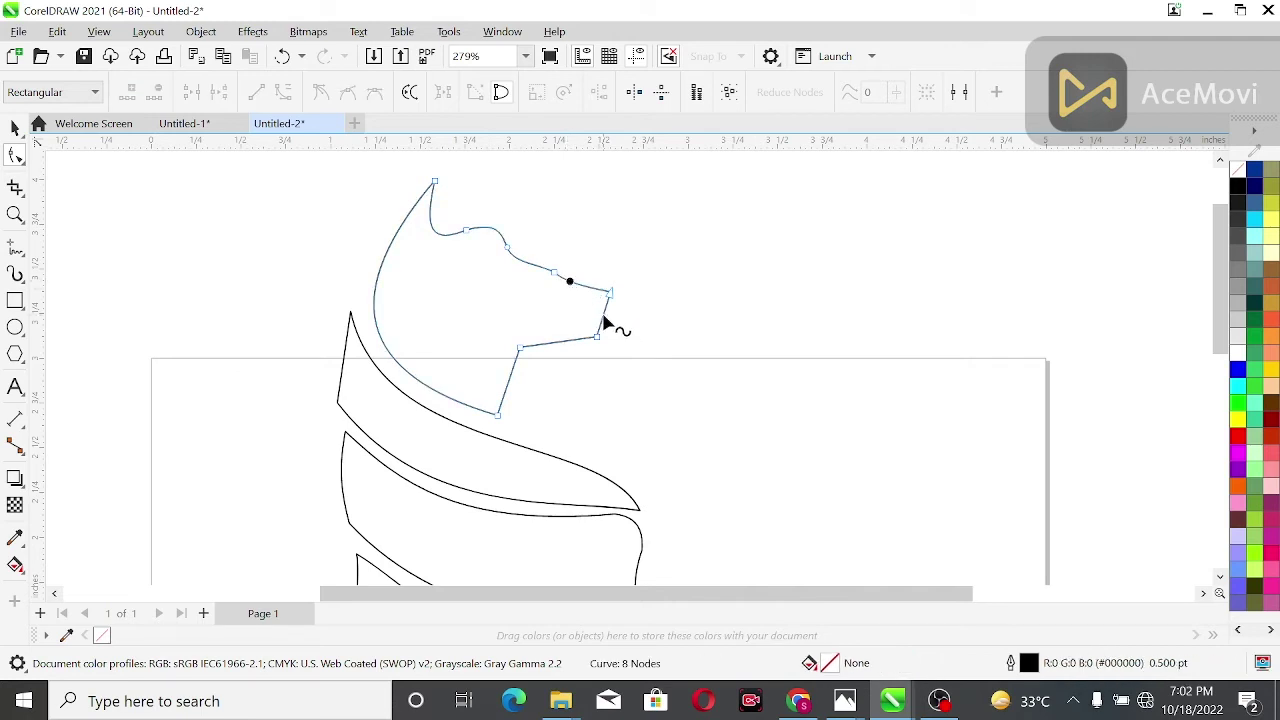
# Round the horse's muzzle, curve the jaw and throat inward, and delete the node where the jaw meets the throat.
pyautogui.moveTo(604, 320); pyautogui.dragTo(632, 310)
pyautogui.moveTo(561, 344); pyautogui.dragTo(554, 330)
pyautogui.moveTo(508, 386); pyautogui.dragTo(490, 366)
pyautogui.click(521, 348)
pyautogui.click(158, 93)
pyautogui.click(536, 402)
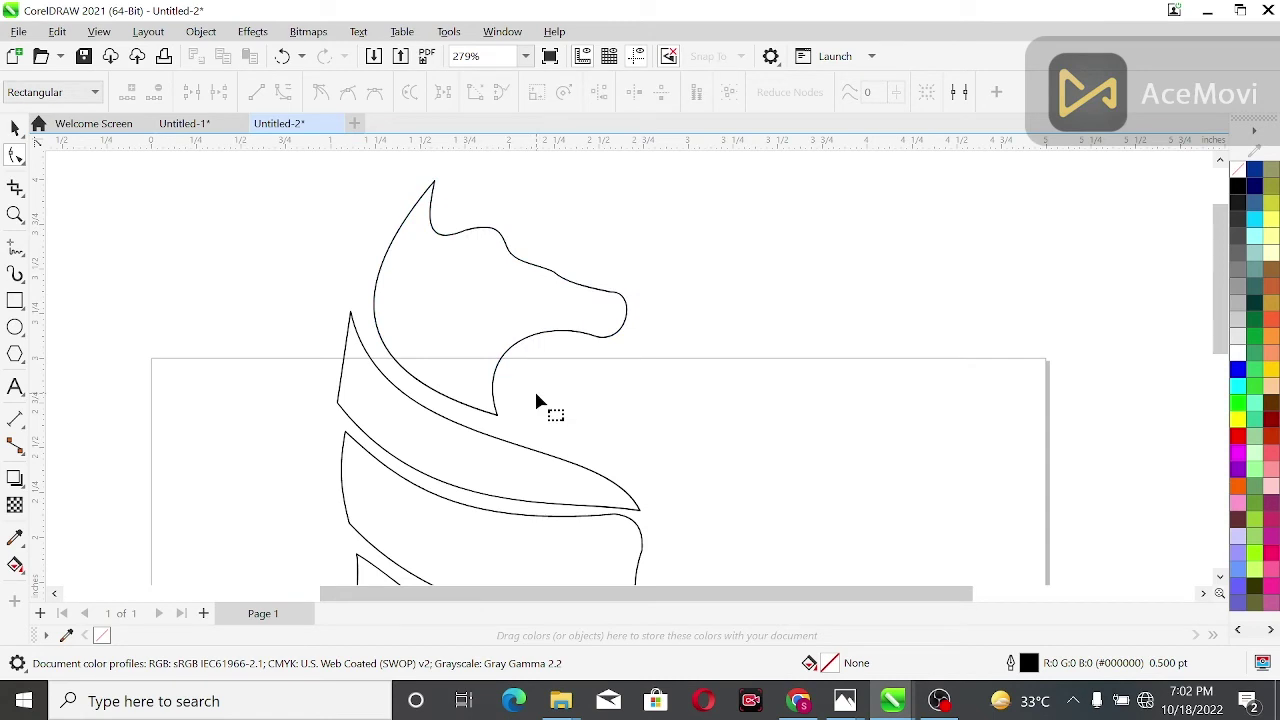
# Draw a closed triangle for the second ear above the horse's forehead with the Freehand tool, about 0.21 by 0.33 inches.
pyautogui.click(15, 247)
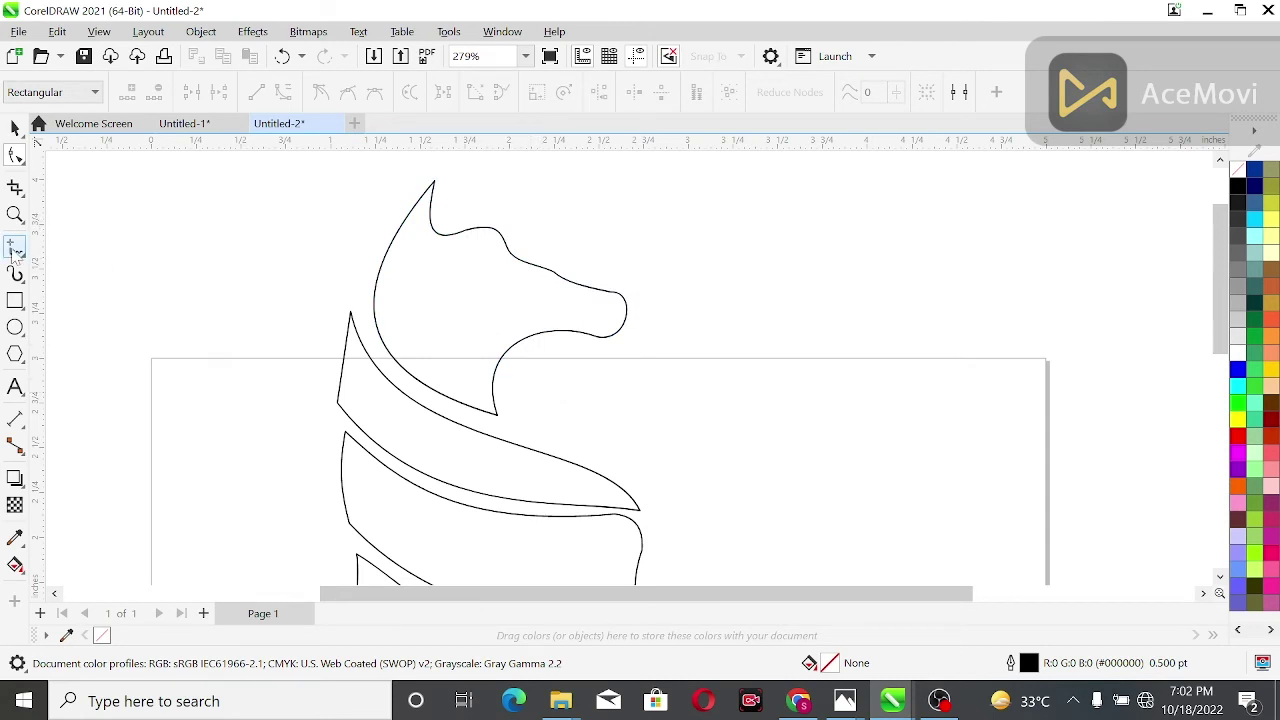
pyautogui.click(447, 185)
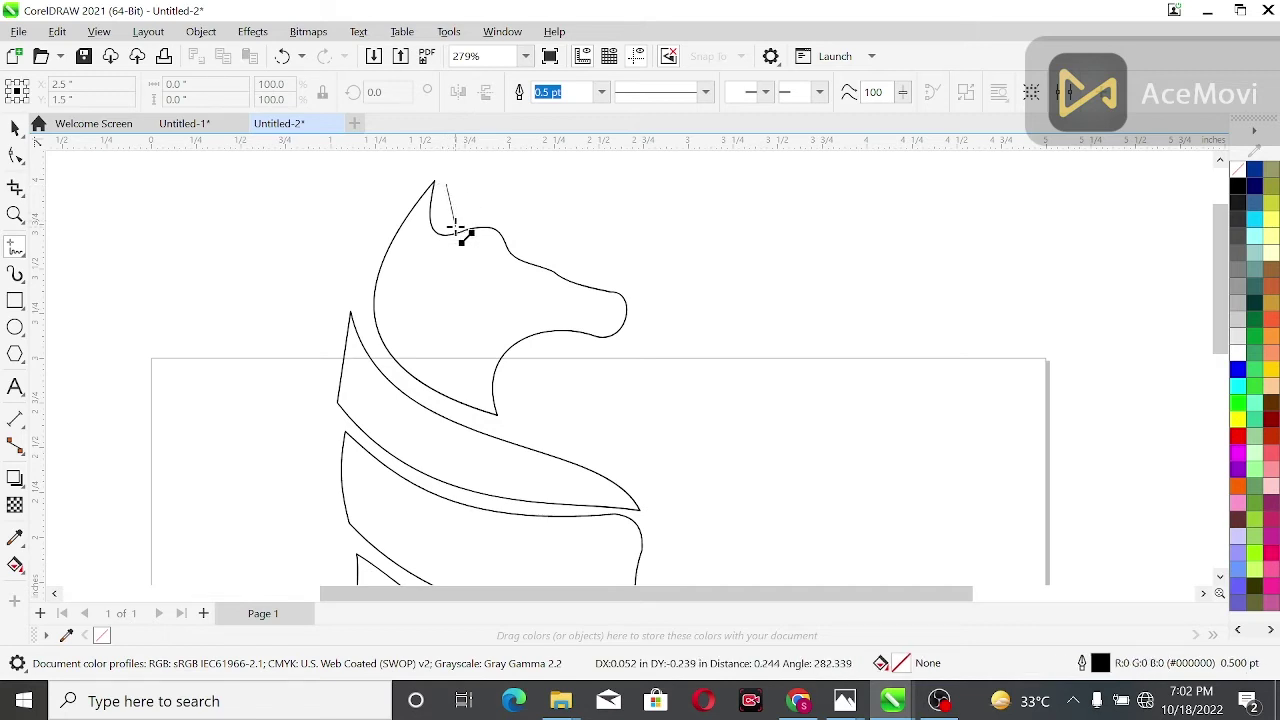
pyautogui.click(466, 230)
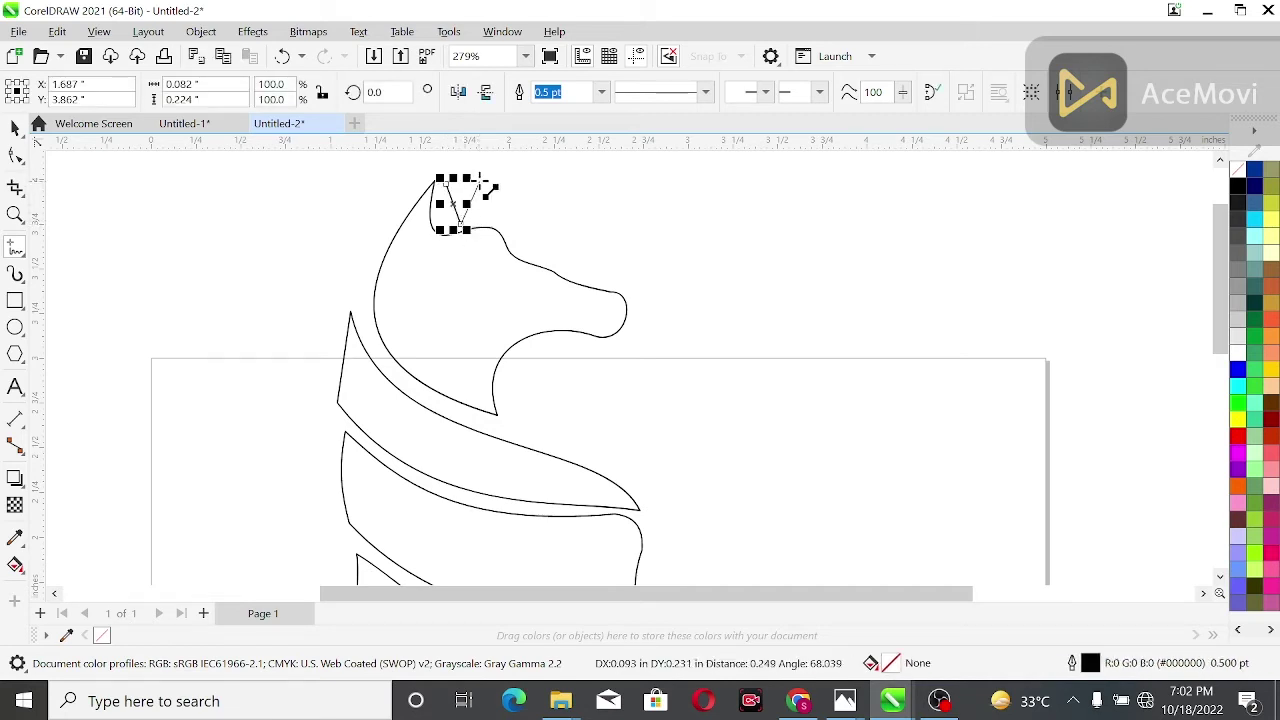
pyautogui.click(485, 162)
pyautogui.click(448, 185)
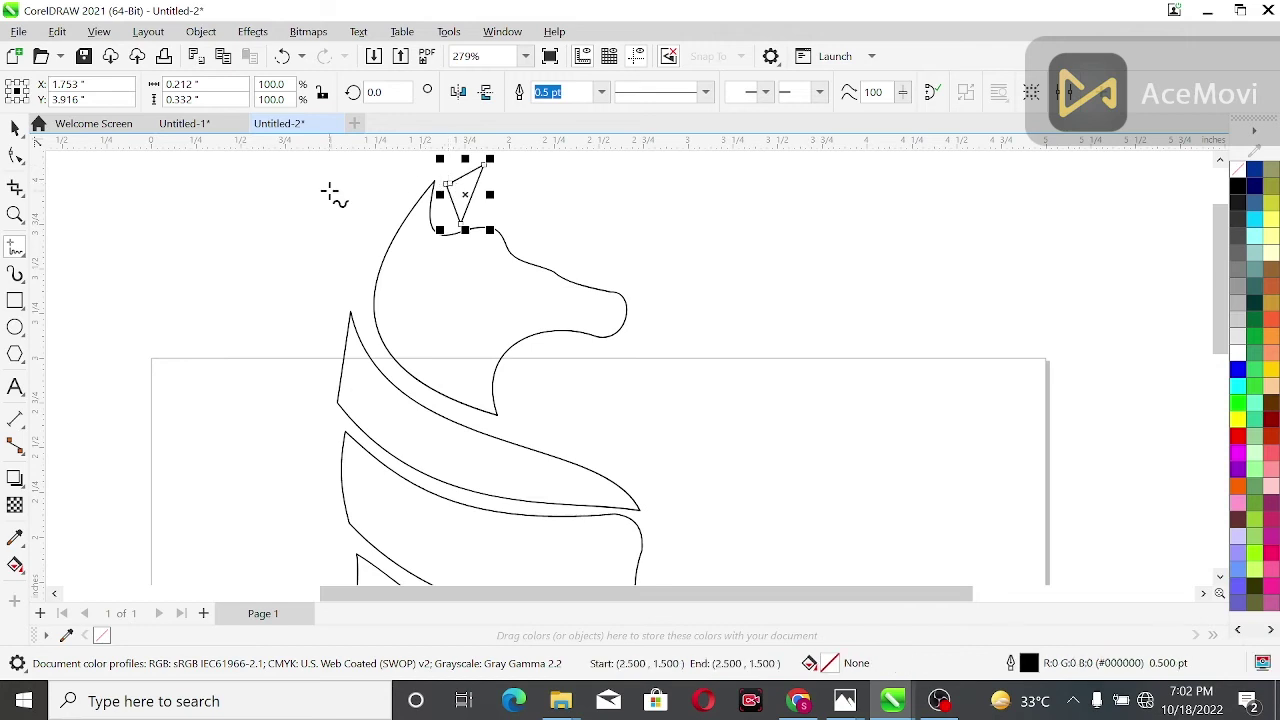
# Convert the ear triangle's segments to curves, bow its left side outward and its right side inward.
pyautogui.click(16, 158)
pyautogui.click(449, 183)
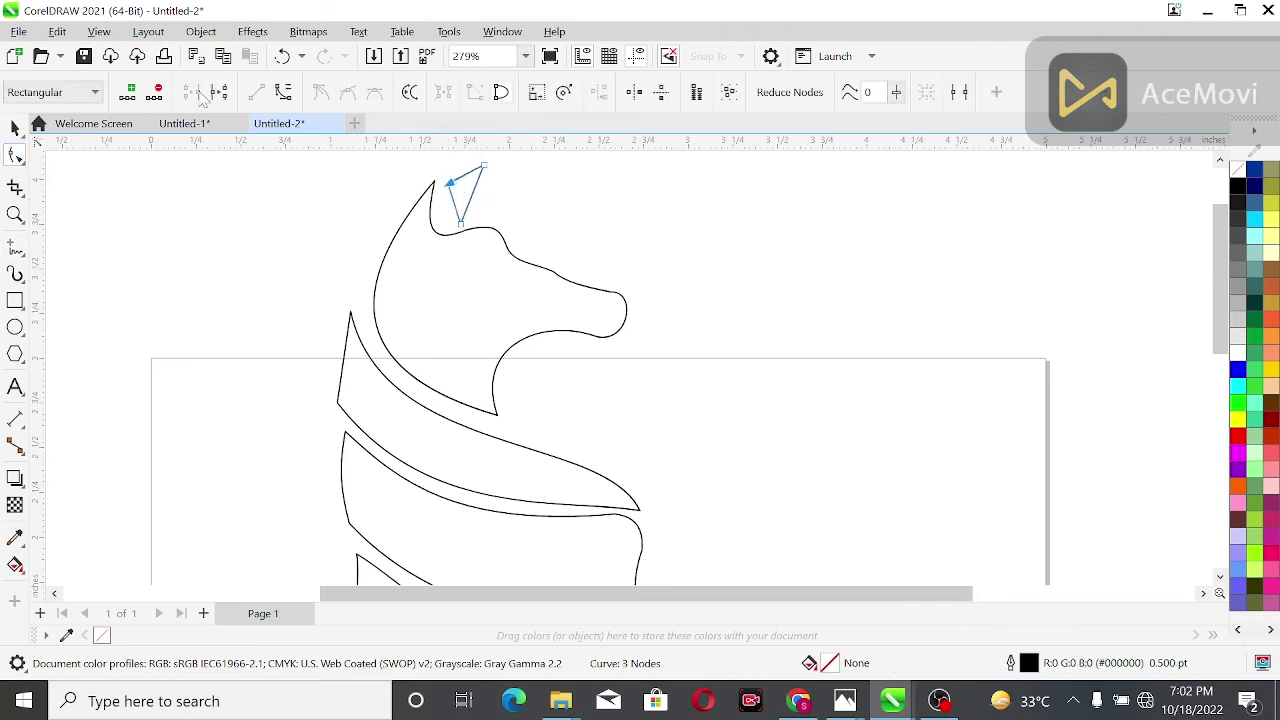
pyautogui.hotkey('ctrl', 'a')
pyautogui.click(280, 97)
pyautogui.moveTo(456, 207)
pyautogui.mouseDown()
pyautogui.moveTo(443, 215)
pyautogui.moveTo(463, 203)
pyautogui.mouseUp()
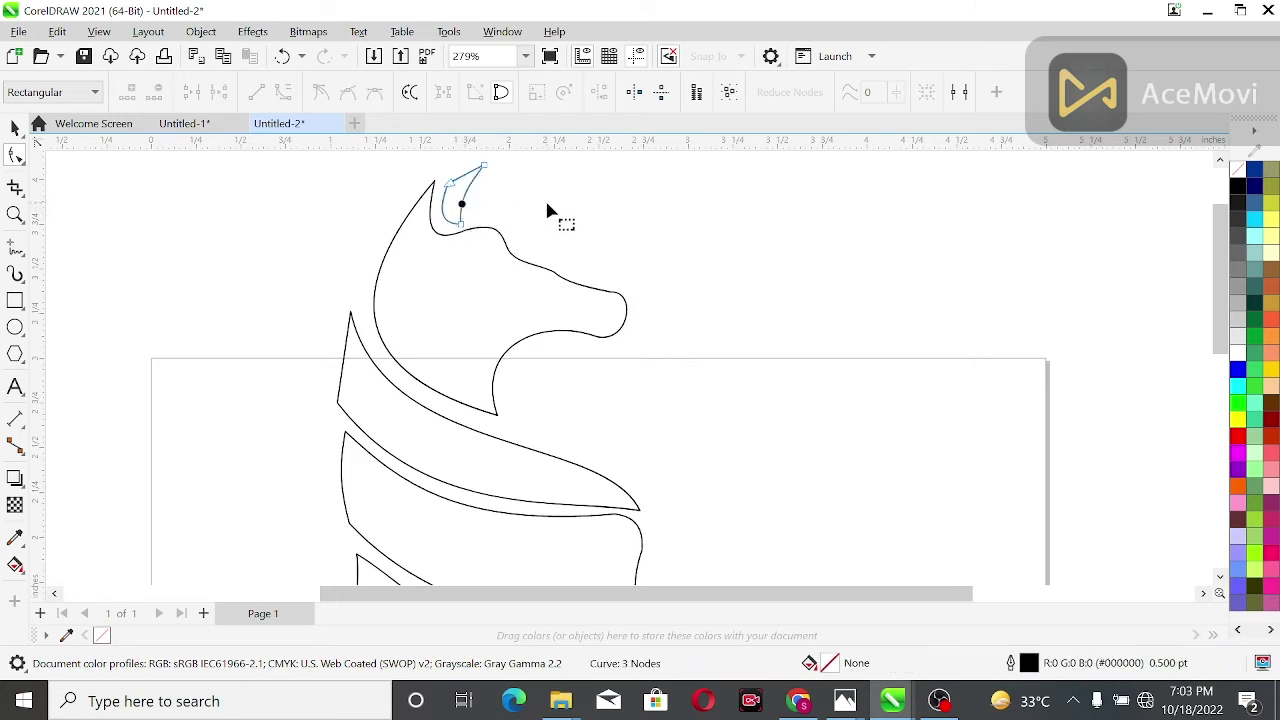
pyautogui.click(547, 204)
# Select the two upper nodes of the small ear shape and nudge them up to lengthen the ear.
pyautogui.moveTo(1219, 223); pyautogui.dragTo(1219, 208)
pyautogui.click(453, 250)
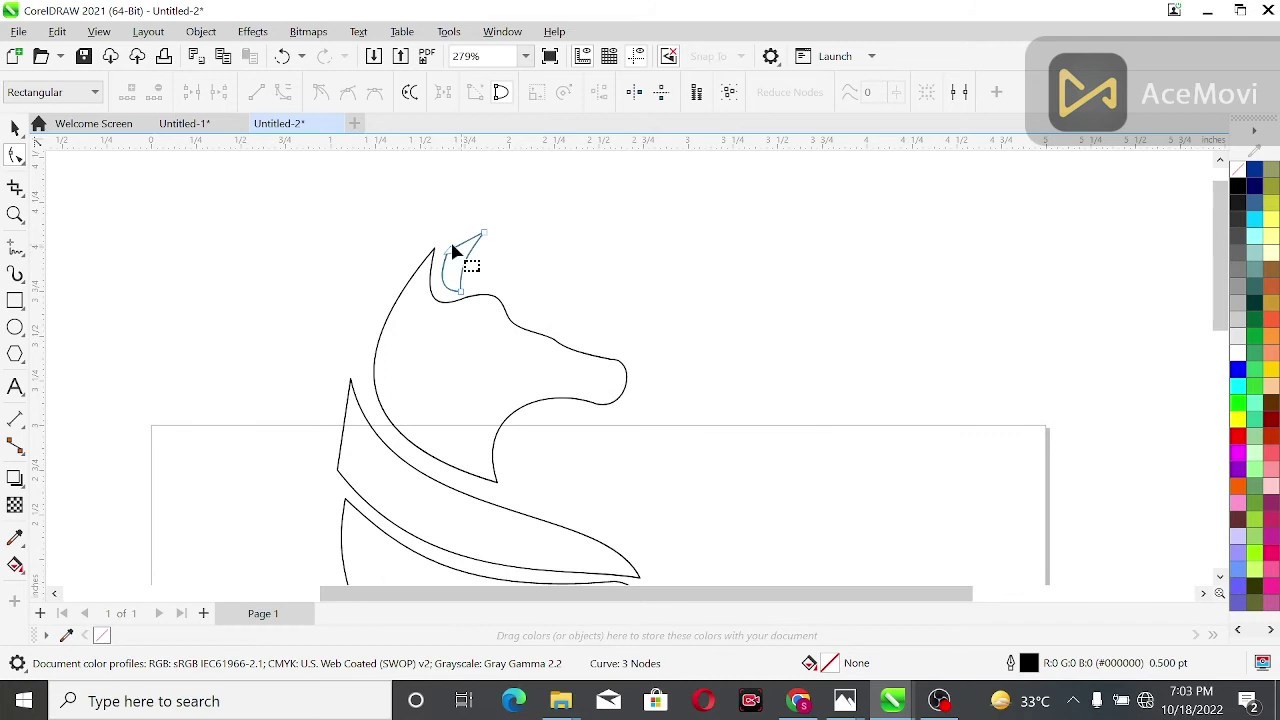
pyautogui.moveTo(529, 251); pyautogui.dragTo(535, 264)
pyautogui.press('Up')
pyautogui.press('Up')
pyautogui.press('Up')
pyautogui.press('Up')
pyautogui.press('Up')
pyautogui.press('Up')
pyautogui.press('Up')
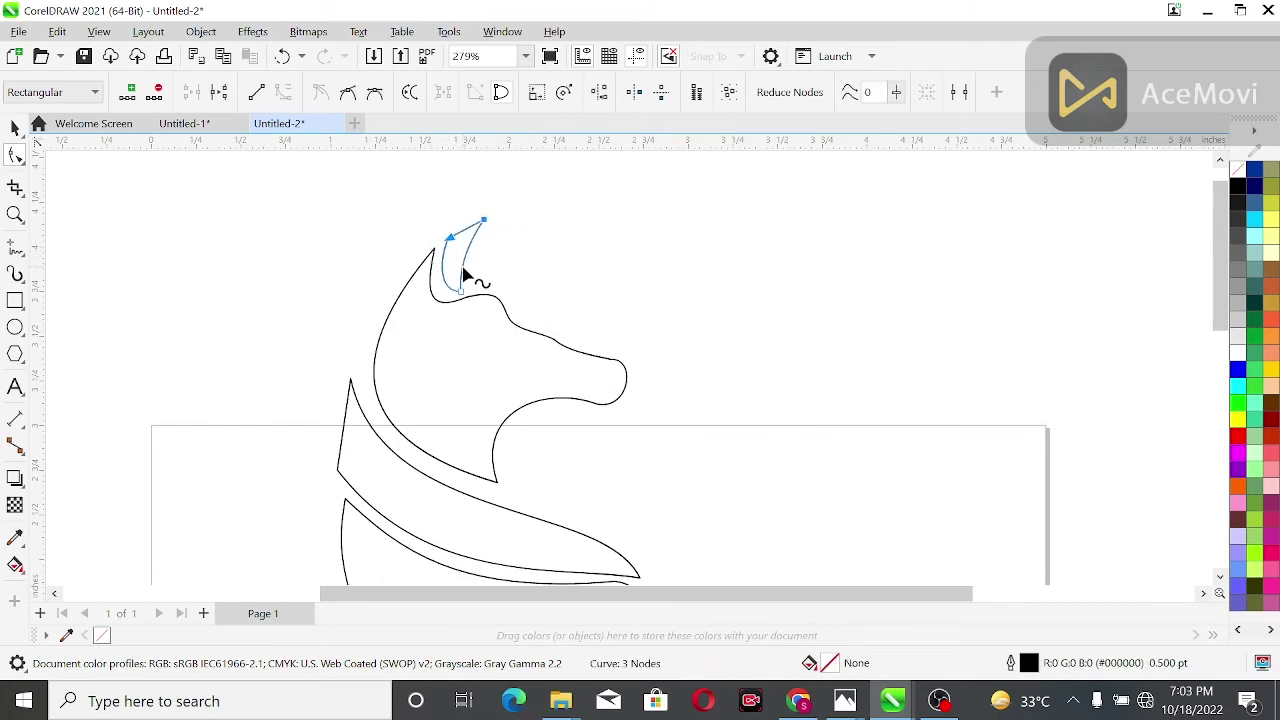
# Adjust the curve handle at the base of the small ear to fill out its lower-left bend.
pyautogui.click(458, 285)
pyautogui.click(460, 292)
pyautogui.moveTo(441, 292); pyautogui.dragTo(432, 303)
pyautogui.click(498, 277)
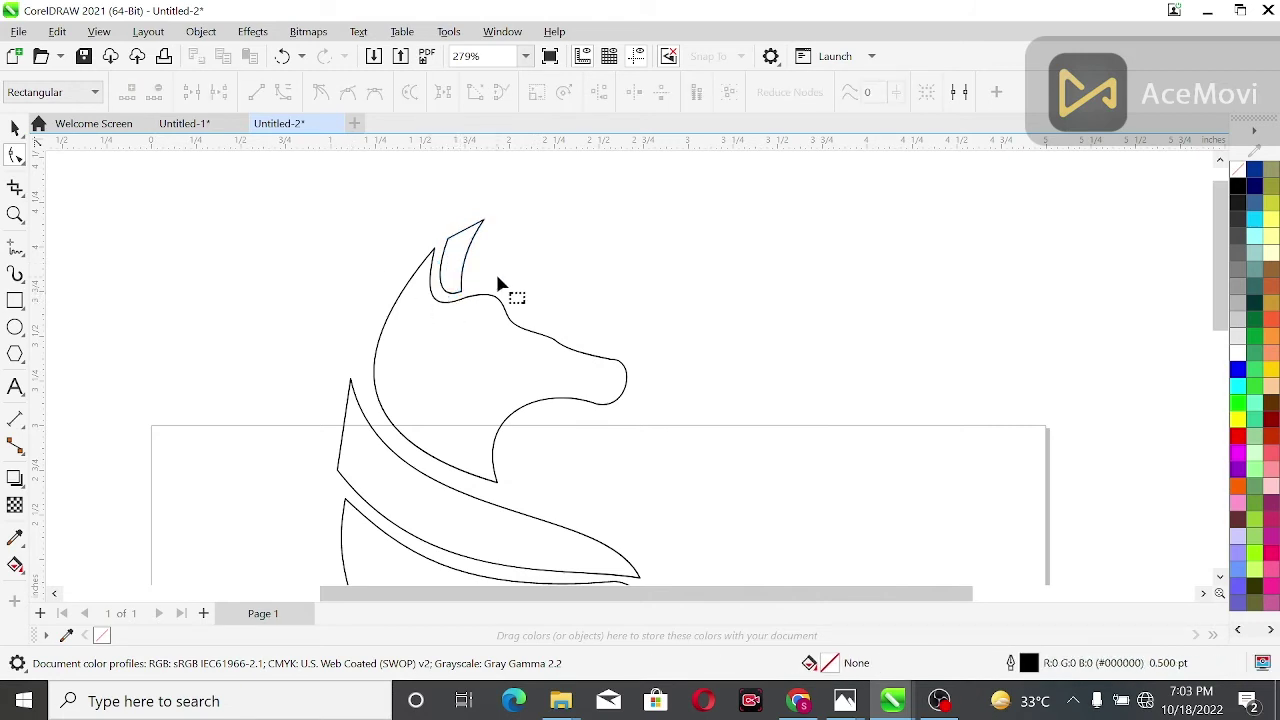
# Raise the tip of the horse head's own ear and adjust its curve handles to smooth the ear and the back of the neck.
pyautogui.click(443, 266)
pyautogui.moveTo(434, 249); pyautogui.dragTo(431, 226)
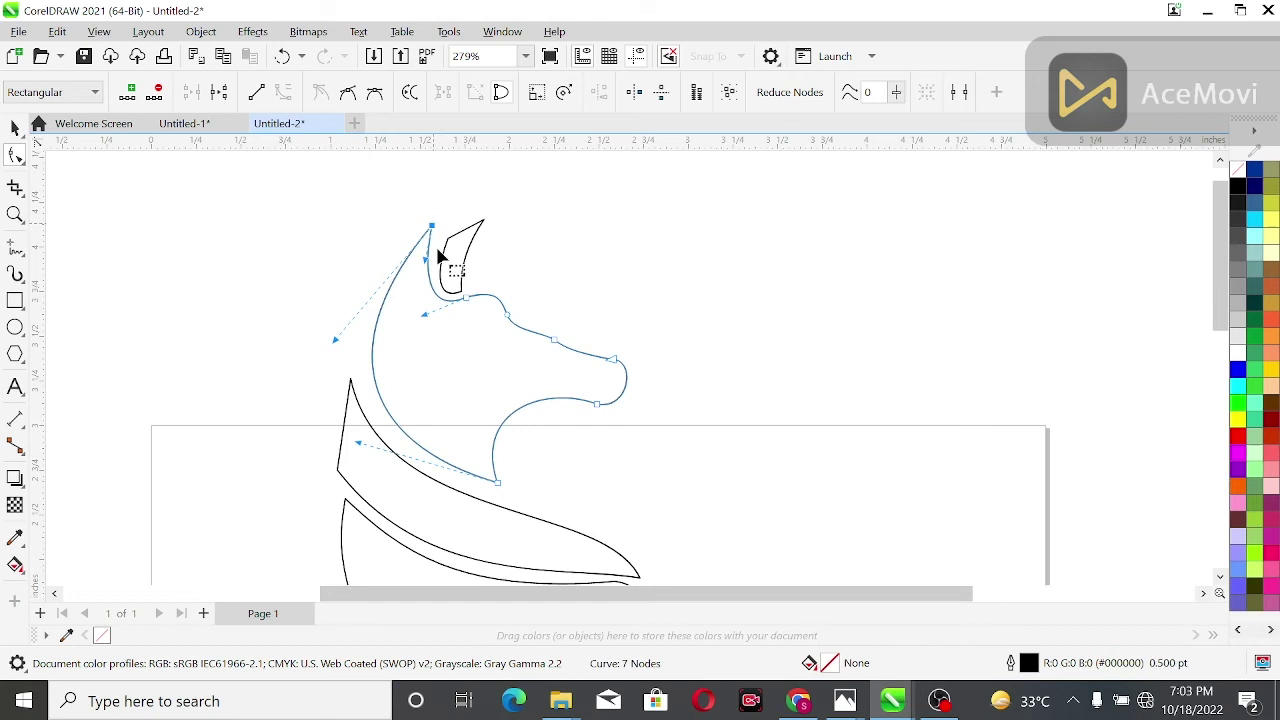
pyautogui.moveTo(423, 315); pyautogui.dragTo(426, 325)
pyautogui.moveTo(432, 227); pyautogui.dragTo(441, 228)
pyautogui.moveTo(343, 340); pyautogui.dragTo(329, 312)
# Select the small separate ear shape and move it slightly up and to the right, away from the head's ear.
pyautogui.click(458, 263)
pyautogui.click(458, 254)
pyautogui.click(457, 254)
pyautogui.click(488, 252)
pyautogui.click(15, 127)
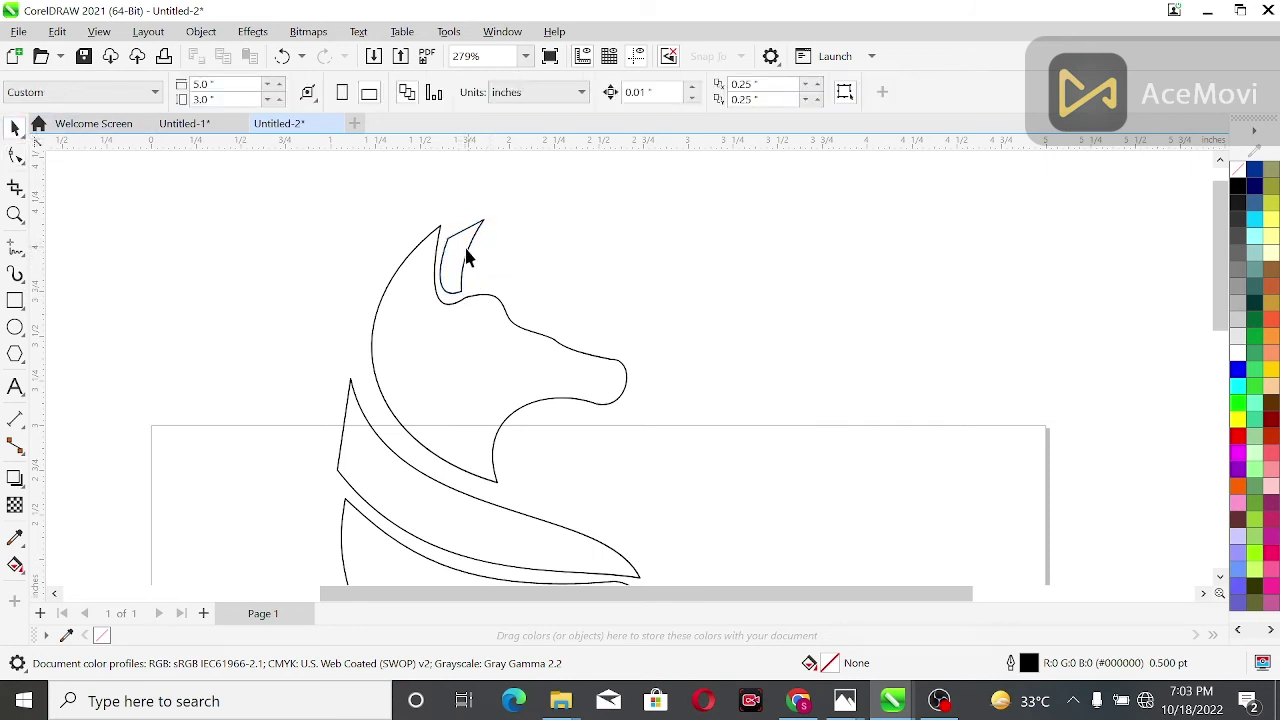
pyautogui.click(465, 251)
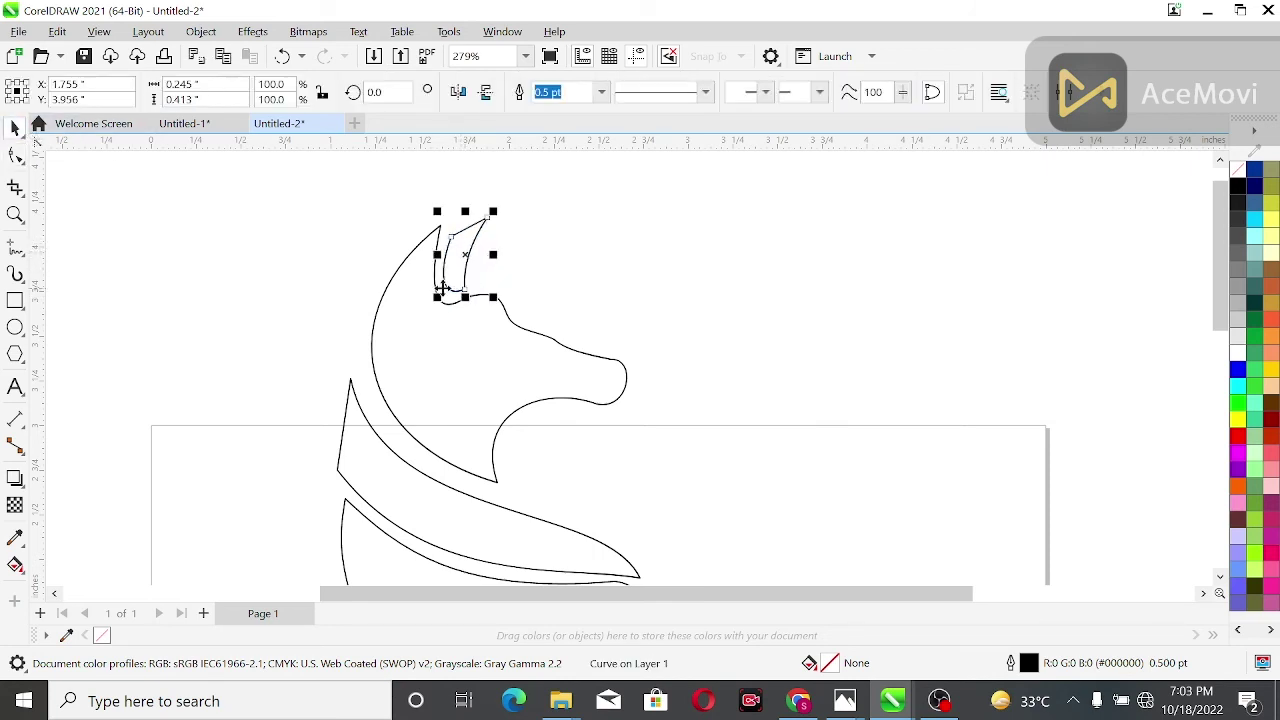
# Adjust the curve handle at the small ear's base to smooth its rounded bottom alongside the head's ear.
pyautogui.click(22, 162)
pyautogui.click(60, 156)
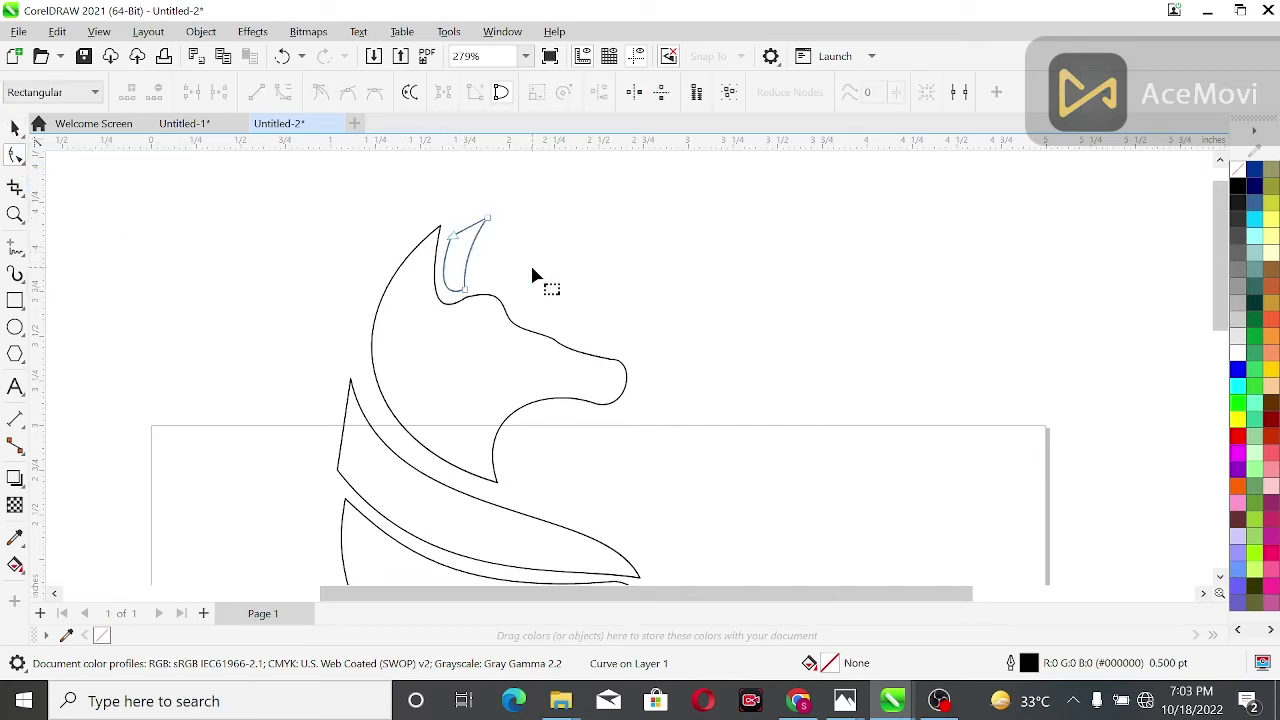
pyautogui.scroll(2, 489, 259)
pyautogui.click(444, 310)
pyautogui.click(445, 311)
pyautogui.moveTo(397, 331); pyautogui.dragTo(397, 343)
pyautogui.click(423, 216)
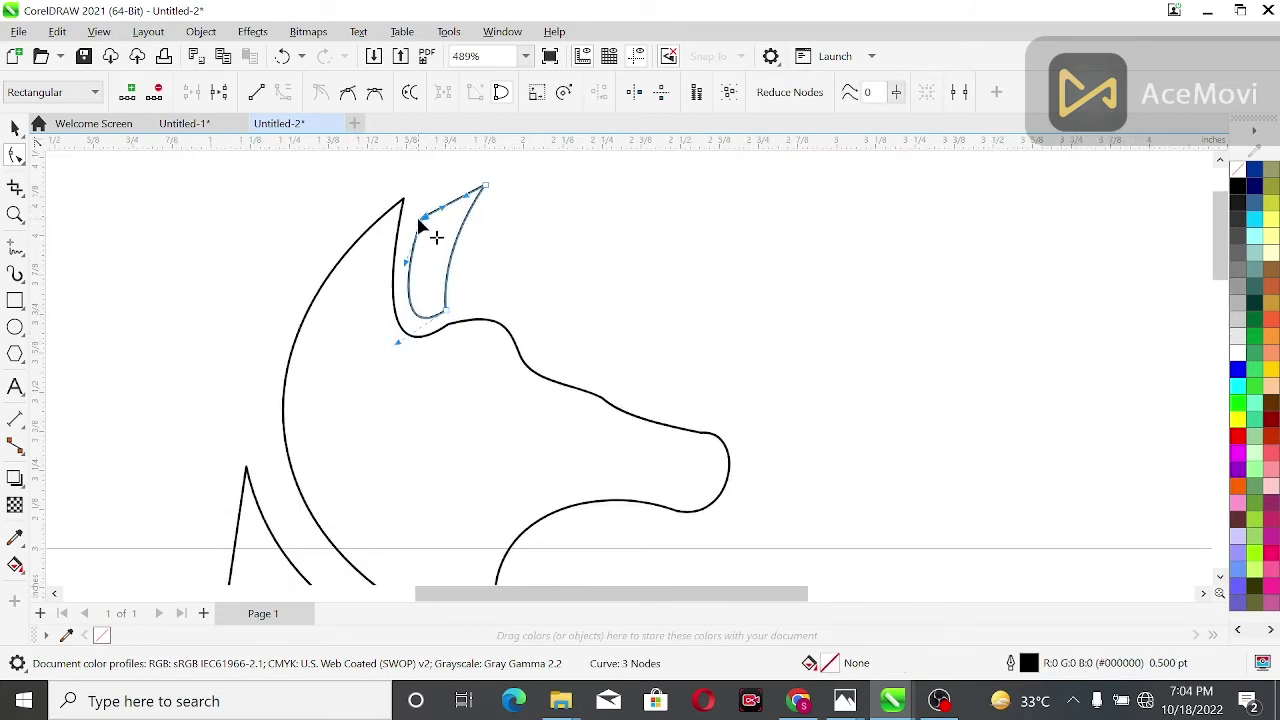
pyautogui.moveTo(397, 343); pyautogui.dragTo(417, 316)
pyautogui.click(490, 264)
pyautogui.click(445, 310)
pyautogui.click(499, 291)
pyautogui.scroll(-1, 500, 298)
pyautogui.click(457, 251)
pyautogui.scroll(2, 440, 270)
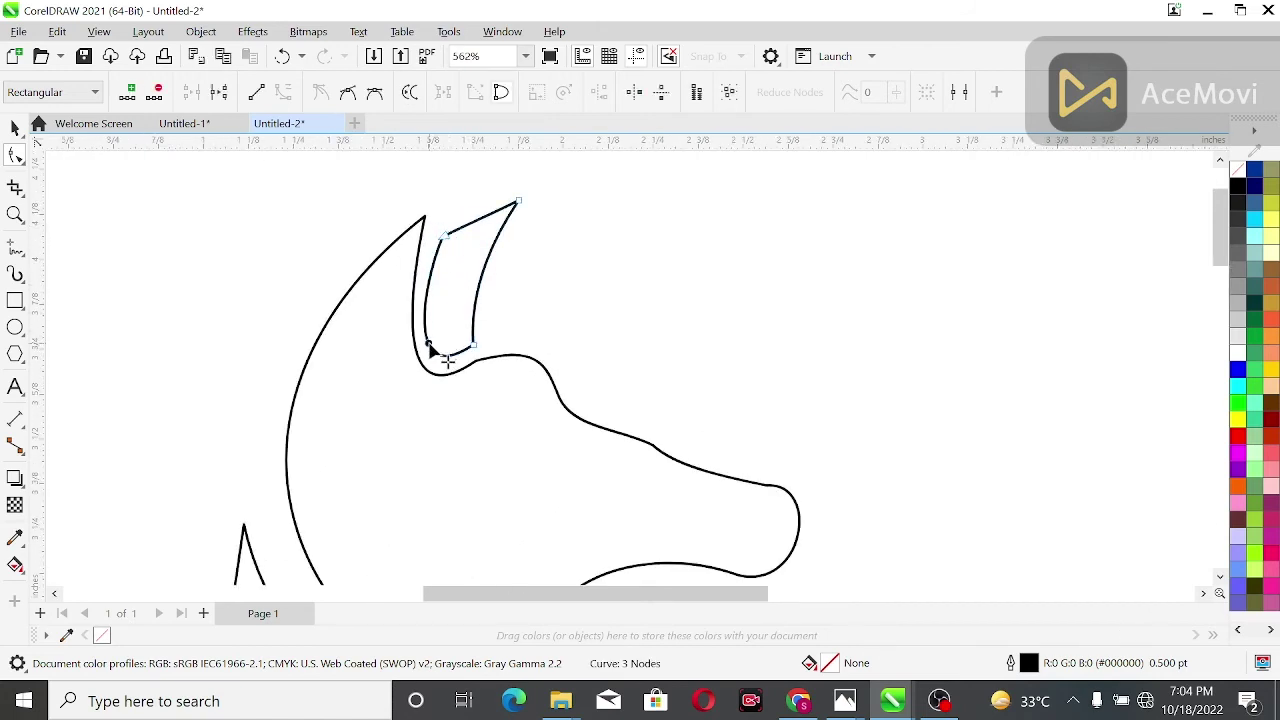
# Shift the small ear's upper-left node slightly left and lower its curve handle to follow the head's ear.
pyautogui.moveTo(441, 241); pyautogui.dragTo(437, 241)
pyautogui.moveTo(434, 314); pyautogui.dragTo(443, 314)
pyautogui.moveTo(411, 390); pyautogui.dragTo(411, 387)
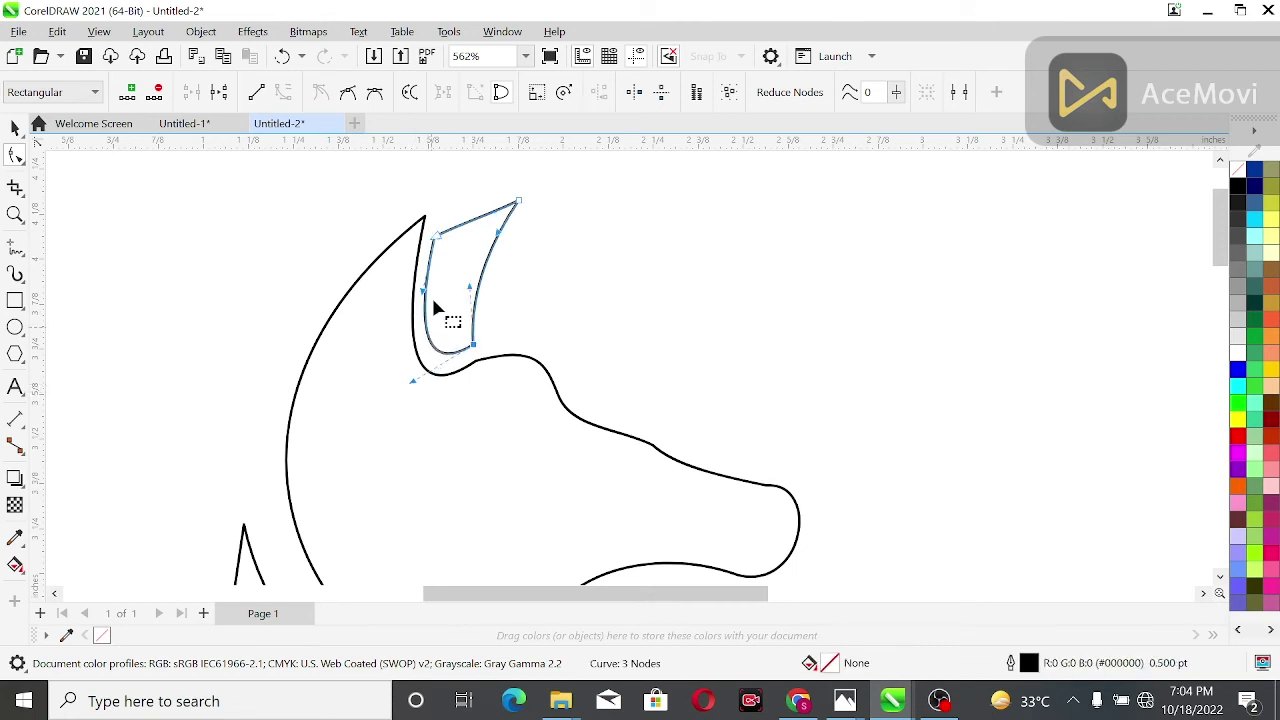
pyautogui.moveTo(429, 296); pyautogui.dragTo(427, 319)
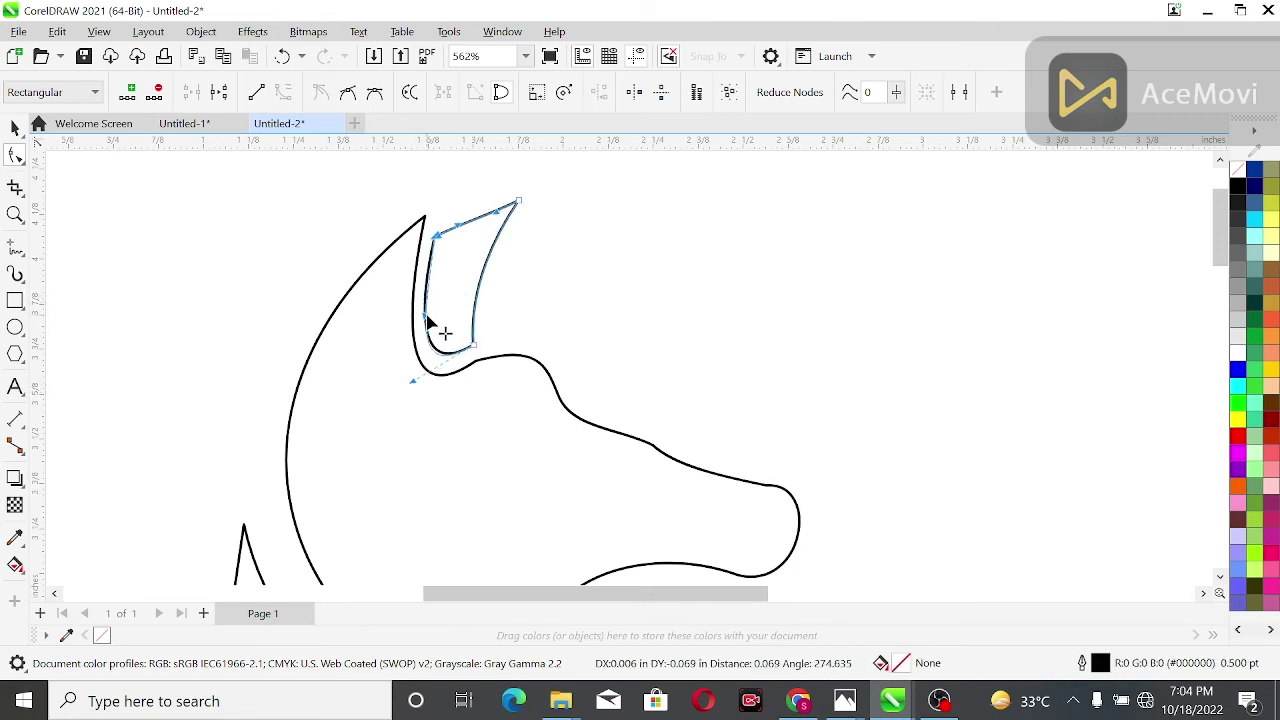
pyautogui.click(516, 323)
# Select all six shapes of the horse figure, fill them with black and remove their outlines.
pyautogui.scroll(-2, 520, 323)
pyautogui.moveTo(1221, 257); pyautogui.dragTo(1223, 286)
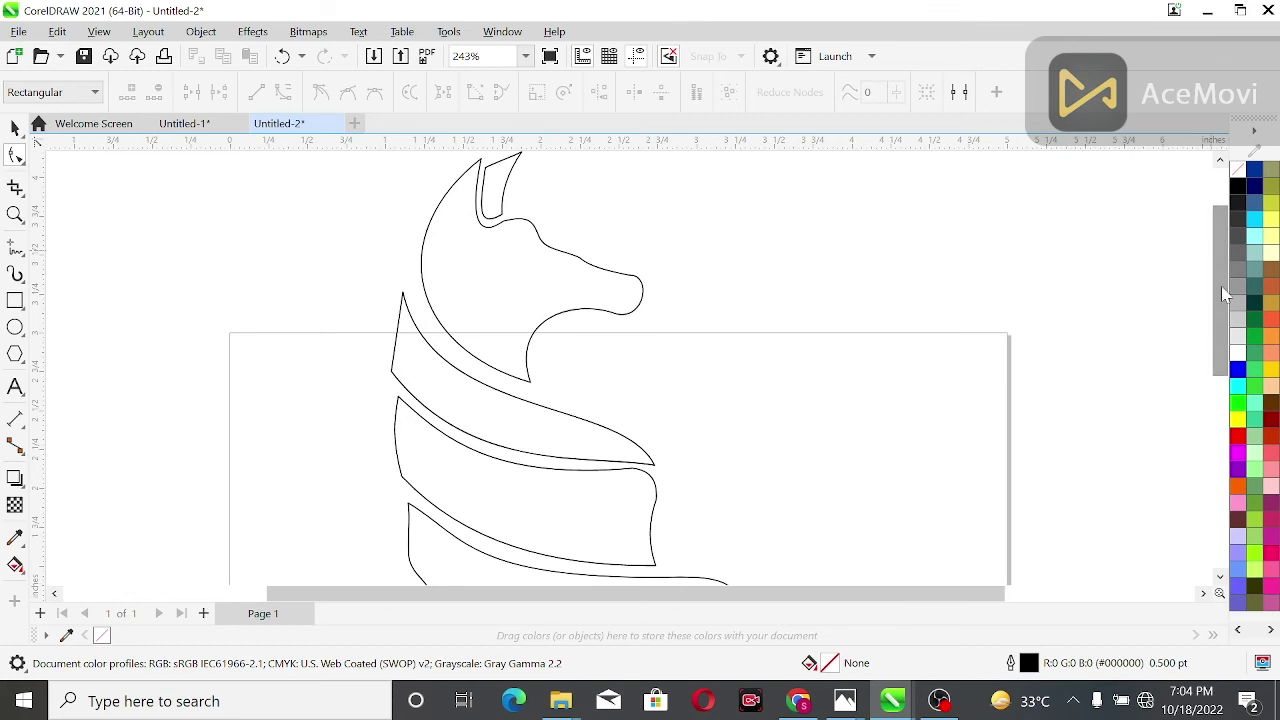
pyautogui.scroll(-2, 400, 251)
pyautogui.click(15, 127)
pyautogui.moveTo(363, 171); pyautogui.dragTo(610, 480)
pyautogui.click(1237, 187)
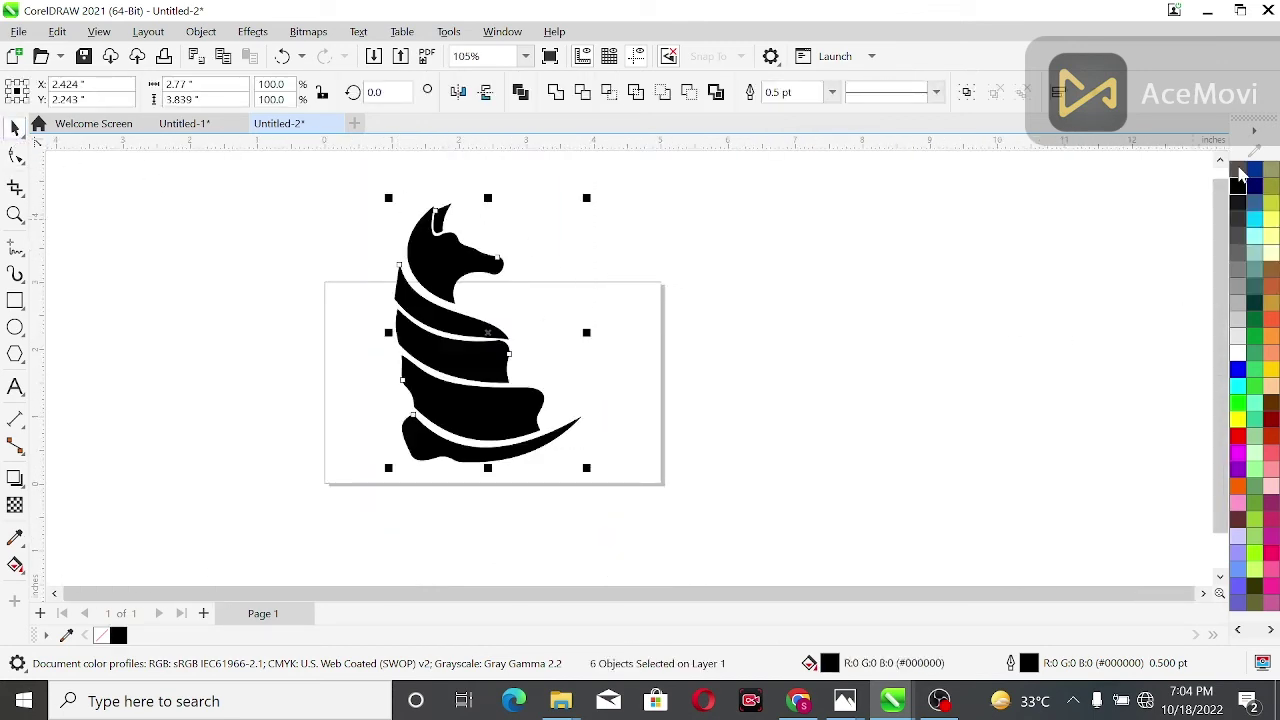
pyautogui.click(868, 190)
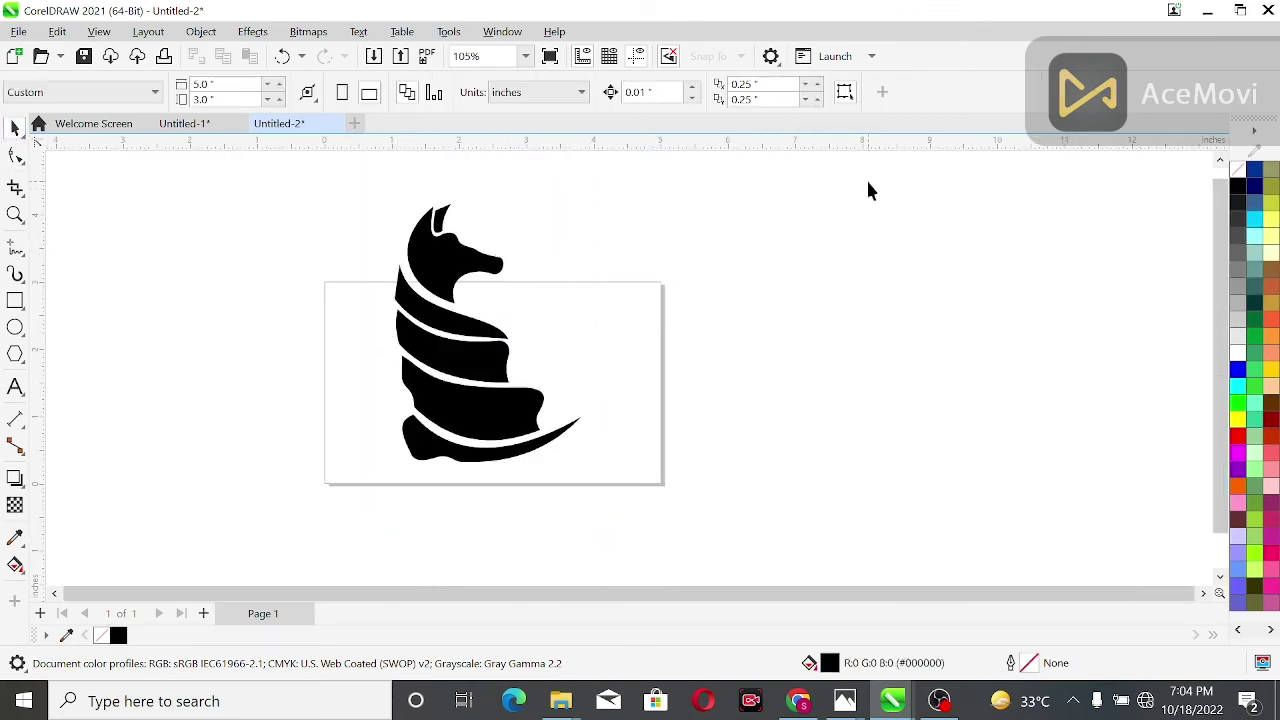
# Draw a small ellipse on the horse's head as the eye, with white fill and no outline.
pyautogui.click(15, 327)
pyautogui.moveTo(218, 303); pyautogui.dragTo(448, 261)
pyautogui.press('space')
pyautogui.click(527, 252)
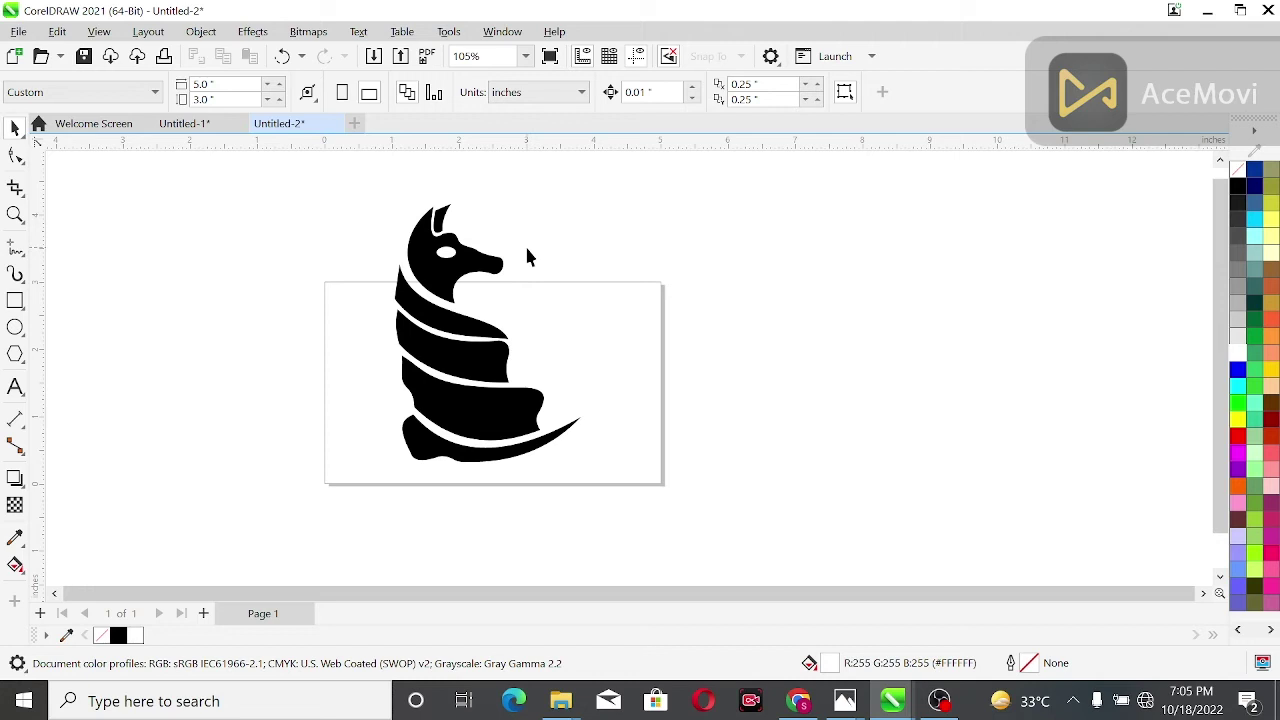
# Draw a closed straight-edged strip from the bottom band up into the head and back down along the body's left side.
pyautogui.scroll(2, 252, 277)
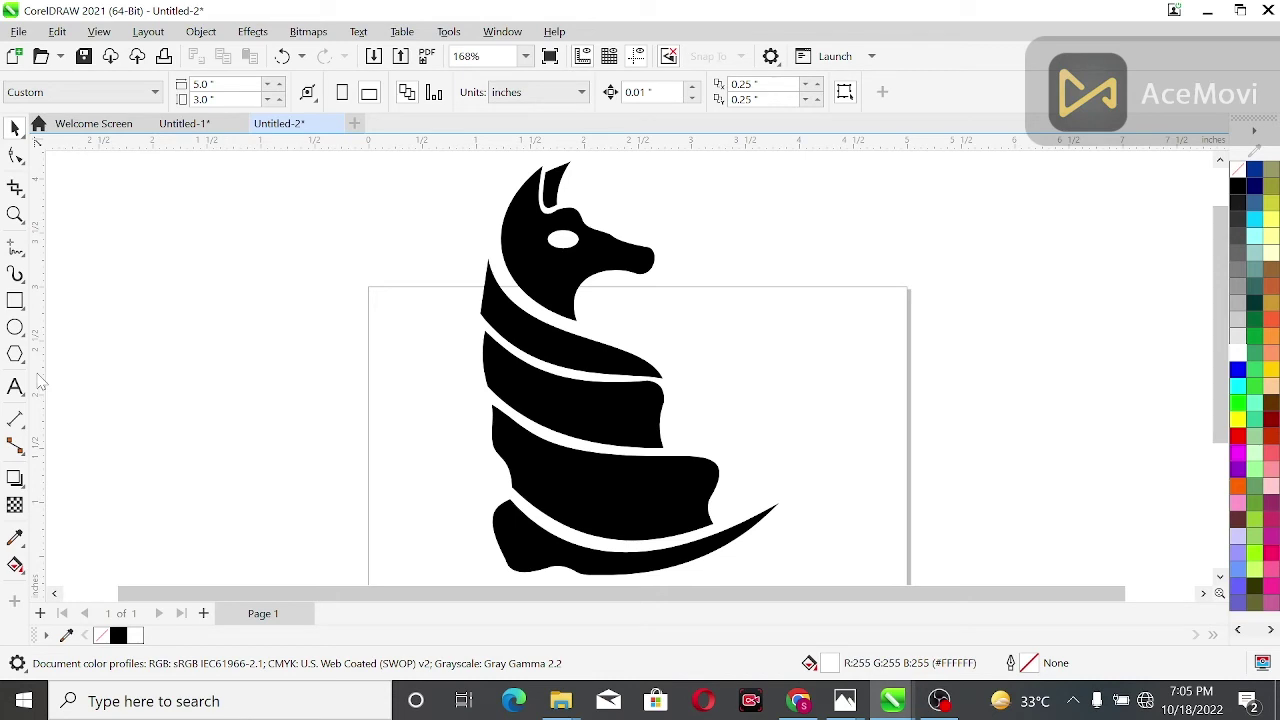
pyautogui.click(15, 248)
pyautogui.click(594, 564)
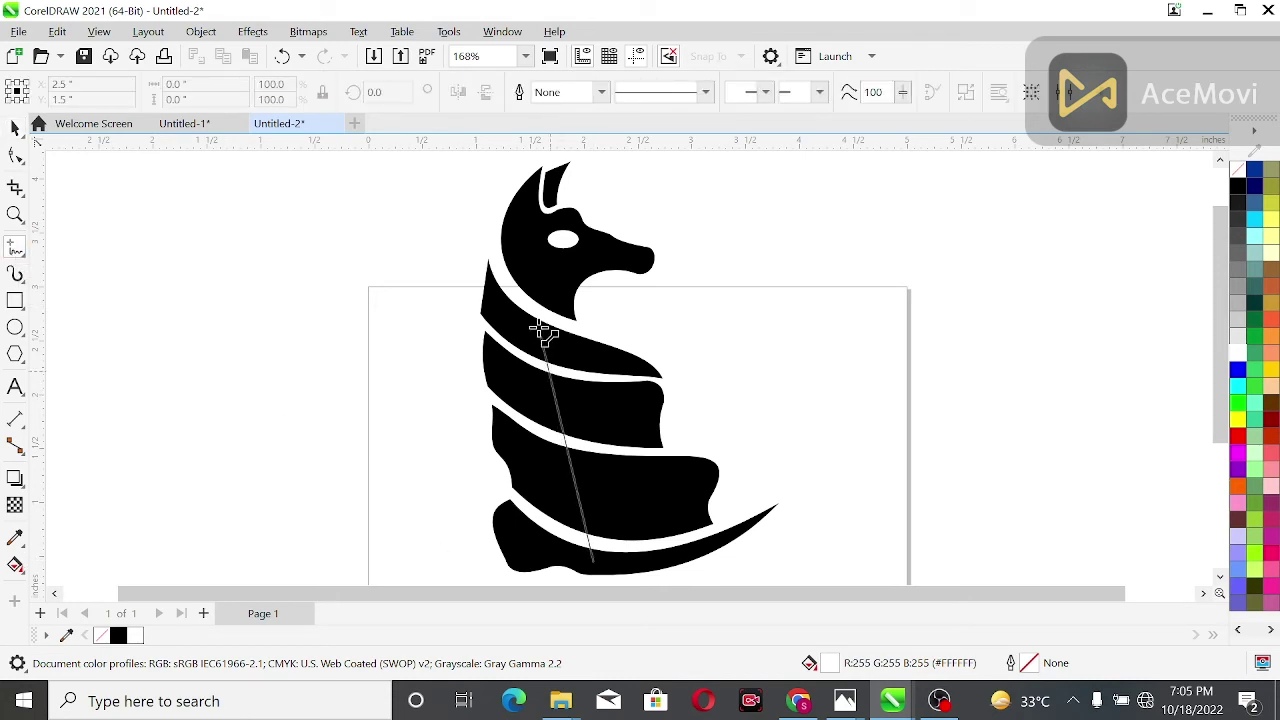
pyautogui.doubleClick(527, 276)
pyautogui.click(510, 241)
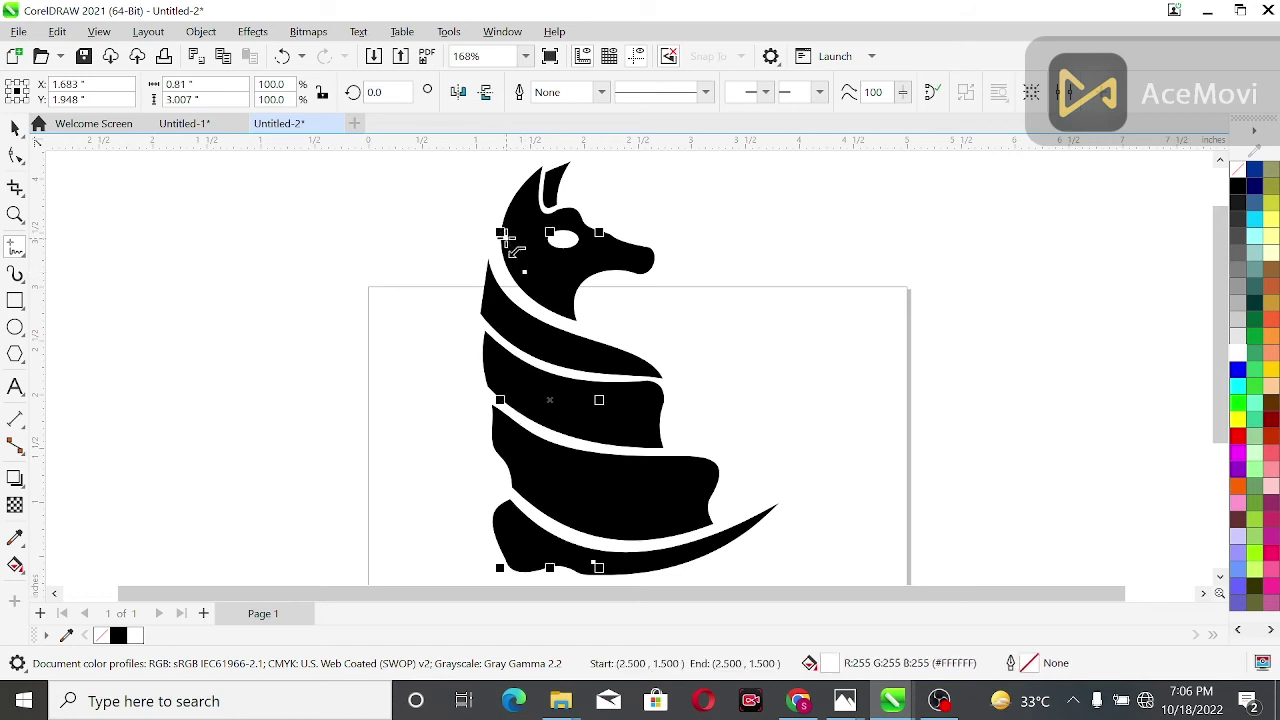
pyautogui.click(492, 280)
pyautogui.click(494, 320)
pyautogui.click(499, 347)
pyautogui.click(502, 391)
pyautogui.click(505, 427)
pyautogui.click(525, 494)
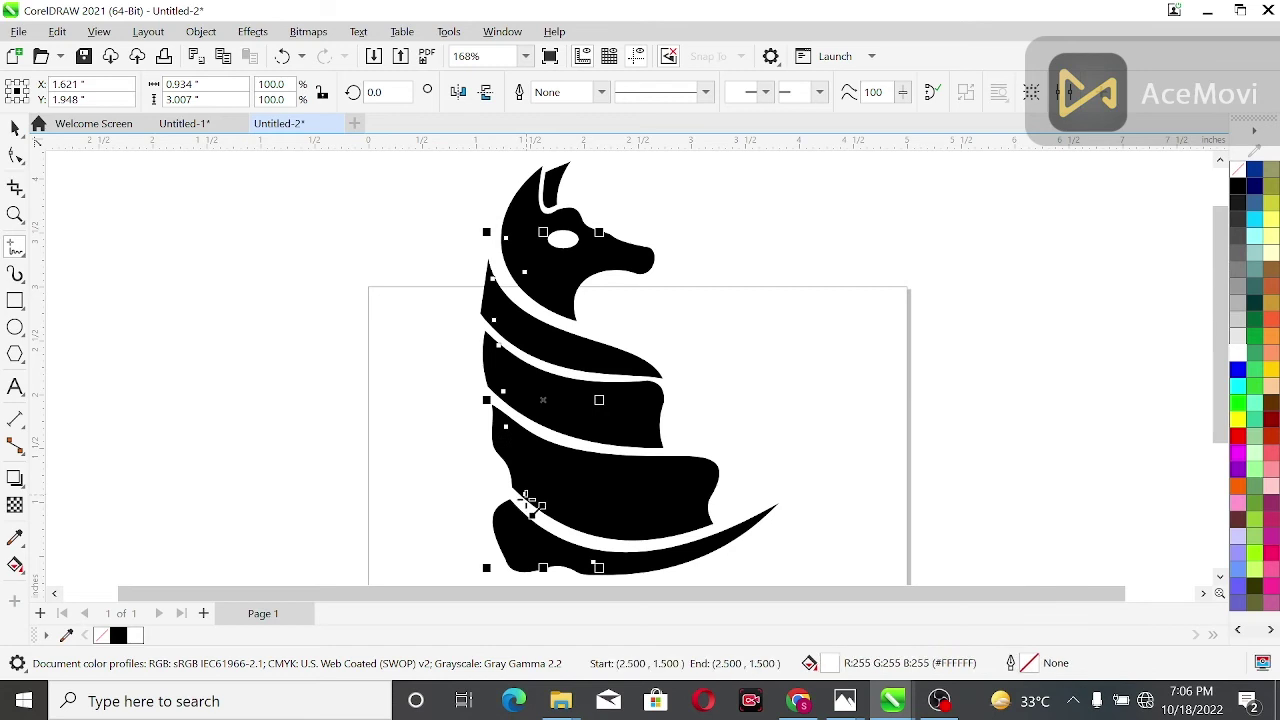
pyautogui.click(597, 567)
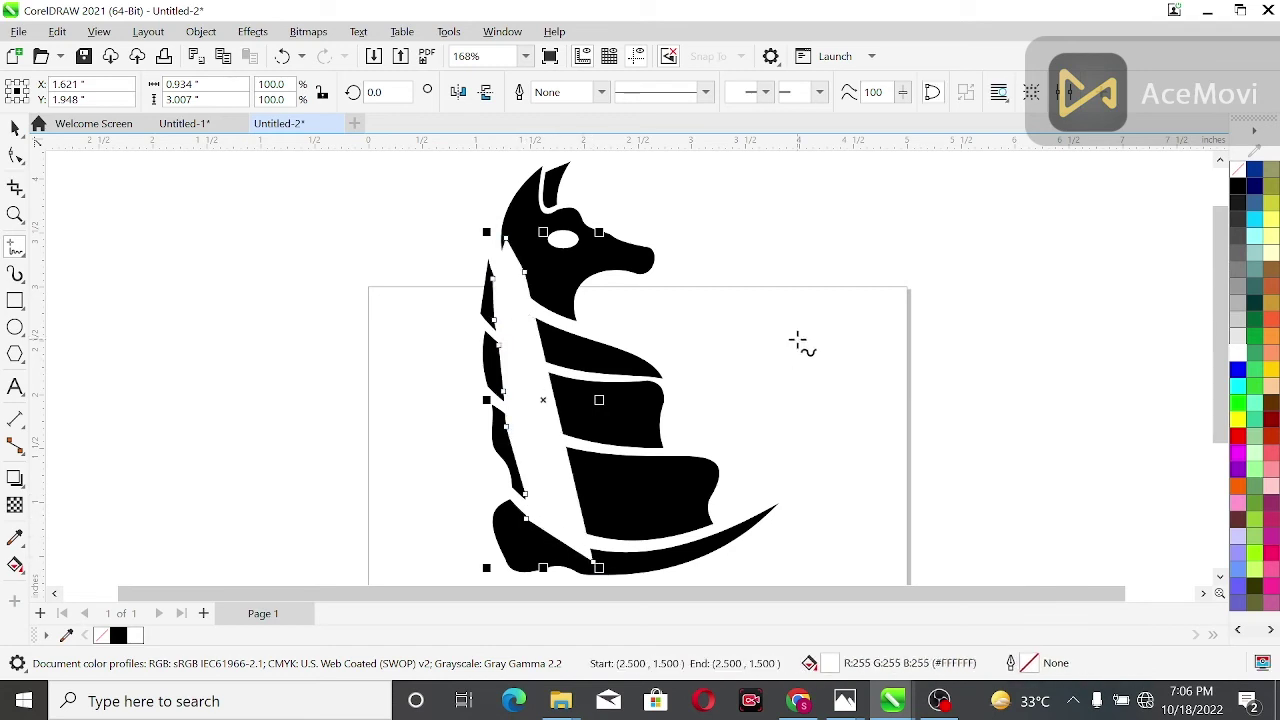
# Give the strip a green outline and no fill, and select all its nodes for curve editing.
pyautogui.rightClick(1238, 402)
pyautogui.click(1239, 176)
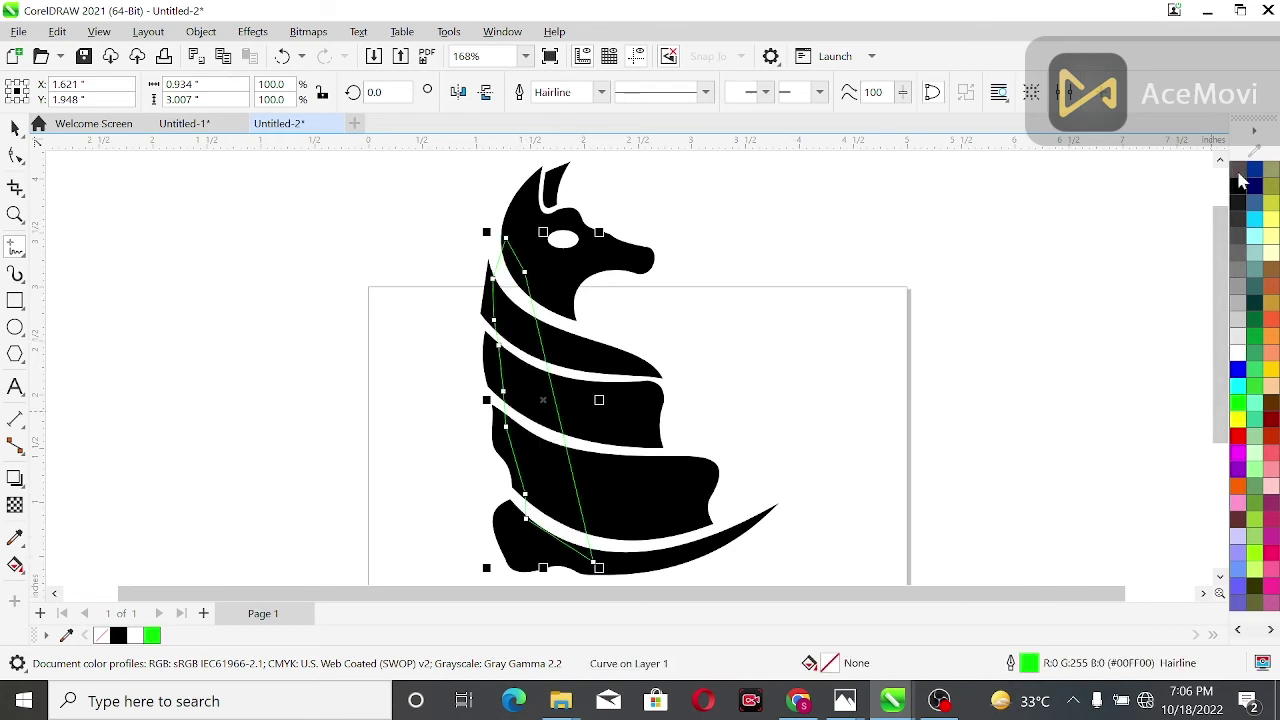
pyautogui.click(15, 156)
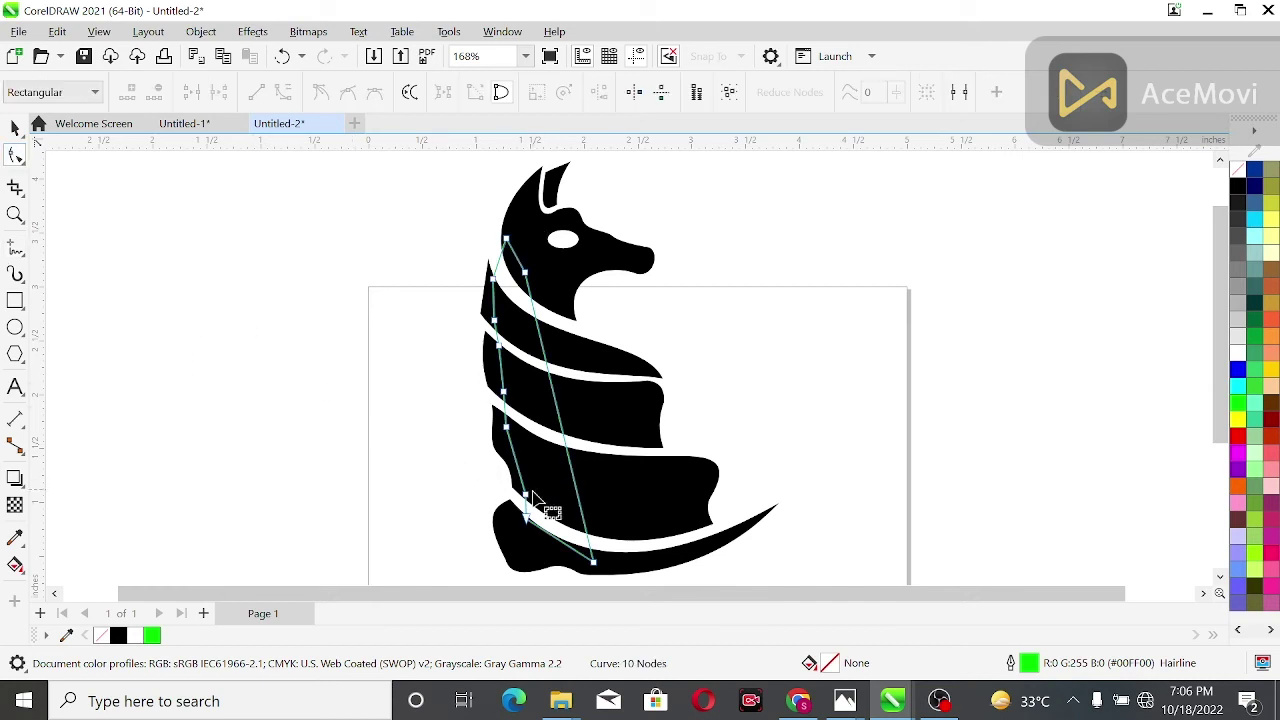
pyautogui.click(528, 284)
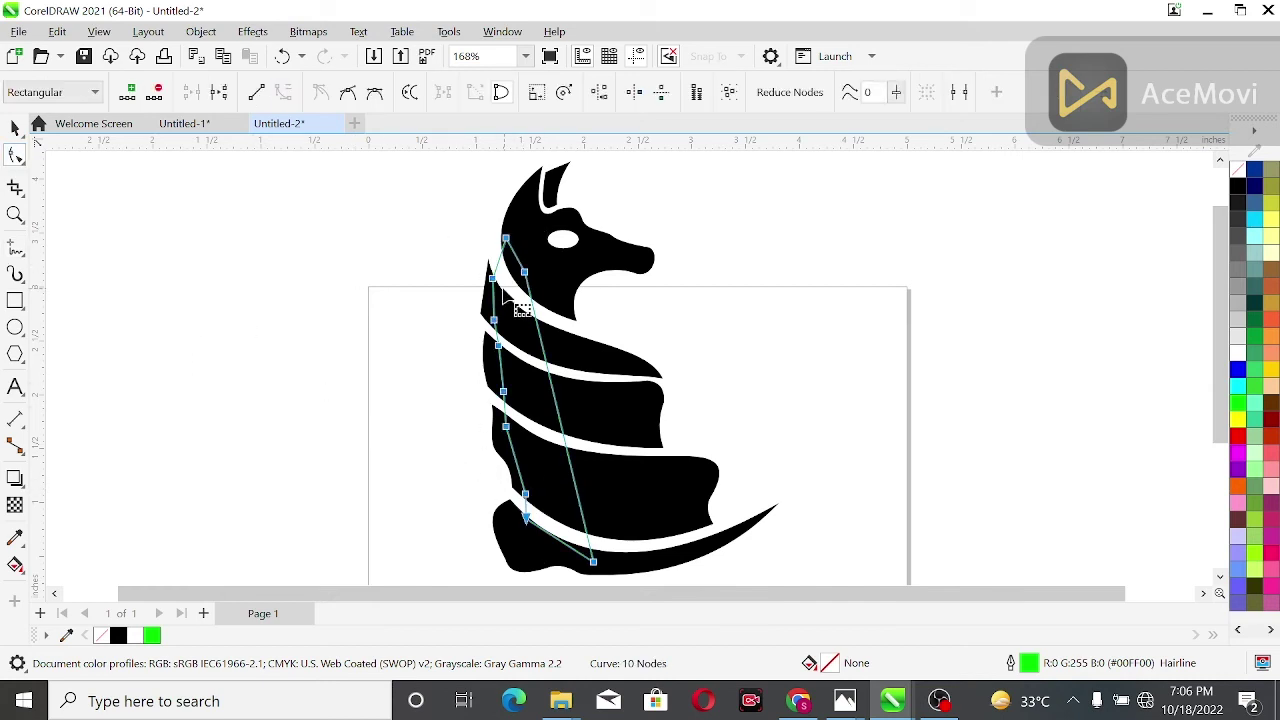
# Bend the strip's upper-left edge outward and its long right edge inward into smooth curves.
pyautogui.scroll(2, 515, 300)
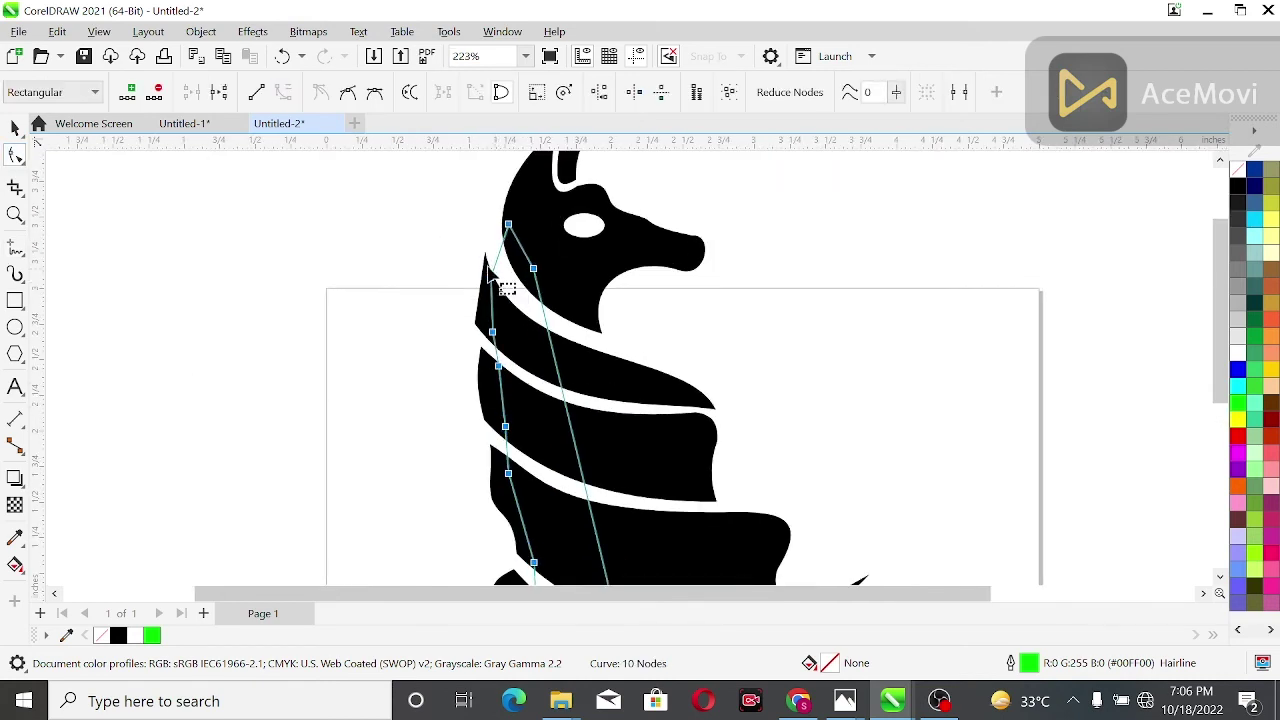
pyautogui.moveTo(516, 281); pyautogui.dragTo(497, 260)
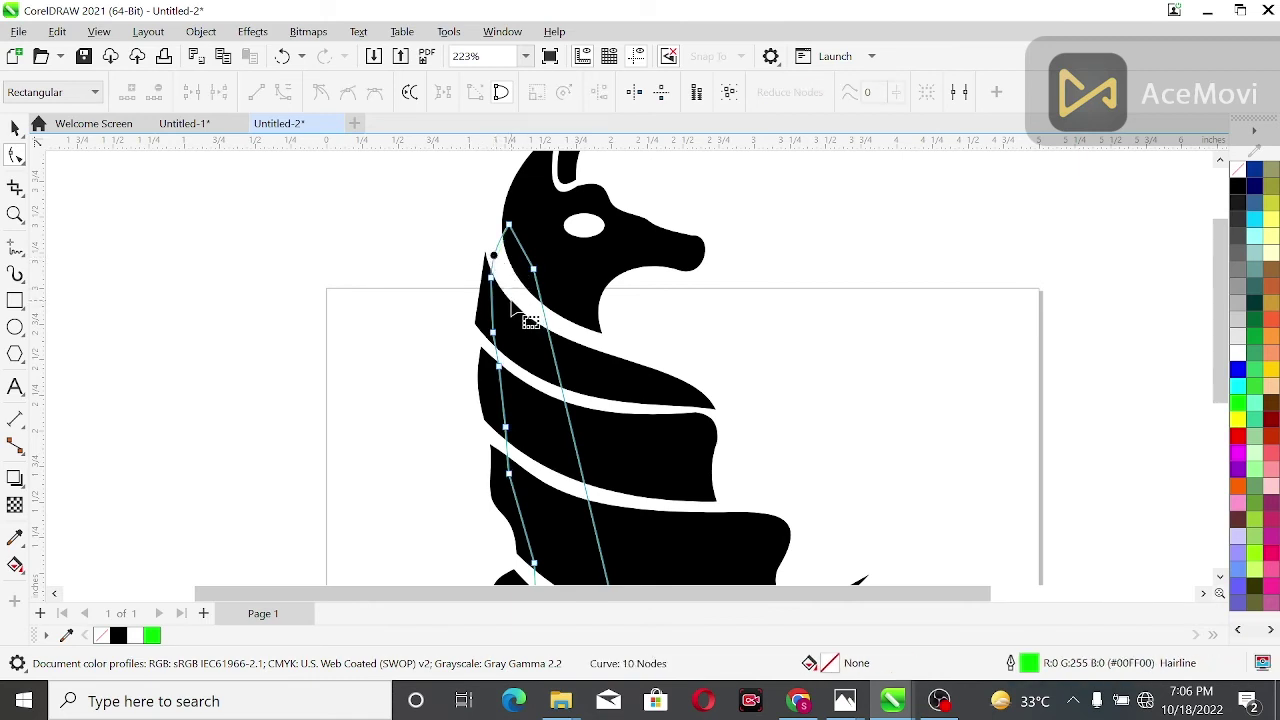
pyautogui.moveTo(552, 347); pyautogui.dragTo(540, 343)
pyautogui.moveTo(1220, 390); pyautogui.dragTo(1220, 415)
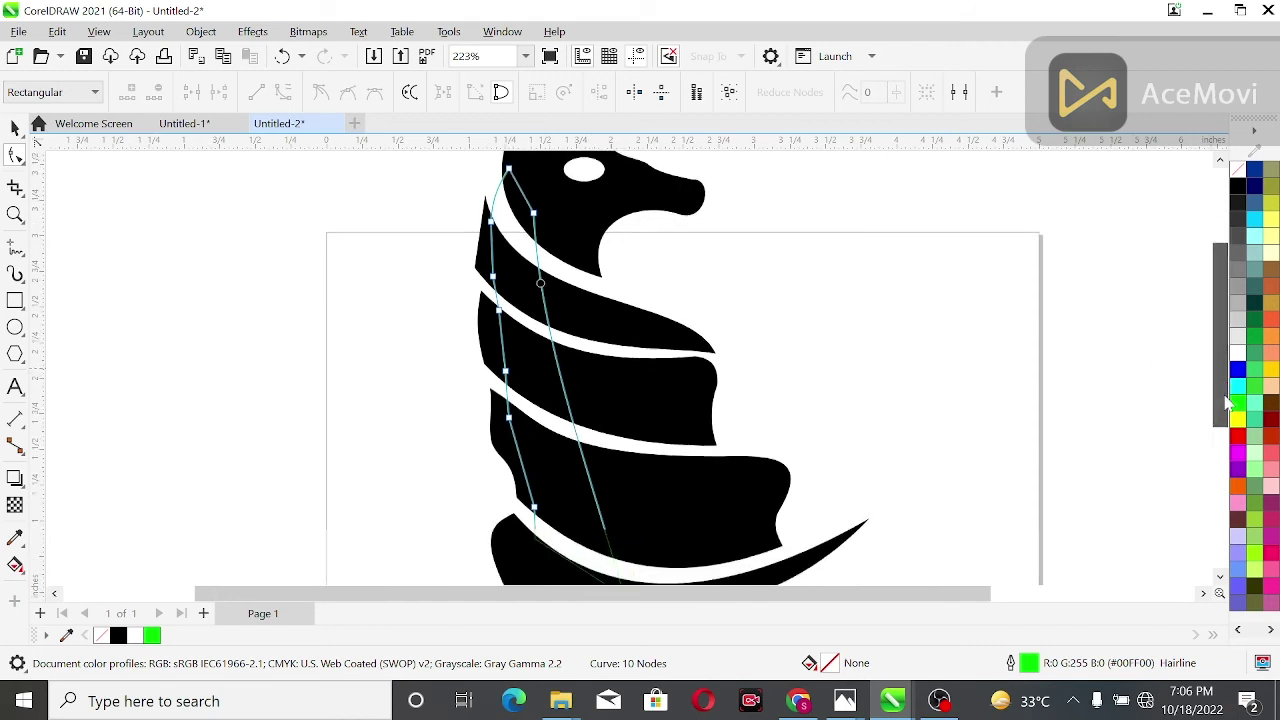
pyautogui.click(596, 505)
pyautogui.moveTo(597, 507); pyautogui.dragTo(590, 540)
pyautogui.scroll(-1, 692, 490)
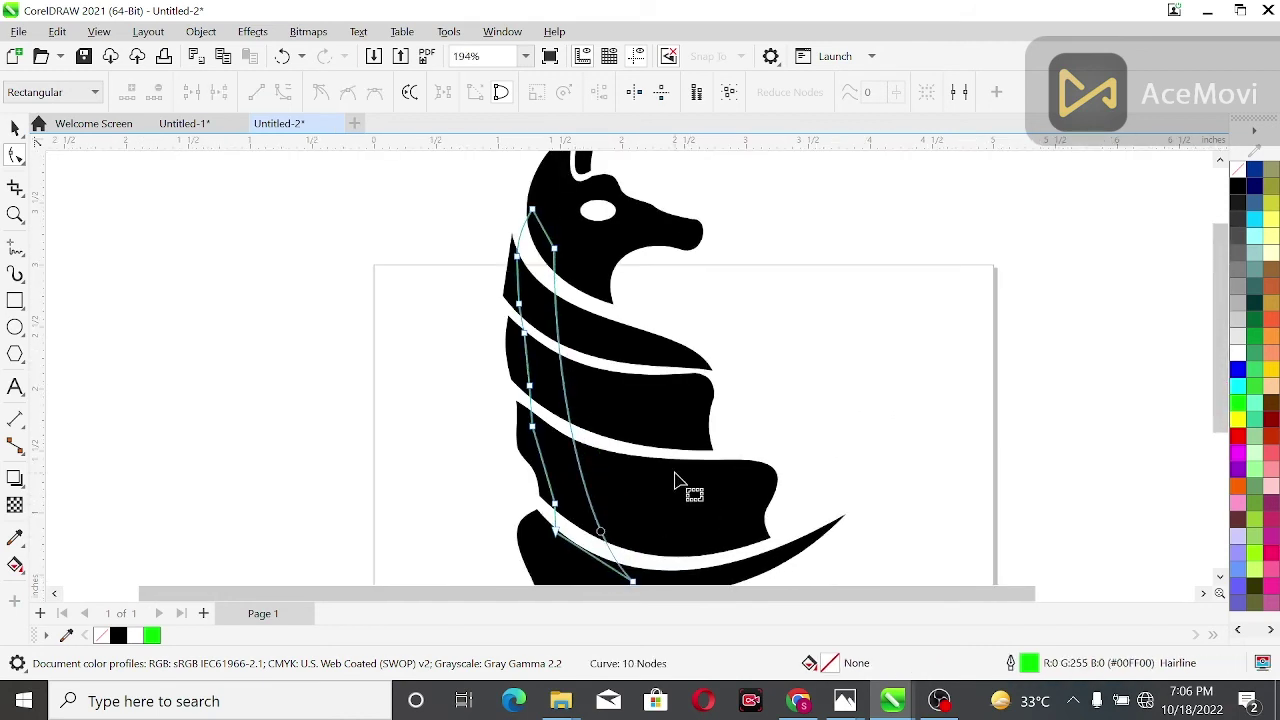
# Widen the strip by moving its upper-right and bottom end nodes to the right, and adjust the long edge's curve.
pyautogui.moveTo(568, 264); pyautogui.dragTo(578, 276)
pyautogui.moveTo(1220, 371); pyautogui.dragTo(1220, 396)
pyautogui.moveTo(654, 537); pyautogui.dragTo(552, 332)
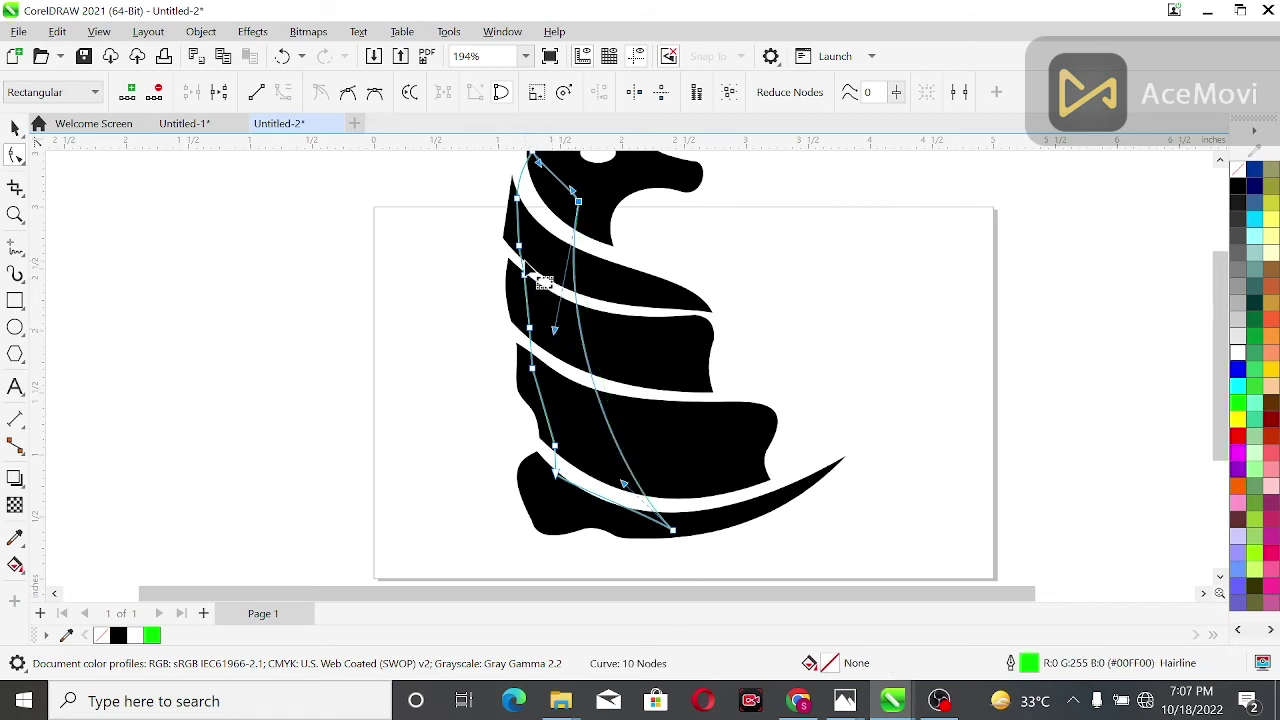
# Bend the strip's short left-side segments in the gaps between the body bands.
pyautogui.scroll(2, 531, 279)
pyautogui.moveTo(531, 278); pyautogui.dragTo(535, 287)
pyautogui.scroll(-2, 586, 354)
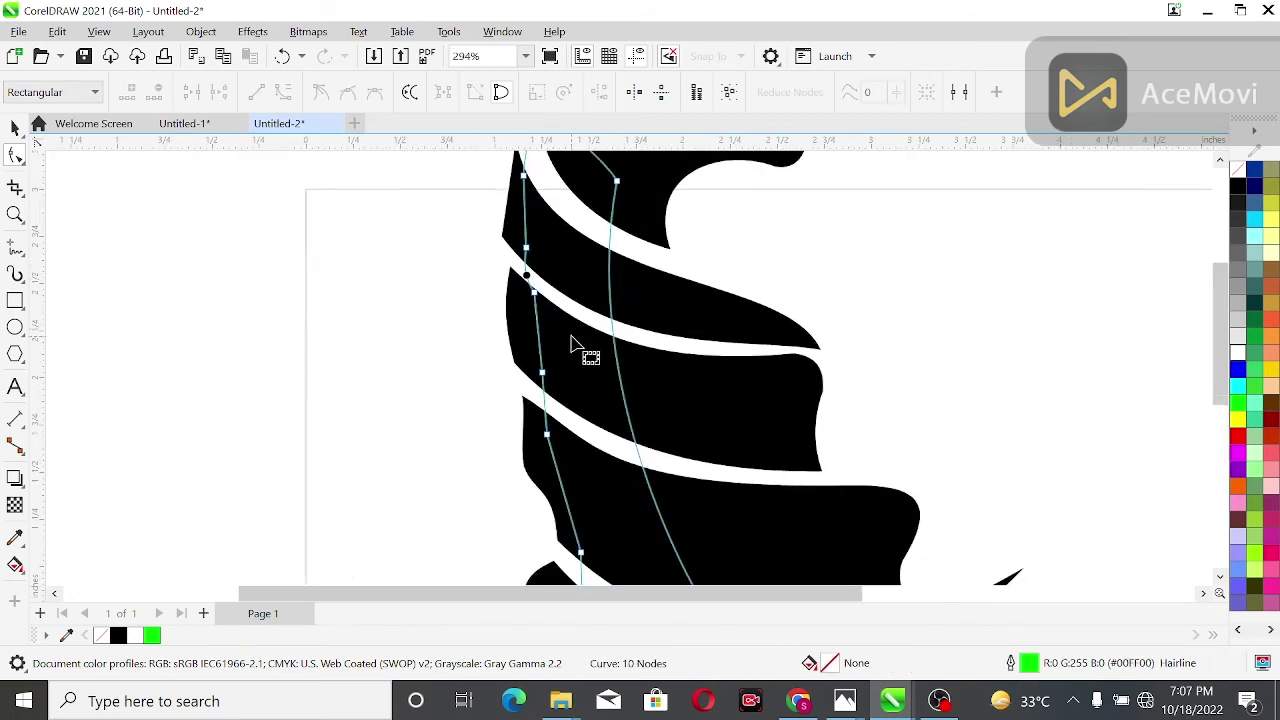
pyautogui.click(563, 408)
pyautogui.click(578, 549)
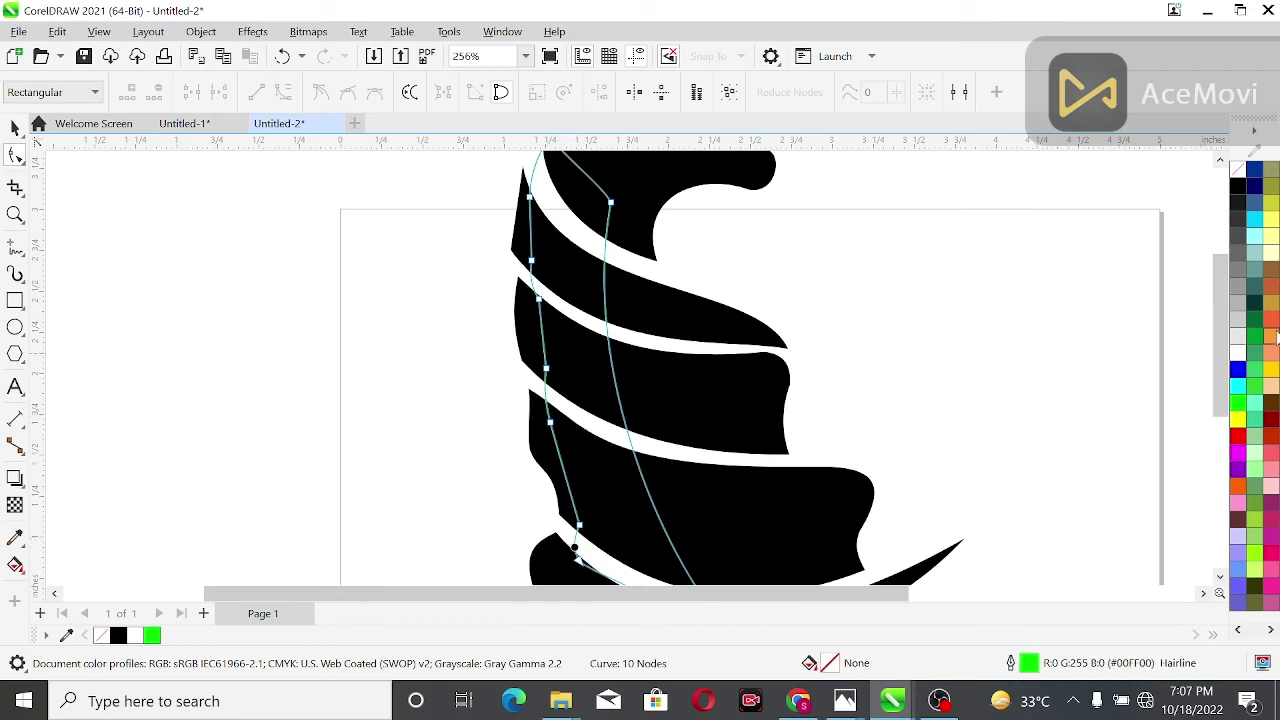
# Fill the strip with gray (#808080) and send it behind the black body bands.
pyautogui.click(1238, 268)
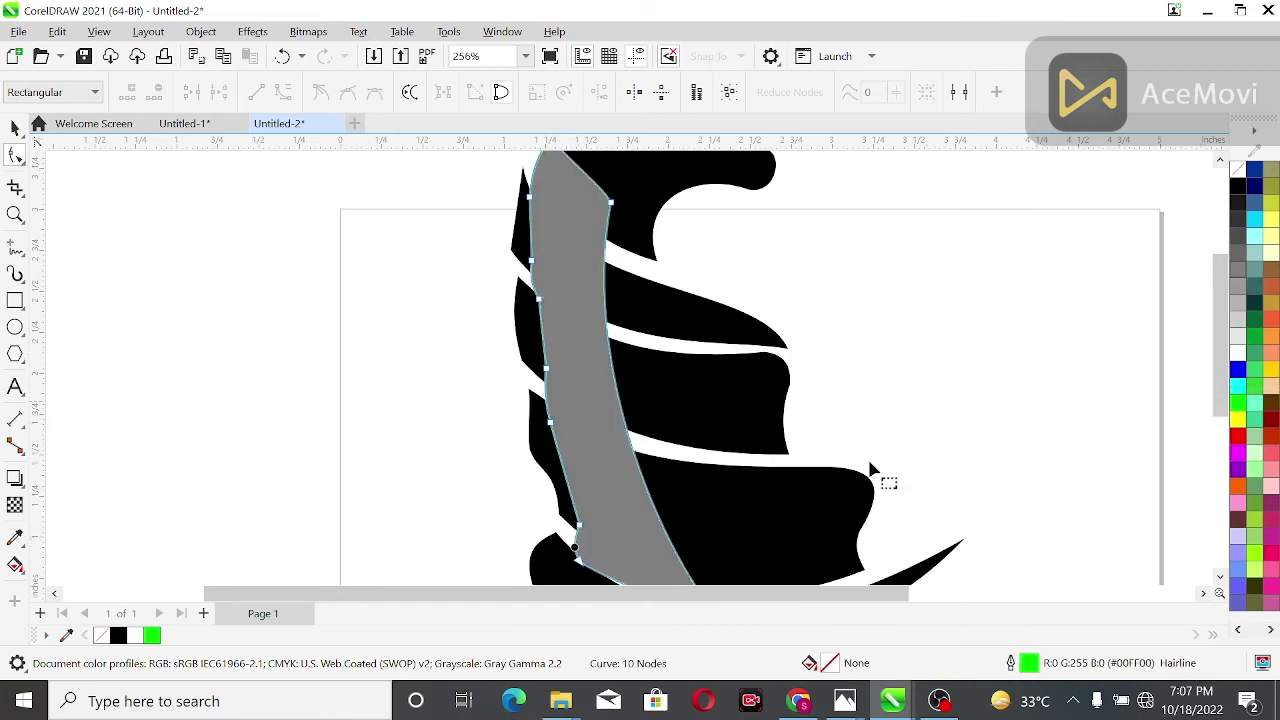
pyautogui.click(15, 128)
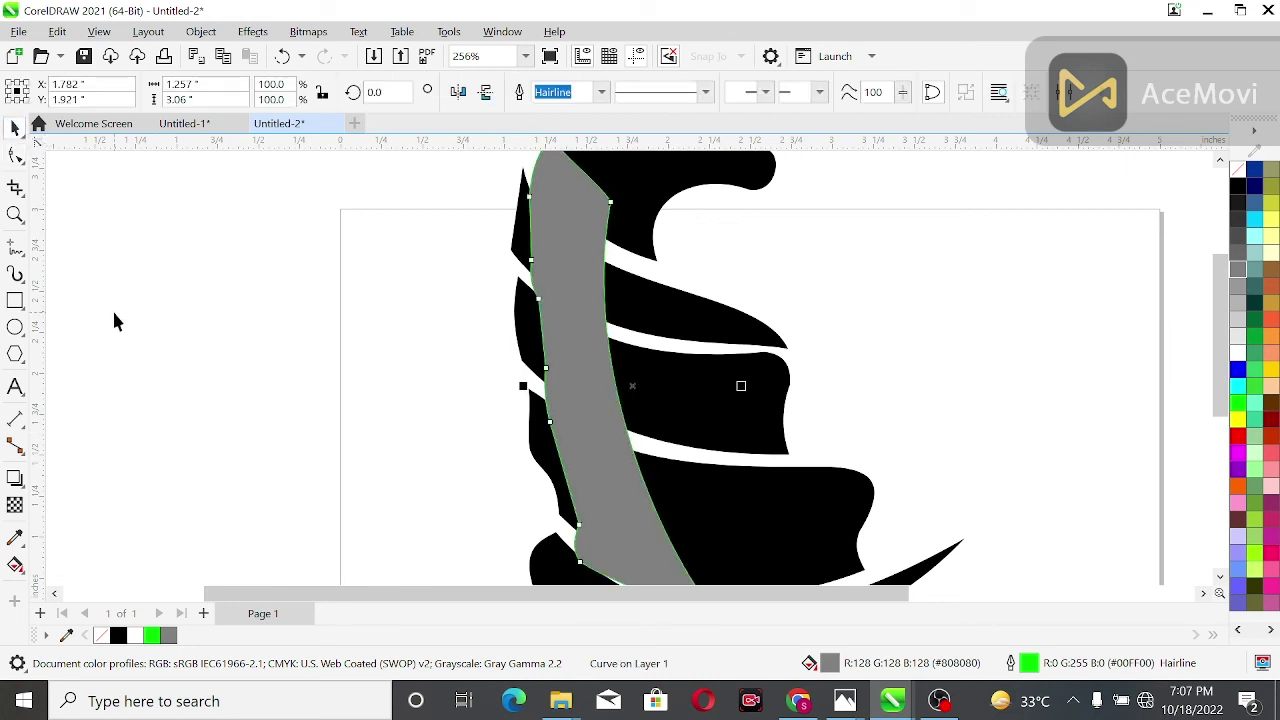
pyautogui.hotkey('shift', 'pagedown')
# Bend the strip's bottom edge downward so it closes the gap above the lowest band.
pyautogui.moveTo(1224, 360); pyautogui.dragTo(1214, 388)
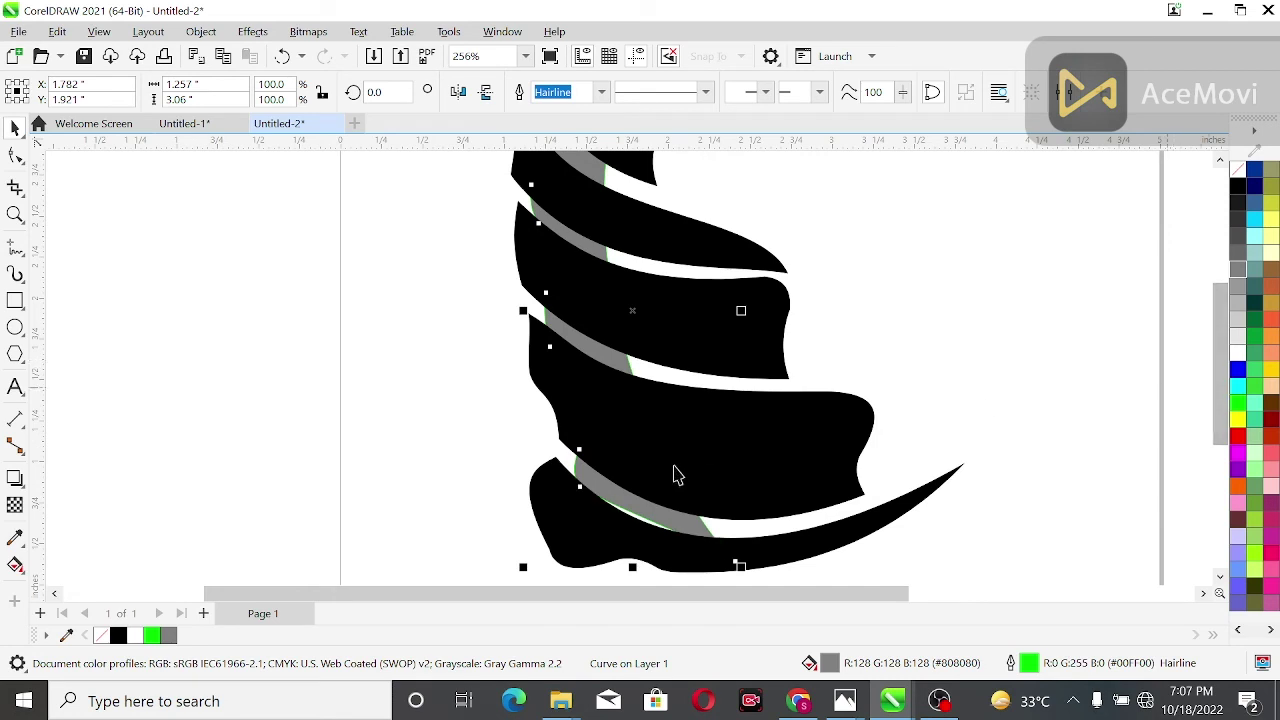
pyautogui.click(15, 156)
pyautogui.moveTo(632, 518); pyautogui.dragTo(620, 535)
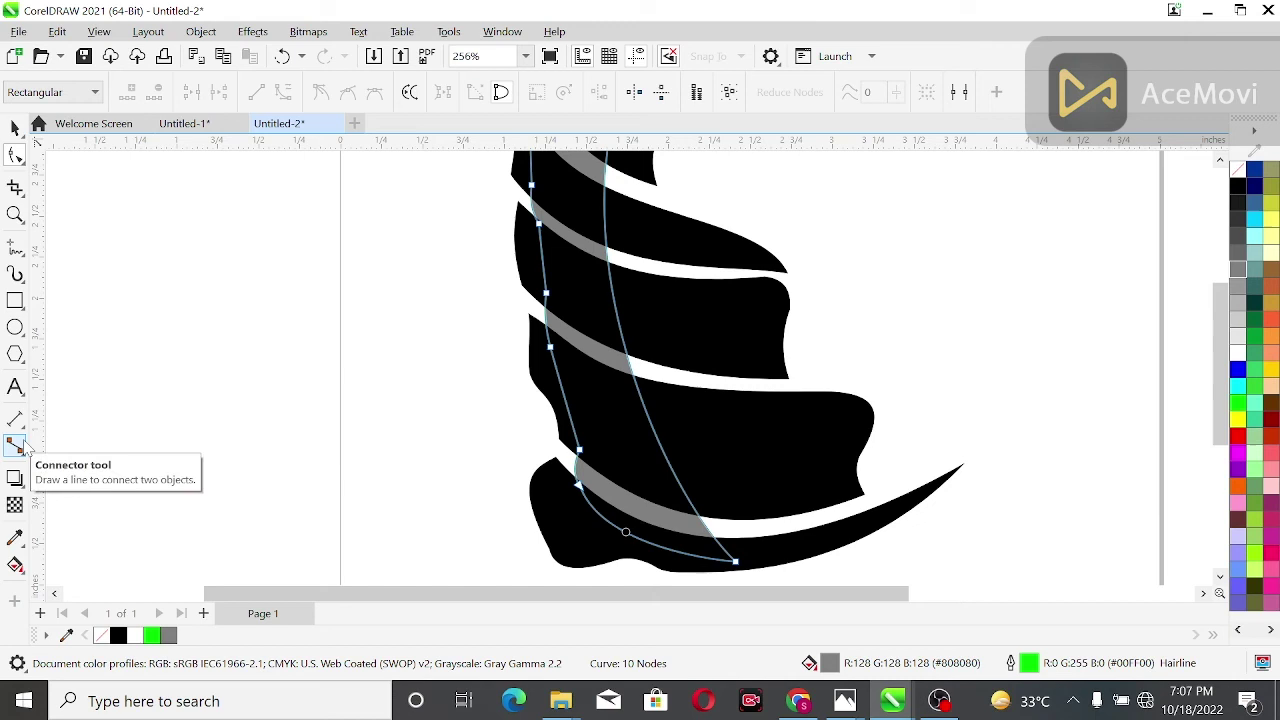
# Apply a linear gray-to-white fountain fill running horizontally across the strip, with an extra color stop at 14%.
pyautogui.click(38, 572)
pyautogui.click(84, 569)
pyautogui.moveTo(555, 330); pyautogui.dragTo(617, 347)
pyautogui.moveTo(577, 264); pyautogui.dragTo(488, 197)
pyautogui.moveTo(617, 347); pyautogui.dragTo(660, 325)
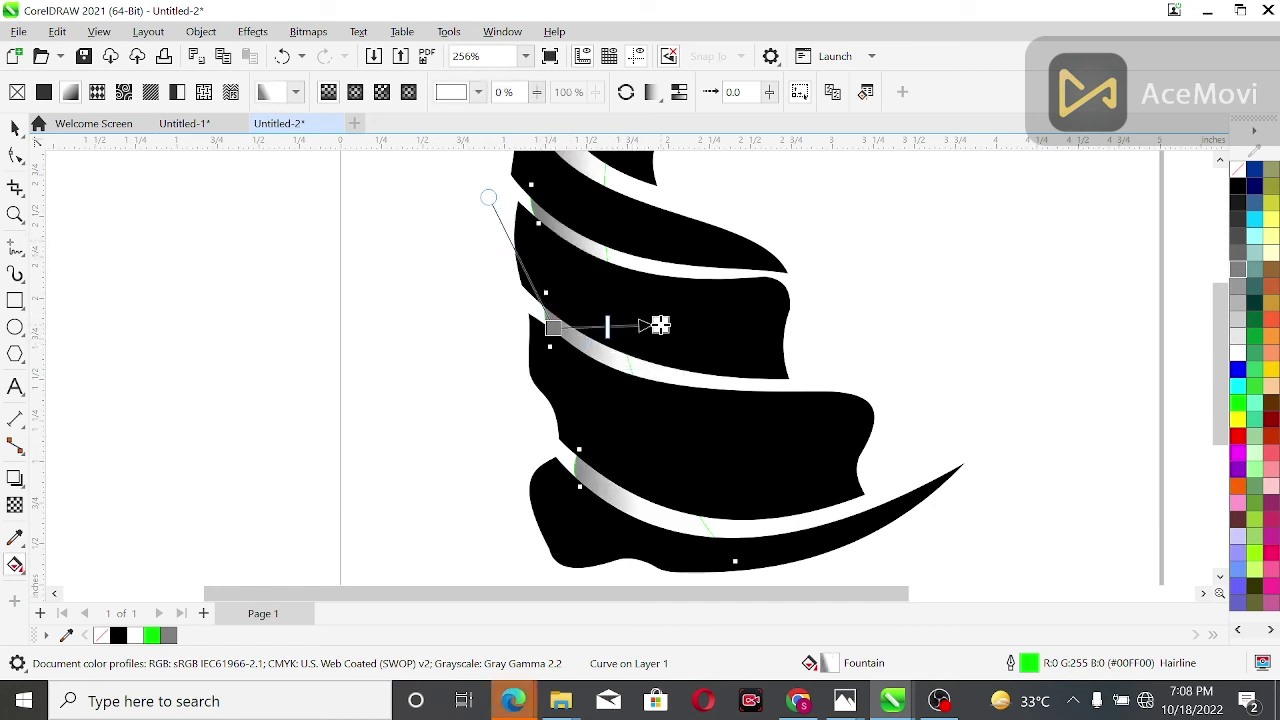
pyautogui.moveTo(488, 197); pyautogui.dragTo(546, 172)
pyautogui.moveTo(553, 327)
pyautogui.mouseDown()
pyautogui.moveTo(531, 322)
pyautogui.moveTo(549, 321)
pyautogui.mouseUp()
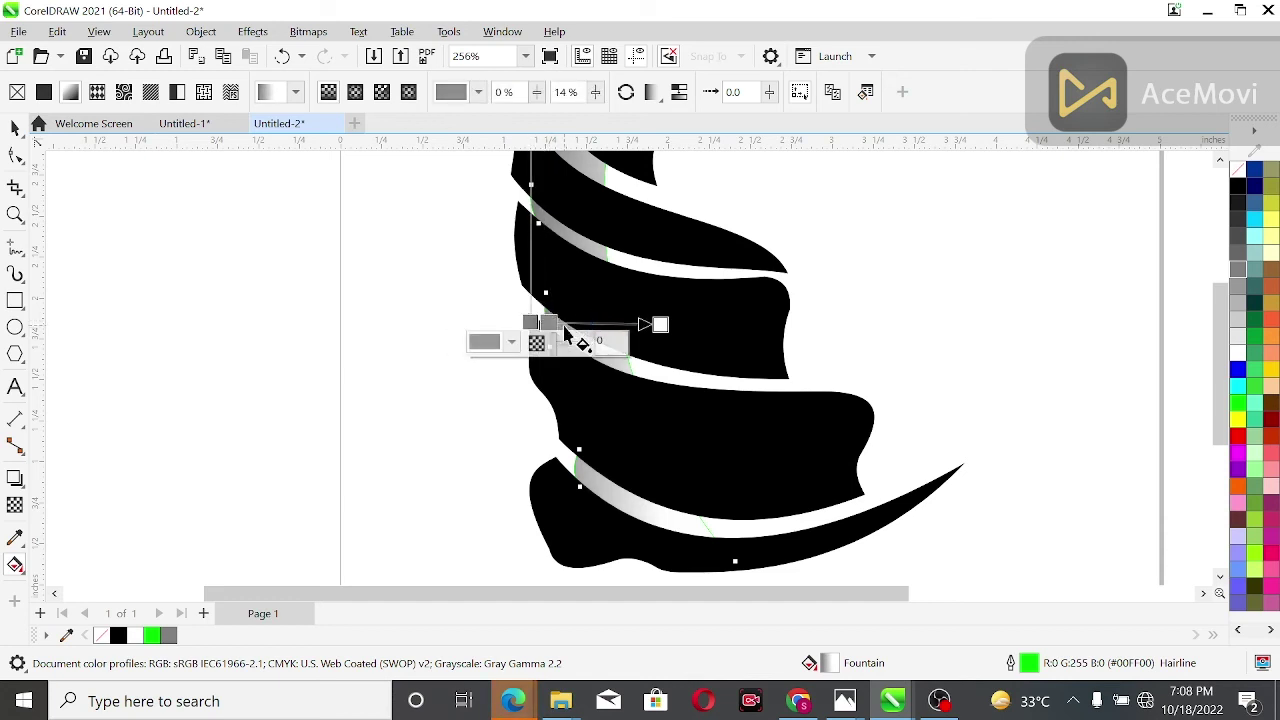
# Add four more color stops along the strip's gradient, from 27% to 72%.
pyautogui.doubleClick(566, 323)
pyautogui.doubleClick(583, 323)
pyautogui.doubleClick(607, 323)
pyautogui.doubleClick(624, 323)
# Recolor the gradient's first two stops, at 0% and 14%, dark gray and the 27% stop light cyan.
pyautogui.click(531, 322)
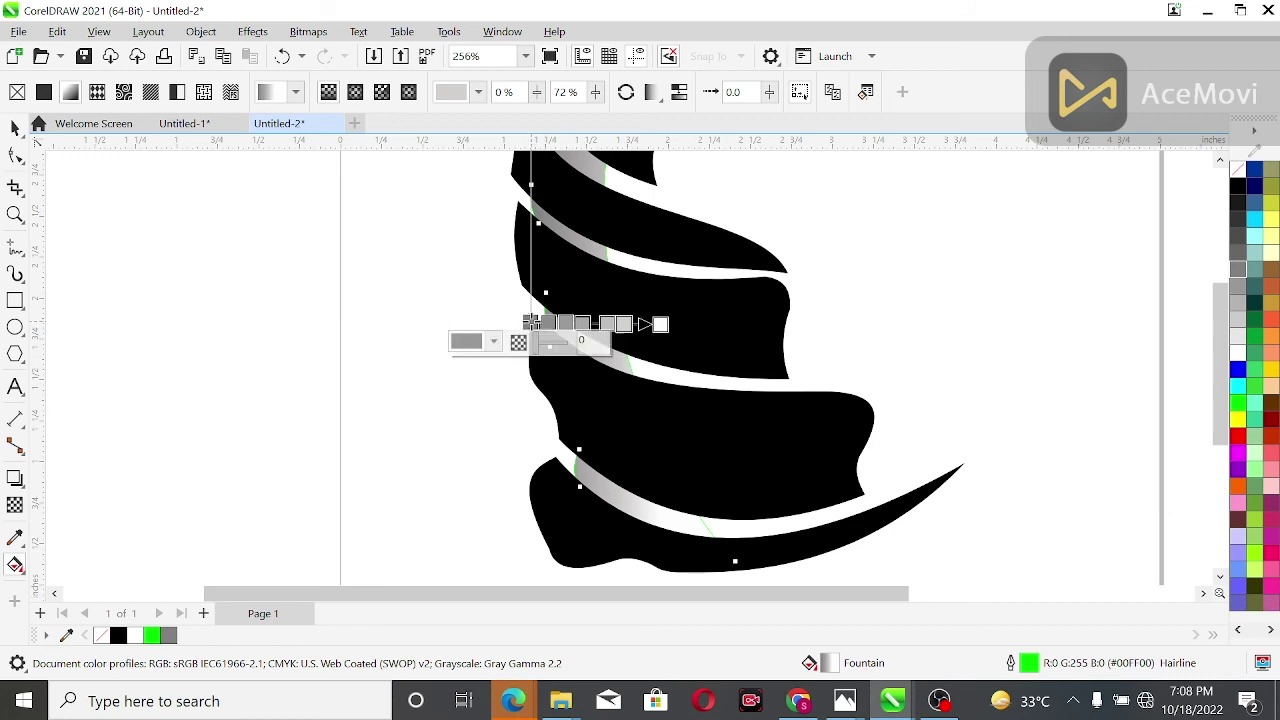
pyautogui.click(1238, 252)
pyautogui.click(547, 322)
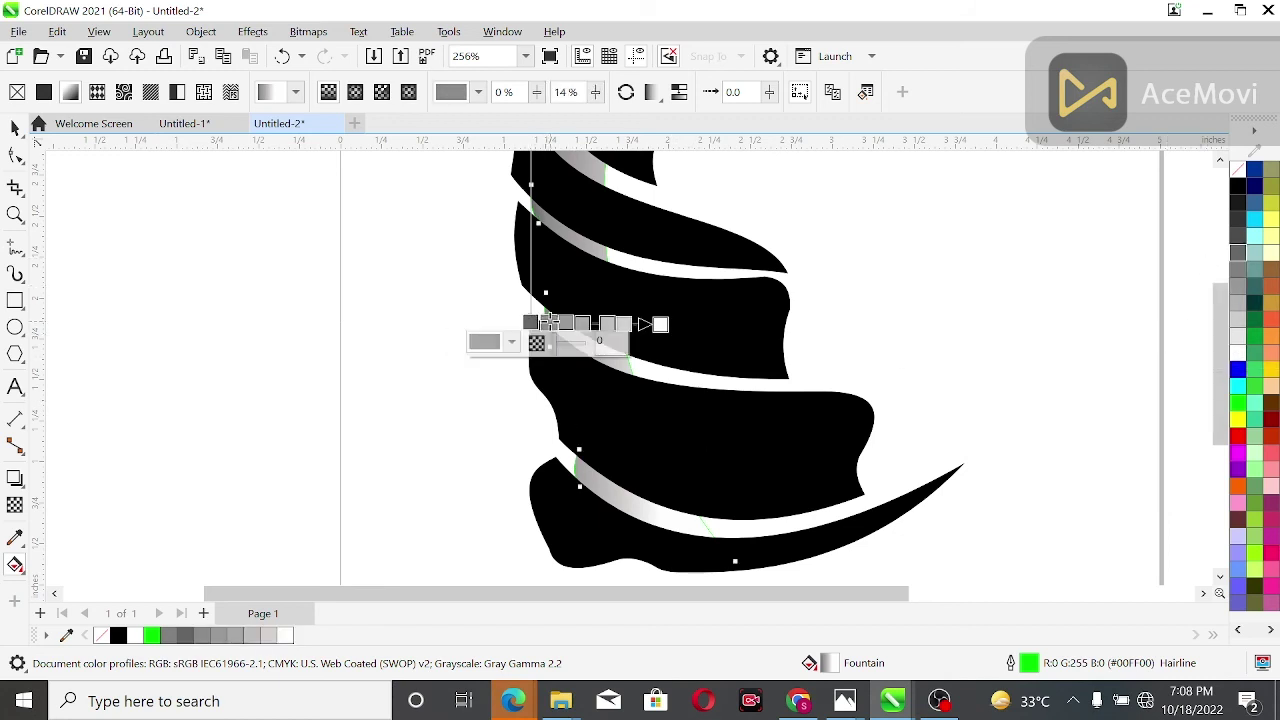
pyautogui.doubleClick(566, 323)
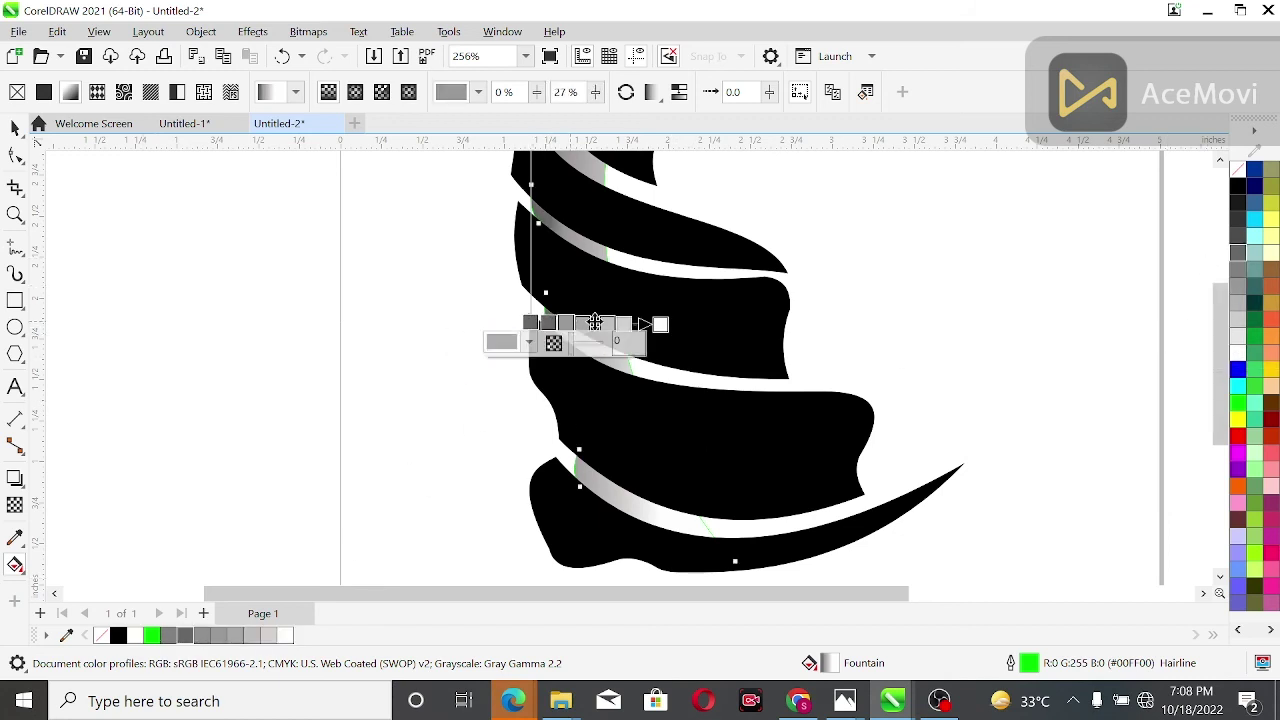
pyautogui.click(1254, 236)
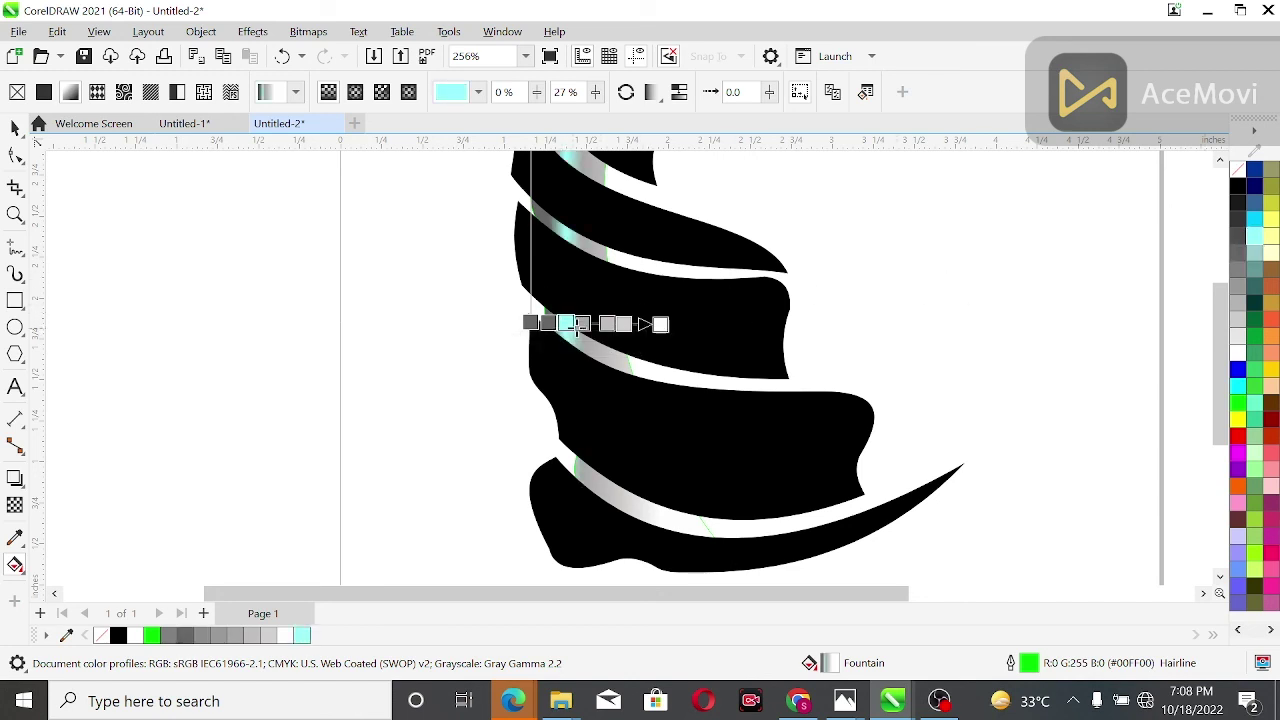
# Recolor the gradient's 40% stop light gray, the following stop white and the 72% stop gray (#B3B3B3).
pyautogui.doubleClick(584, 323)
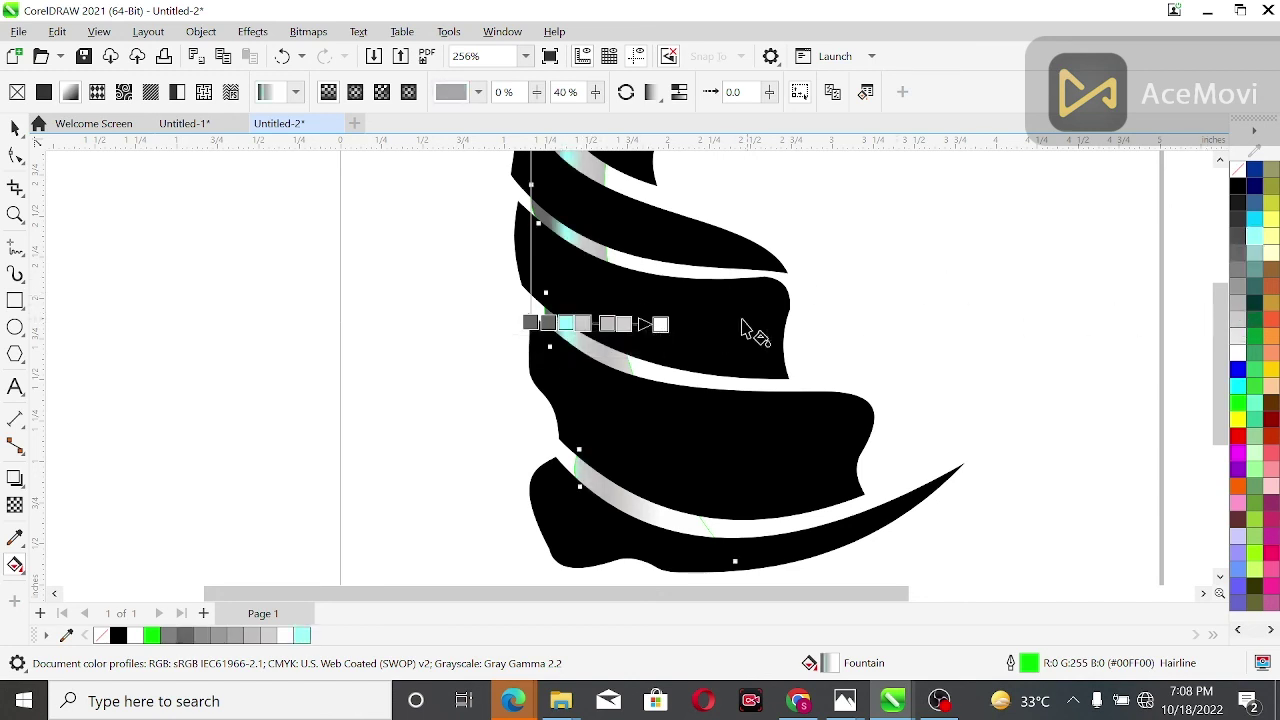
pyautogui.click(606, 323)
pyautogui.click(1238, 322)
pyautogui.click(624, 322)
pyautogui.click(1238, 302)
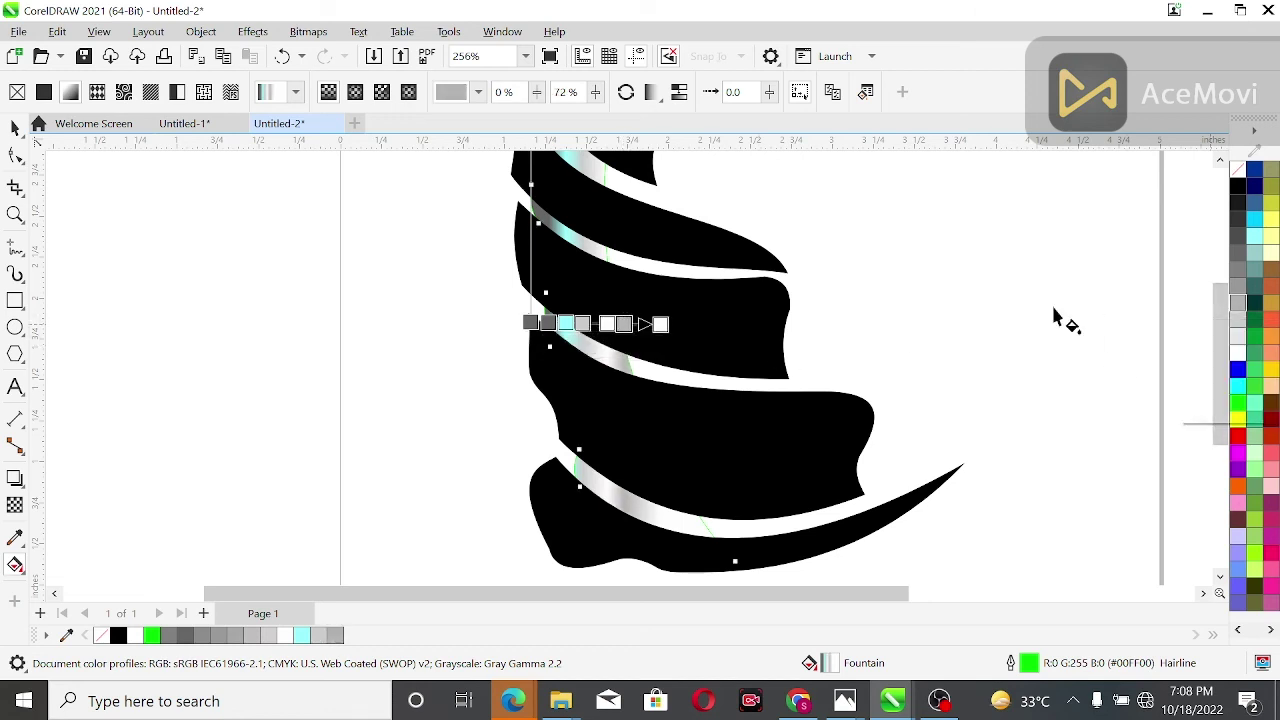
# Remove the gradient strip's green outline and deselect it.
pyautogui.click(16, 130)
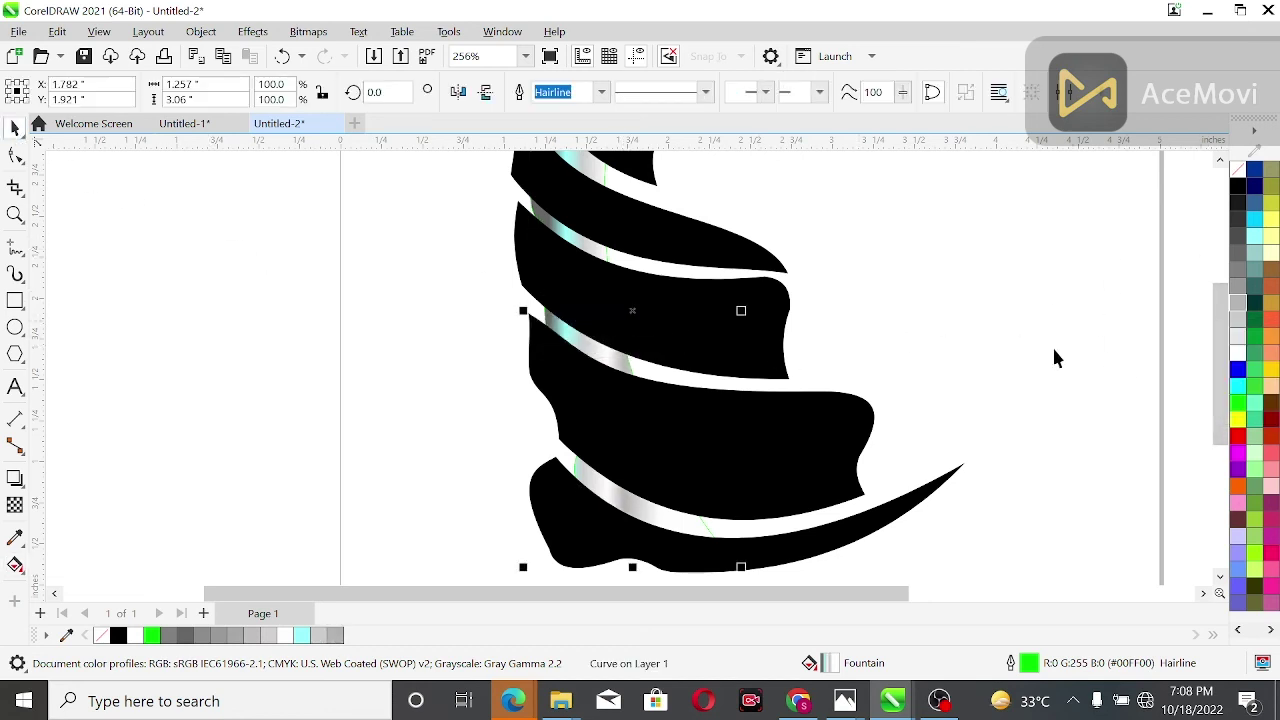
pyautogui.click(1147, 221)
pyautogui.scroll(-2, 1100, 376)
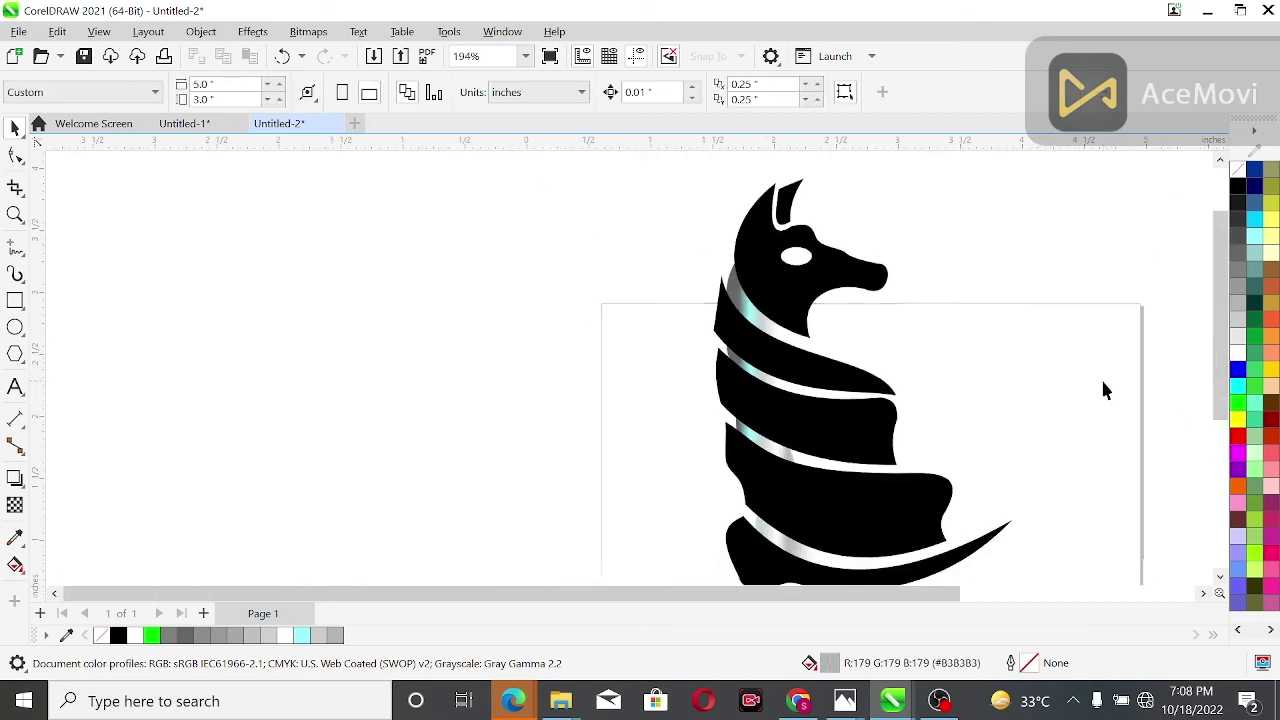
pyautogui.moveTo(955, 593); pyautogui.dragTo(986, 598)
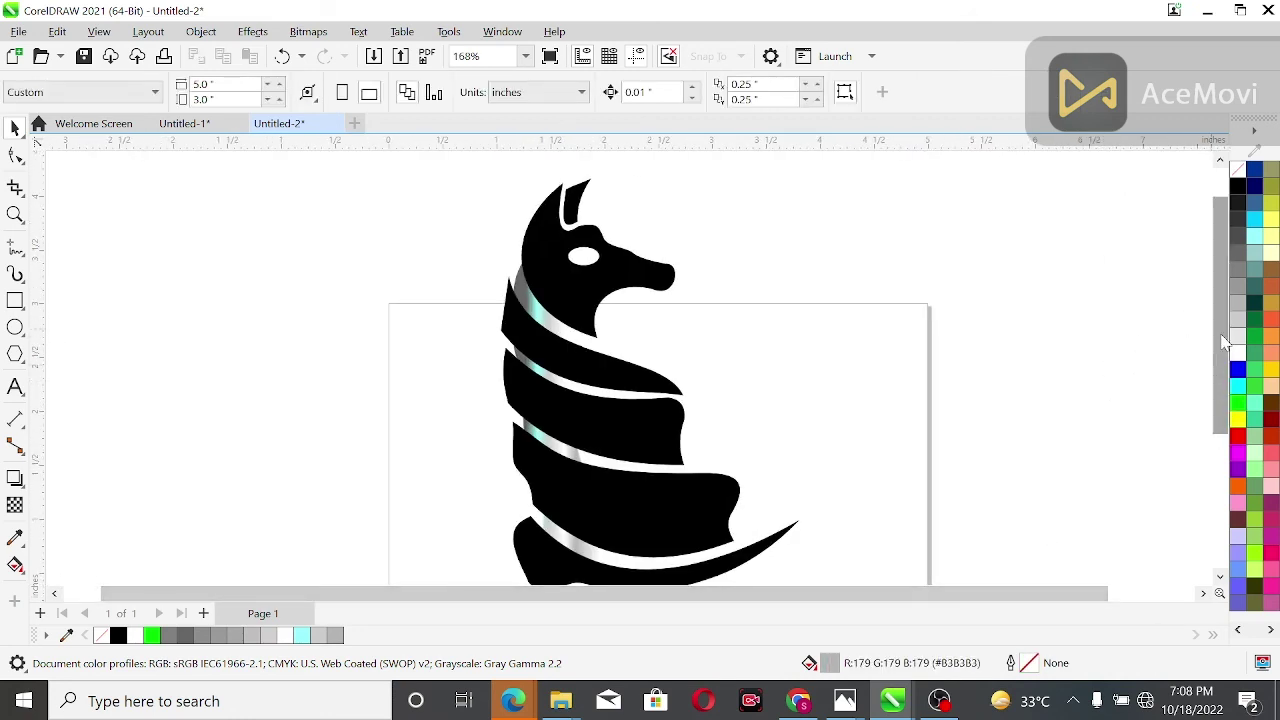
pyautogui.moveTo(1218, 380); pyautogui.dragTo(1218, 402)
# Reshape the gradient strip's left edge outward so it fills the gap between the head and the first body band.
pyautogui.click(560, 508)
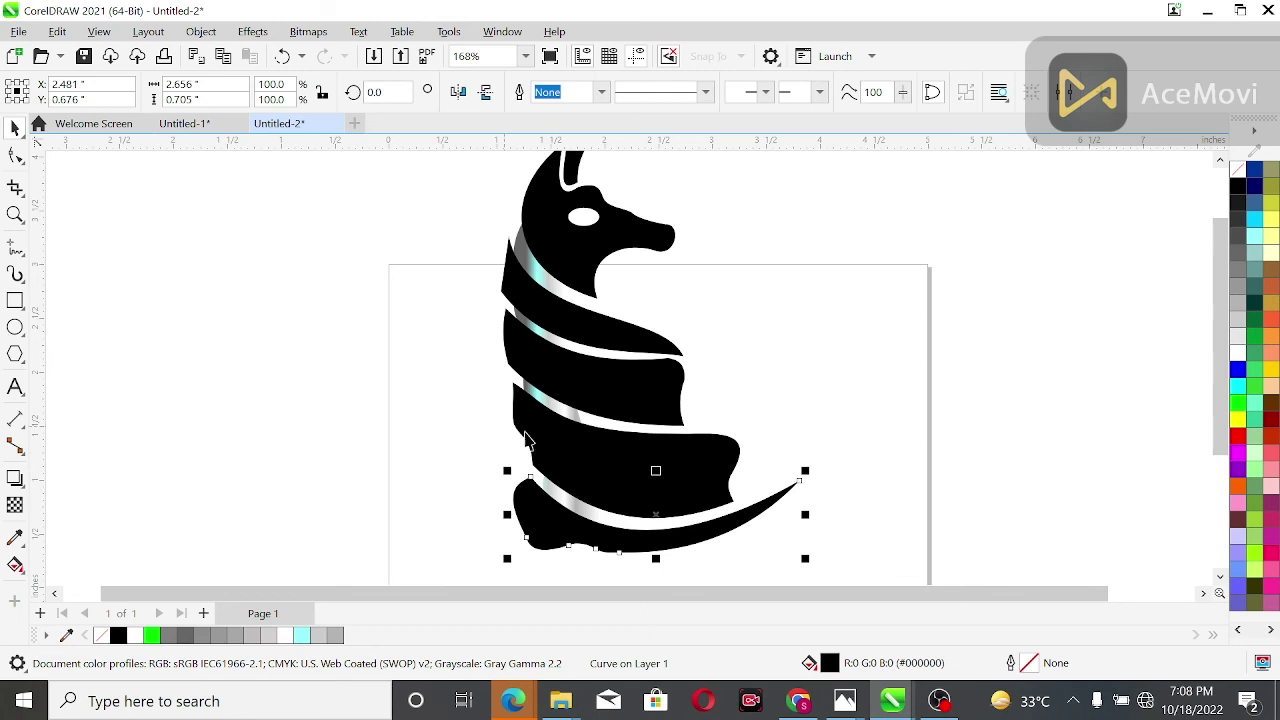
pyautogui.click(15, 155)
pyautogui.scroll(7, 504, 190)
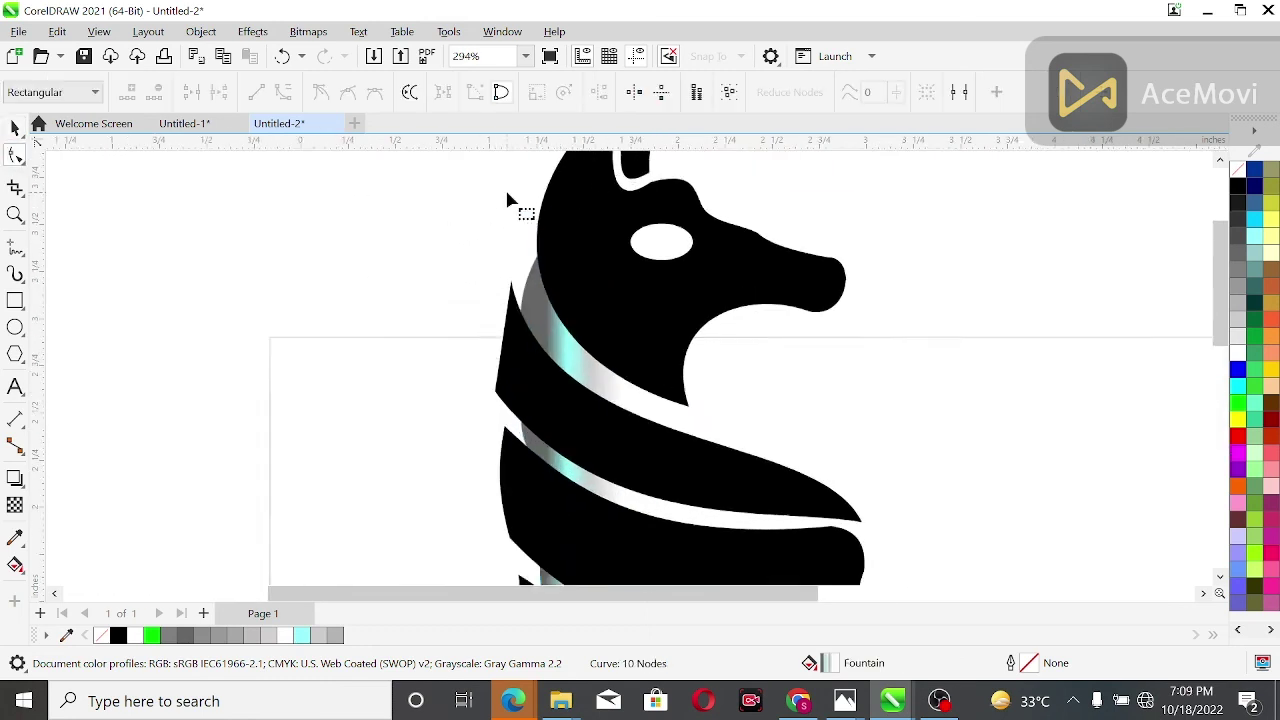
pyautogui.moveTo(543, 368); pyautogui.dragTo(519, 349)
pyautogui.scroll(-2, 660, 418)
pyautogui.moveTo(1222, 281); pyautogui.dragTo(1222, 312)
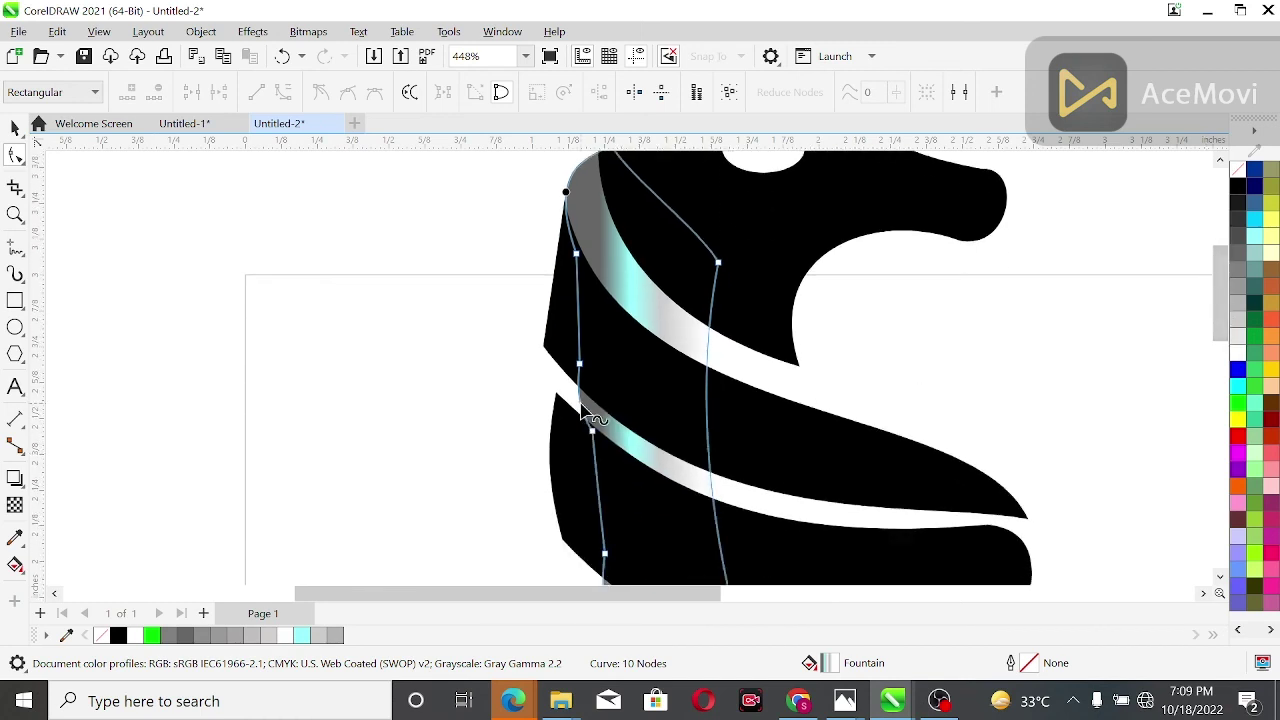
# Pull the strip's left edge outward at the second gap so the shading reaches the outer edges of the bands.
pyautogui.moveTo(617, 466); pyautogui.dragTo(612, 458)
pyautogui.moveTo(586, 406); pyautogui.dragTo(583, 374)
pyautogui.moveTo(592, 430)
pyautogui.mouseDown()
pyautogui.moveTo(594, 446)
pyautogui.moveTo(576, 430)
pyautogui.mouseUp()
pyautogui.moveTo(571, 375); pyautogui.dragTo(534, 340)
pyautogui.click(503, 371)
pyautogui.scroll(-3, 1040, 390)
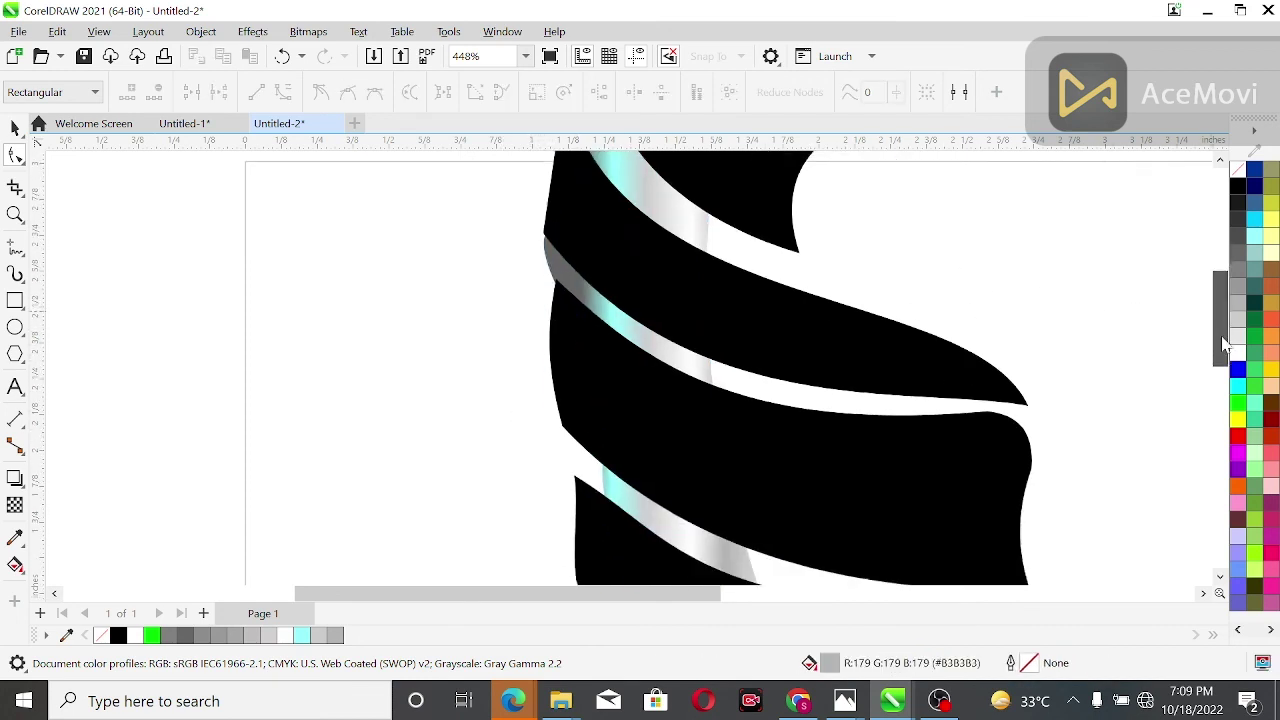
# Move the strip's left-edge node outward at the third gap so the shading reaches the body's outline.
pyautogui.click(620, 398)
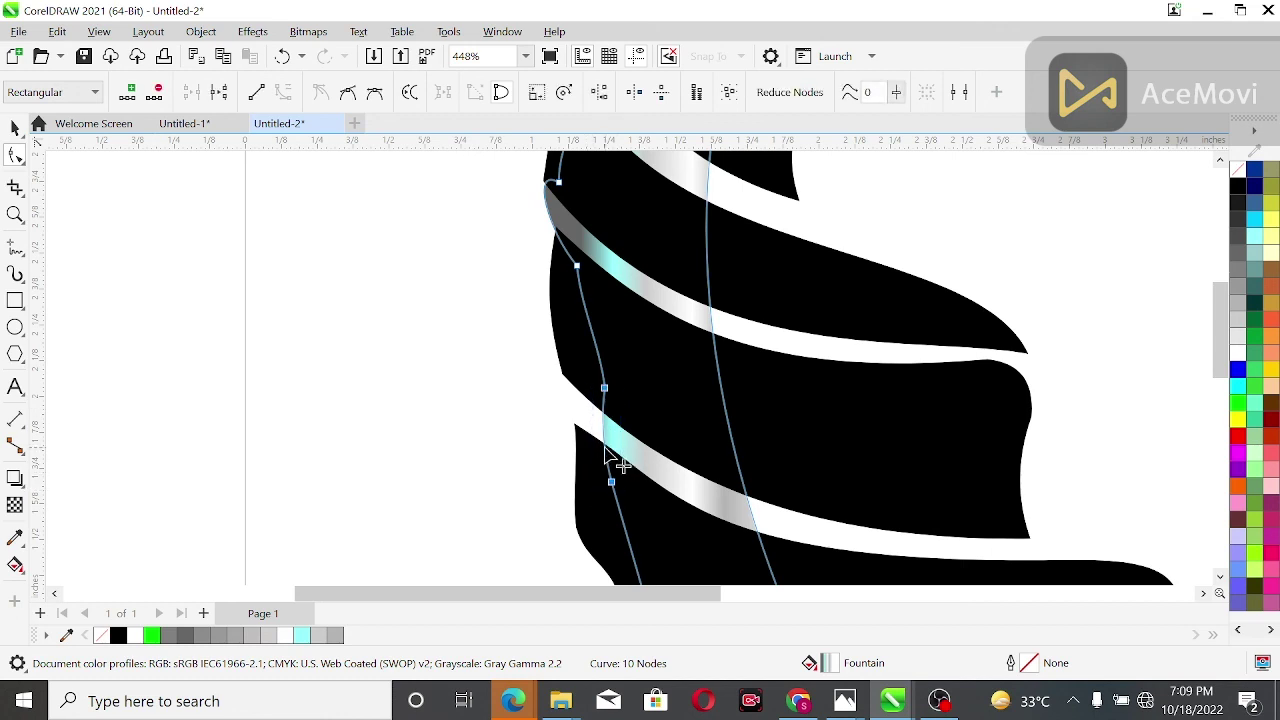
pyautogui.moveTo(604, 390); pyautogui.dragTo(572, 372)
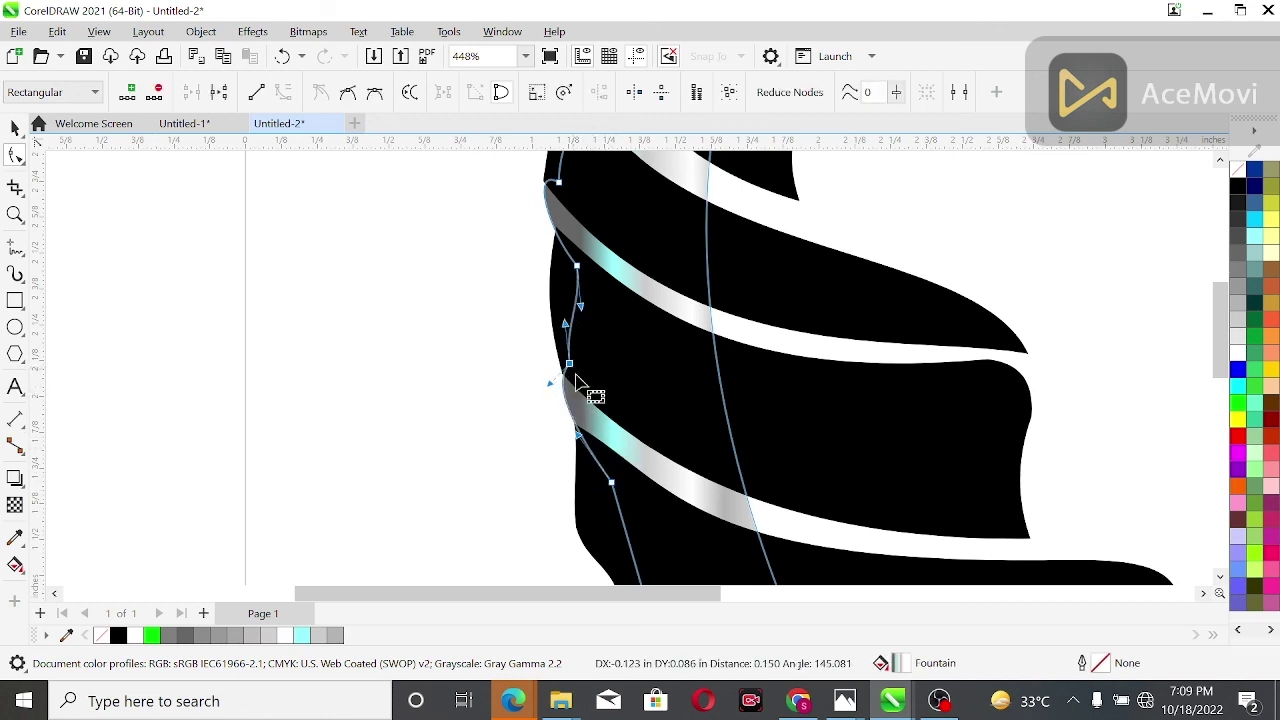
pyautogui.click(729, 531)
# Curve the strip's left edge outward at the lowest gap so it closes the space above the bottom band.
pyautogui.moveTo(1214, 355); pyautogui.dragTo(1219, 412)
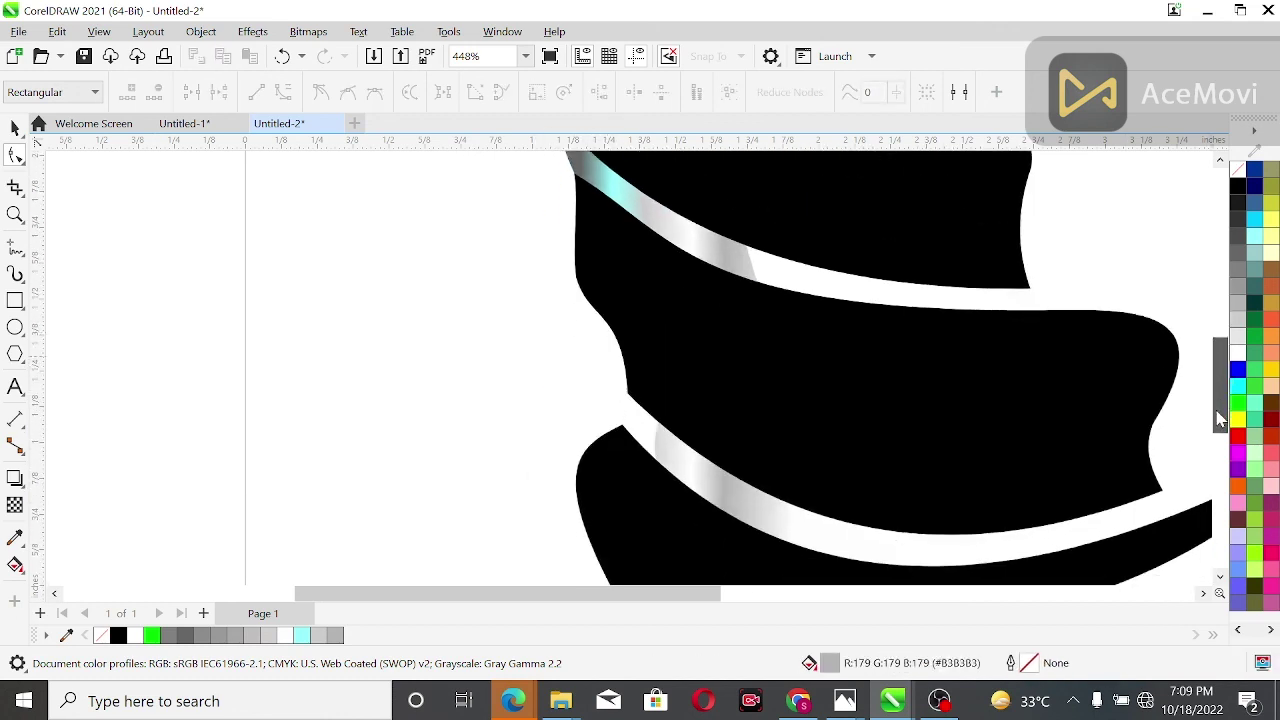
pyautogui.click(664, 479)
pyautogui.moveTo(666, 480); pyautogui.dragTo(652, 480)
pyautogui.moveTo(668, 428); pyautogui.dragTo(613, 381)
pyautogui.click(642, 466)
pyautogui.moveTo(629, 446); pyautogui.dragTo(616, 438)
pyautogui.press('Escape')
# Group the whole figure, scale it down to about 1.656 by 2.295 inches and center it on the page.
pyautogui.scroll(-3, 680, 484)
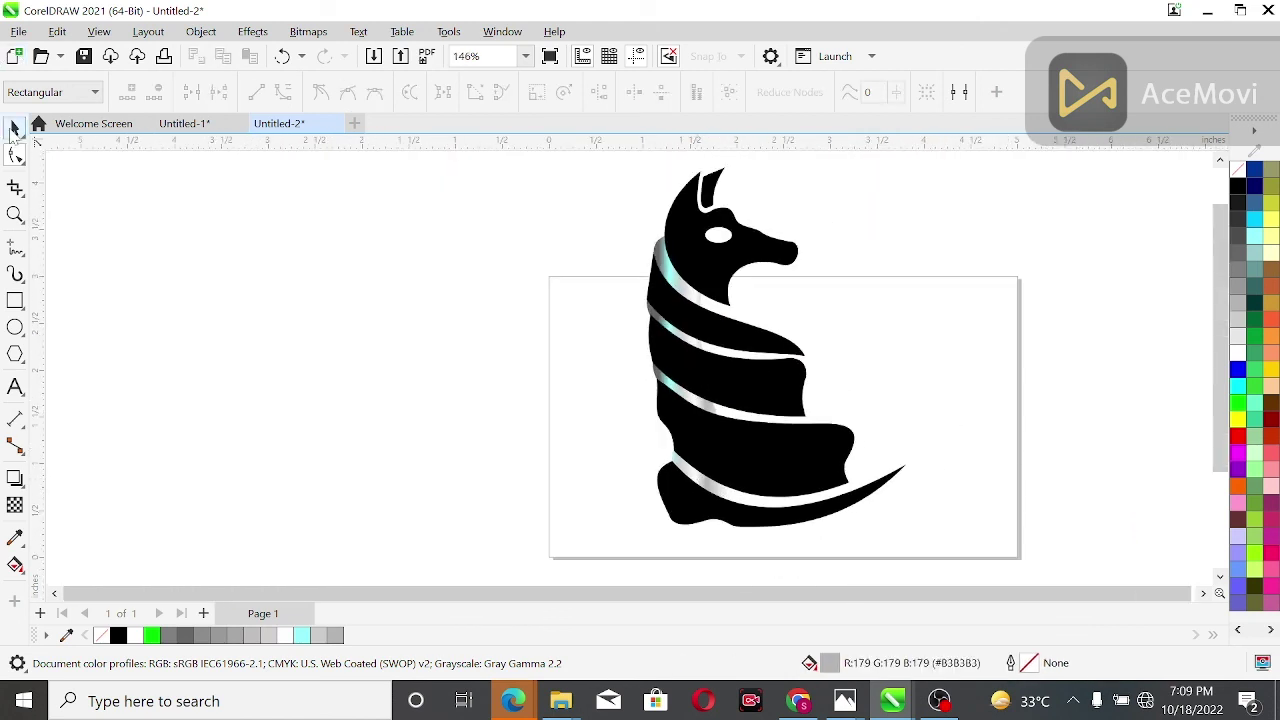
pyautogui.click(14, 128)
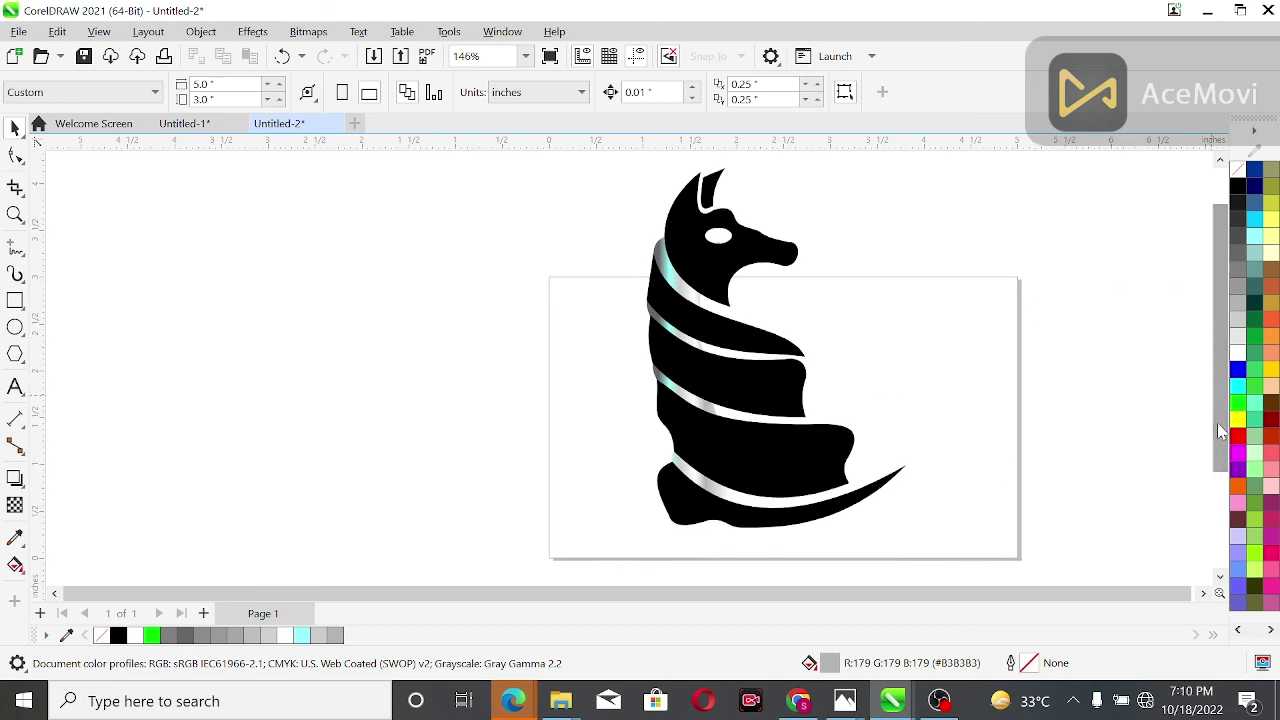
pyautogui.scroll(1, 1217, 422)
pyautogui.moveTo(577, 193)
pyautogui.mouseDown()
pyautogui.moveTo(857, 366)
pyautogui.moveTo(934, 600)
pyautogui.moveTo(930, 590)
pyautogui.mouseUp()
pyautogui.click(970, 94)
pyautogui.moveTo(914, 494); pyautogui.dragTo(885, 425)
pyautogui.press('p')
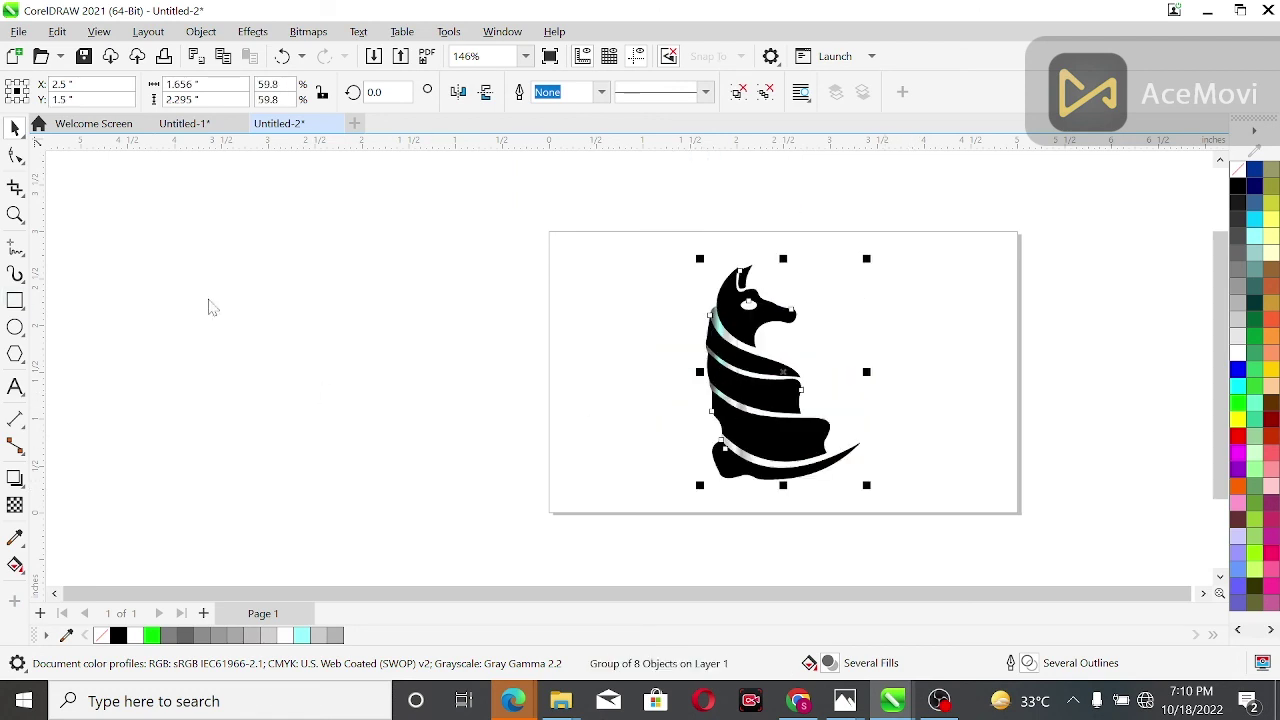
# Draw a gray (#B3B3B3) background rectangle about 4.945 by 2.953 inches over the page and send it behind the figure.
pyautogui.press('F6')
pyautogui.moveTo(555, 236); pyautogui.dragTo(1020, 516)
pyautogui.hotkey('shift', 'pagedown')
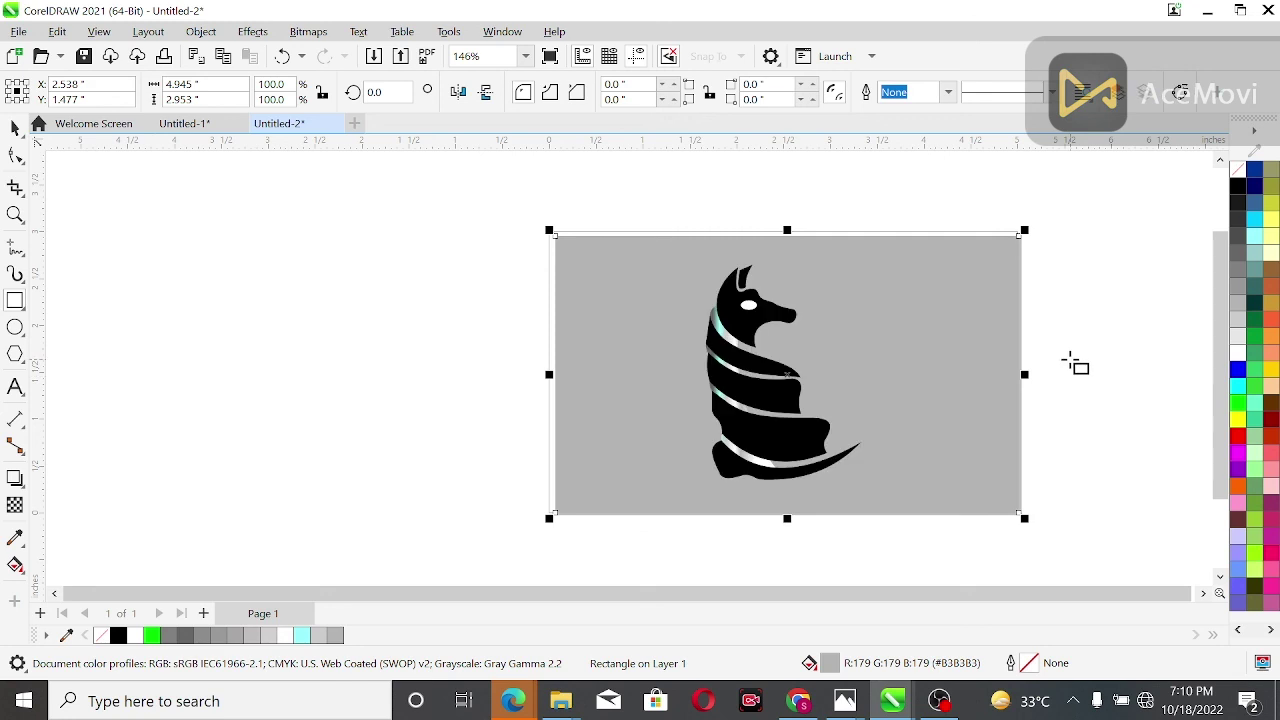
# Examine the finished figure up close against the gray background with nothing selected.
pyautogui.hotkey('shift', 'F2')
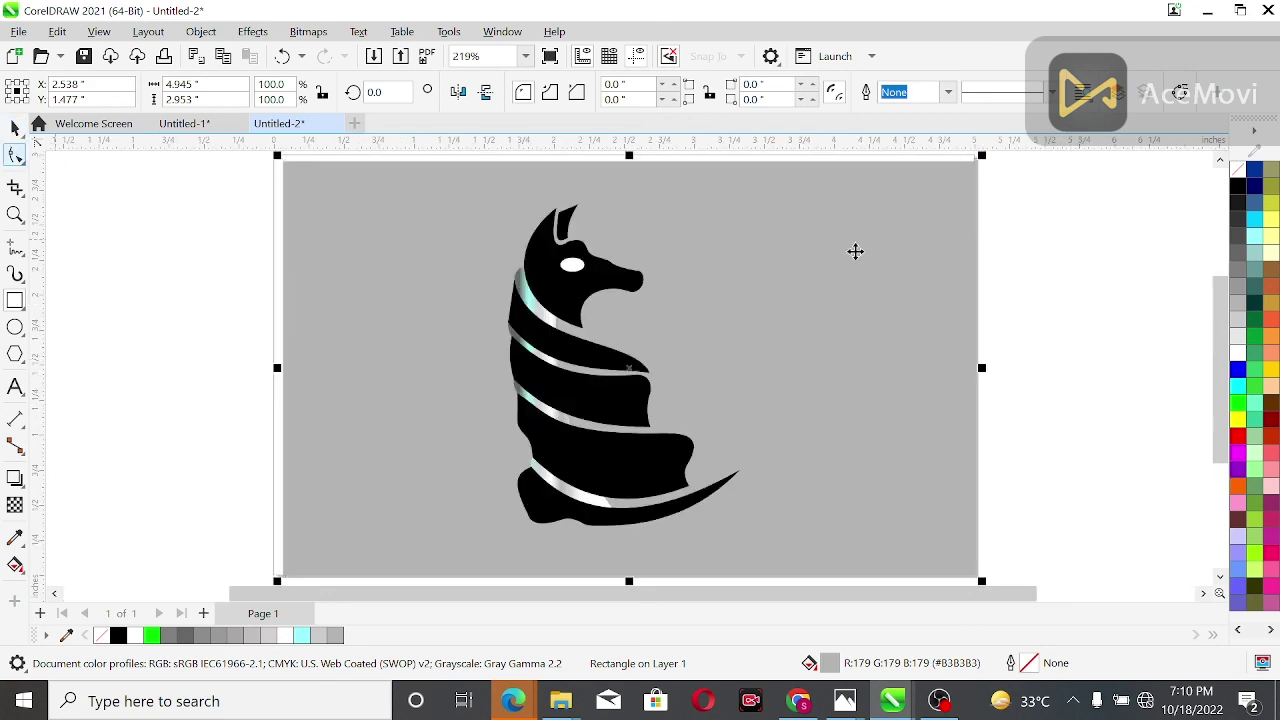
pyautogui.scroll(2, 1029, 280)
pyautogui.scroll(-1, 1225, 340)
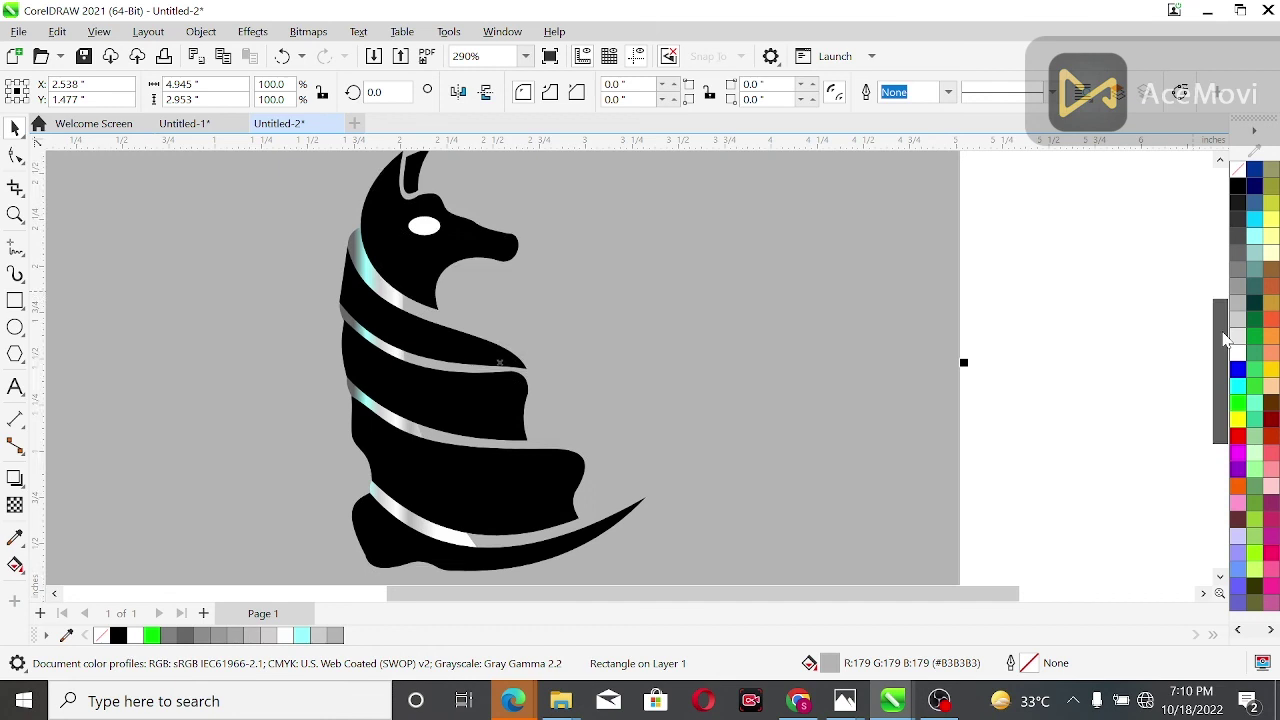
pyautogui.click(966, 584)
pyautogui.moveTo(968, 594); pyautogui.dragTo(920, 594)
pyautogui.moveTo(1222, 435); pyautogui.dragTo(1221, 406)
pyautogui.click(472, 318)
pyautogui.click(1133, 315)
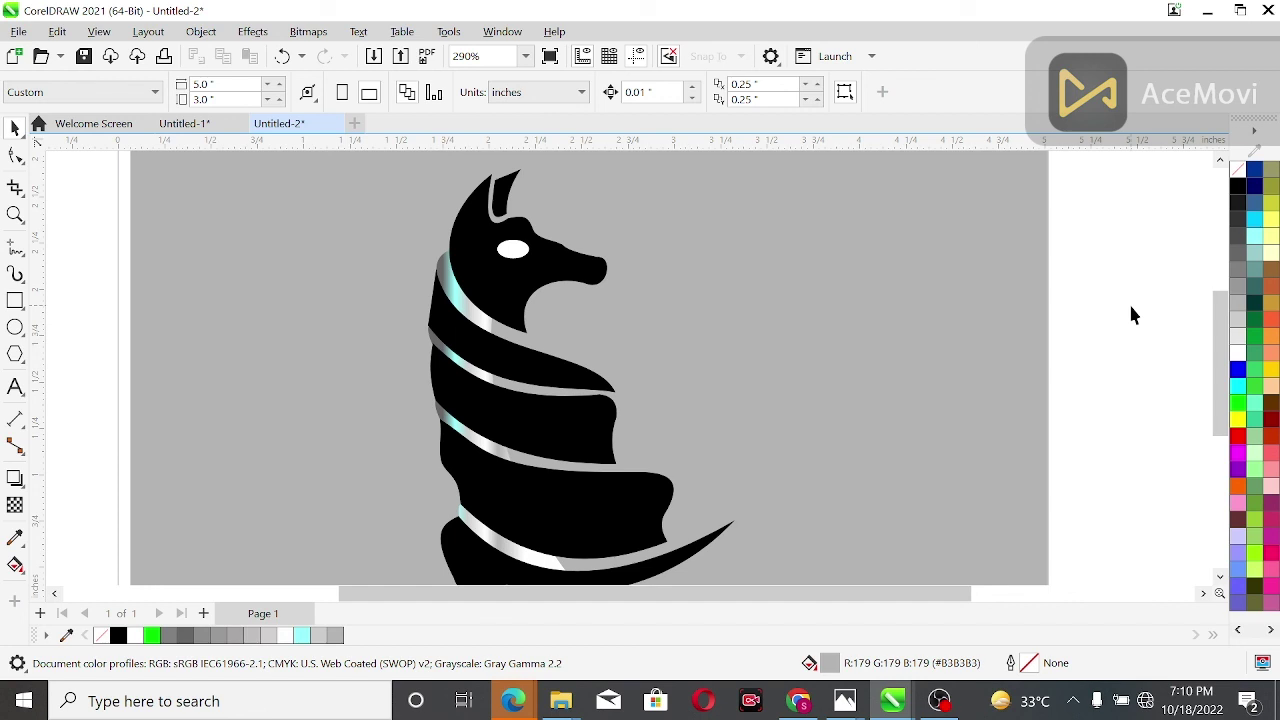